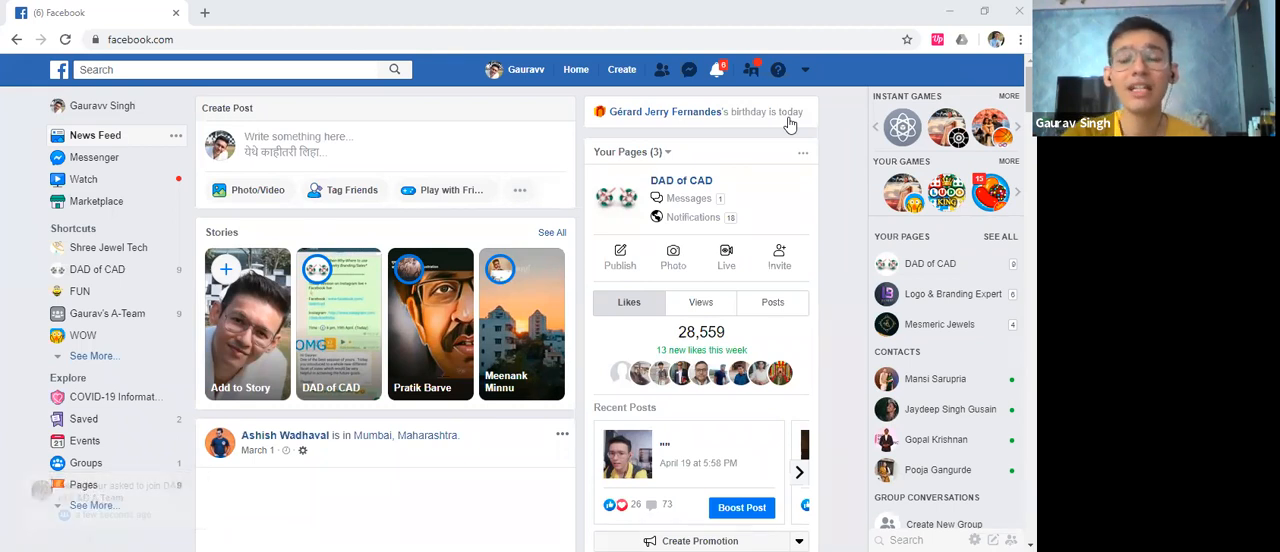
pyautogui.click(808, 71)
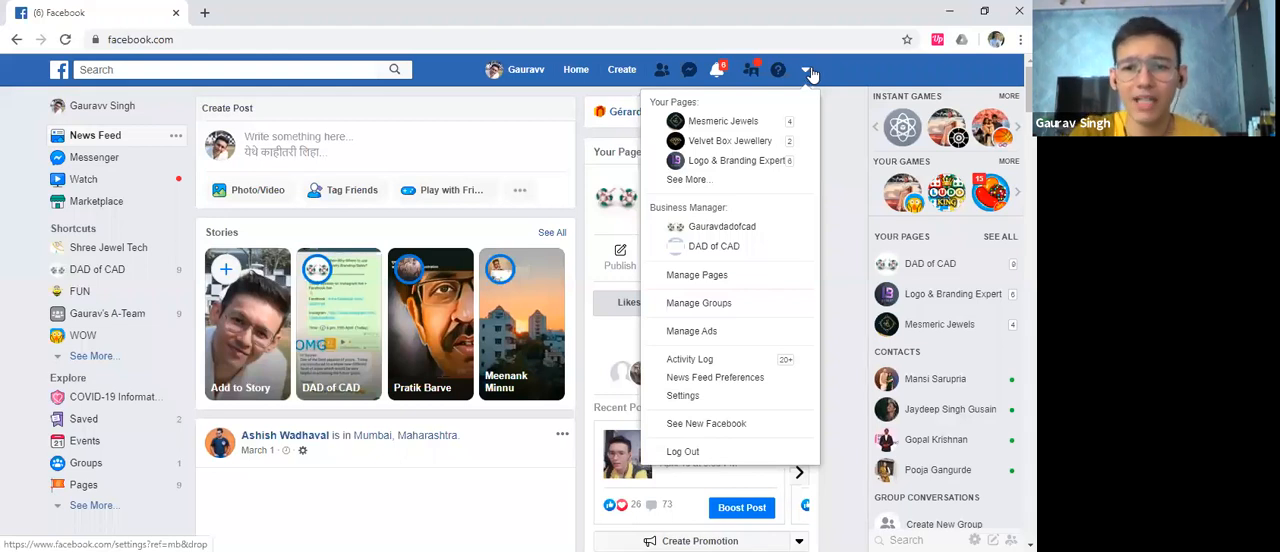
pyautogui.click(808, 71)
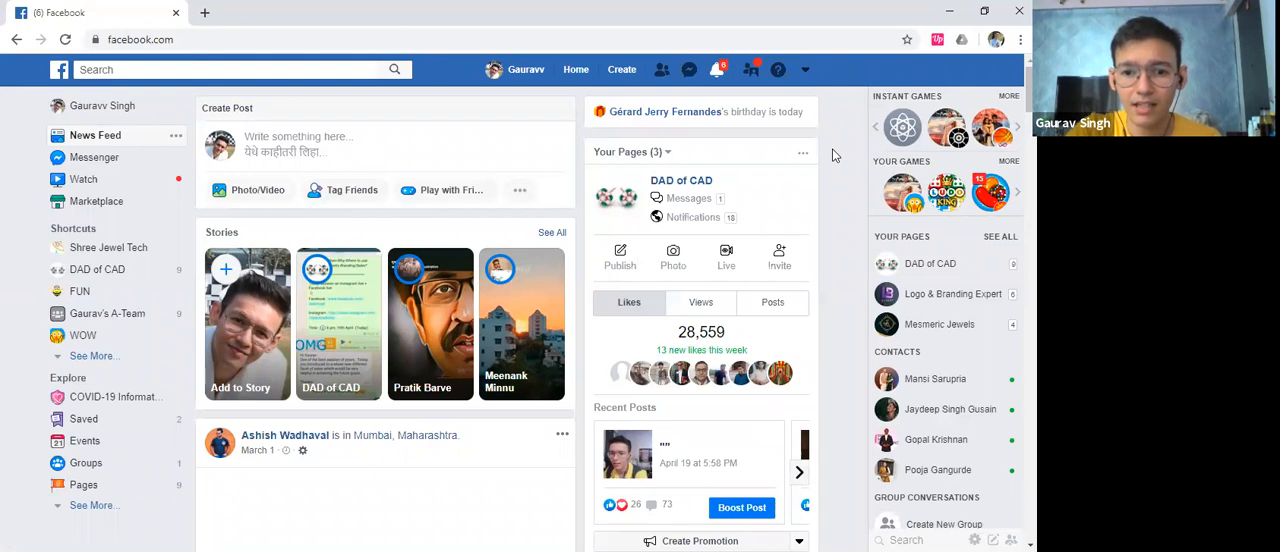
pyautogui.hotkey('alt', 'Tab')
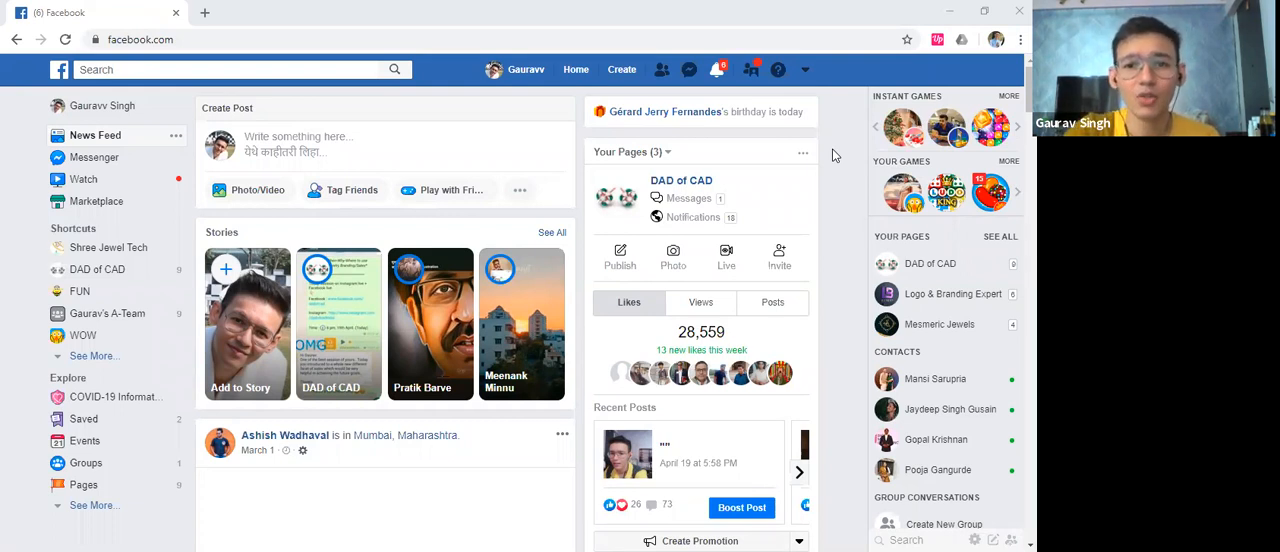
# Open the first business listed under Business Manager and show the campaigns of its second ad account
pyautogui.click(813, 71)
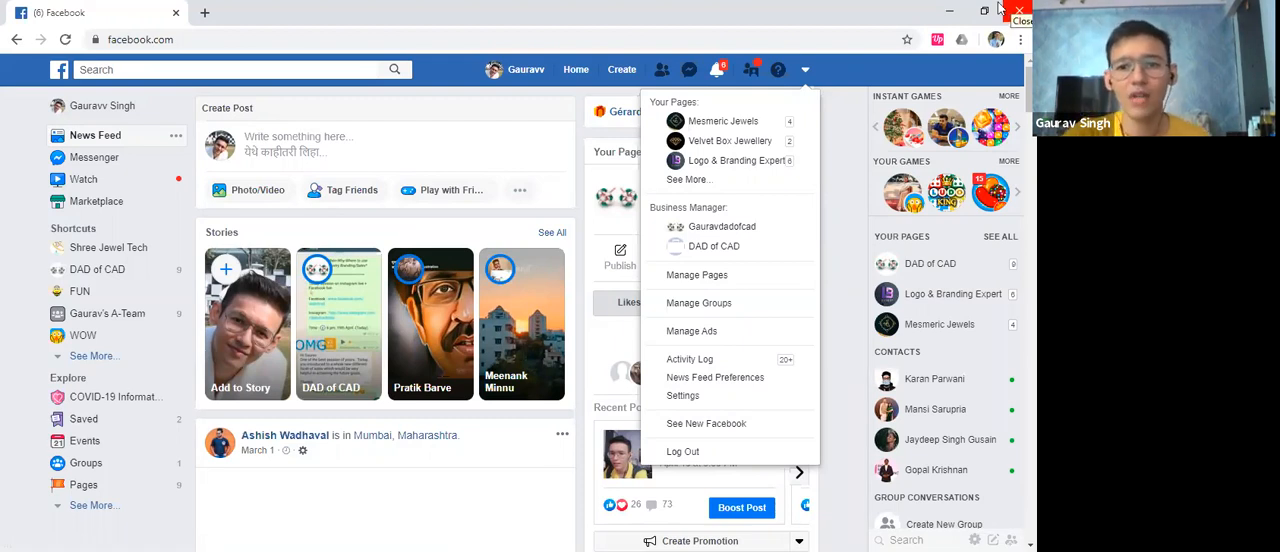
pyautogui.click(733, 228)
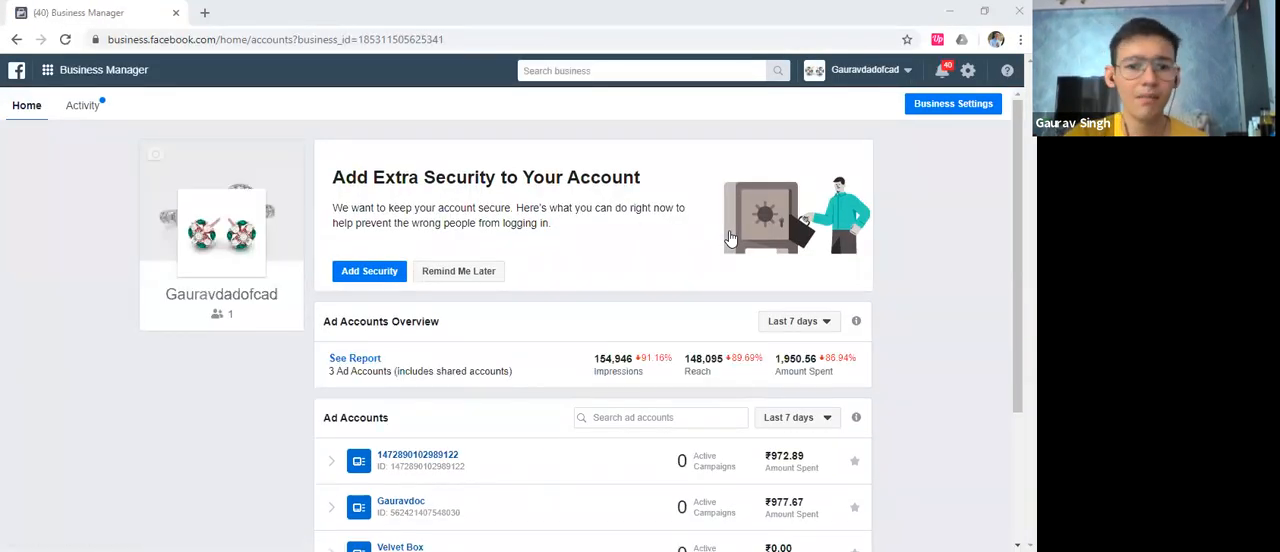
pyautogui.scroll(-1, 647, 258)
pyautogui.click(428, 426)
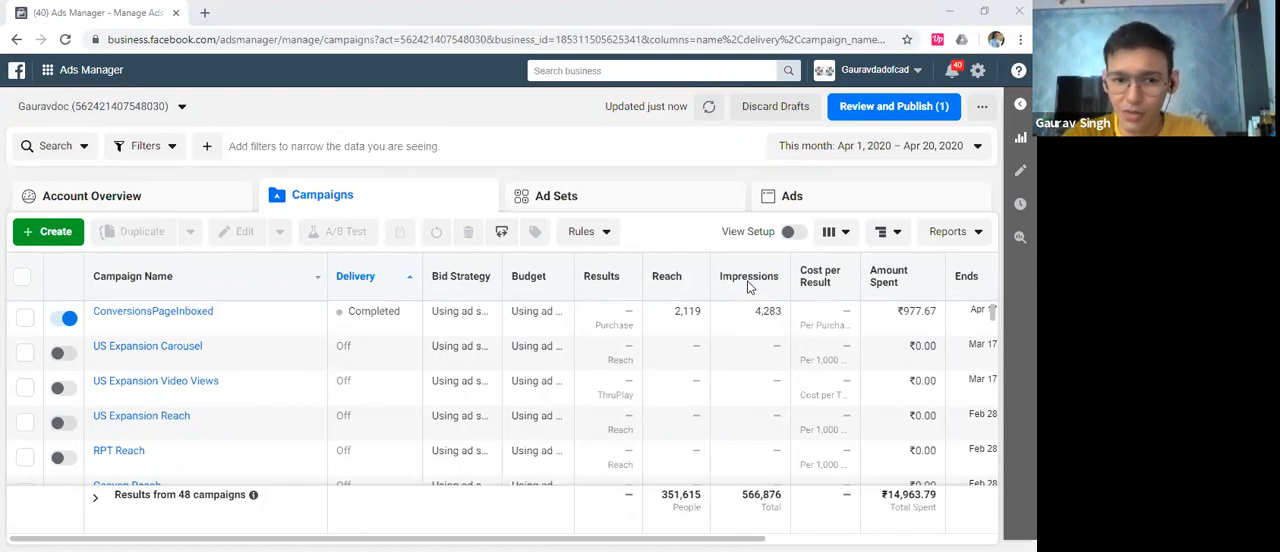
# Start a new campaign in the ad account and choose Video views as its marketing objective
pyautogui.click(62, 233)
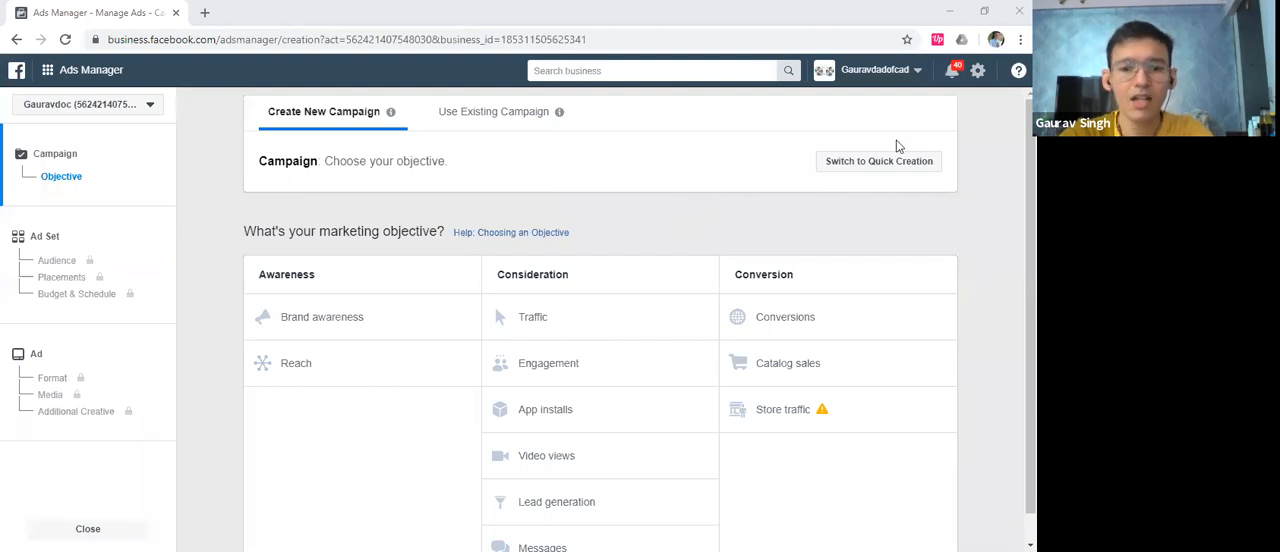
pyautogui.scroll(-1, 896, 144)
pyautogui.scroll(1, 840, 158)
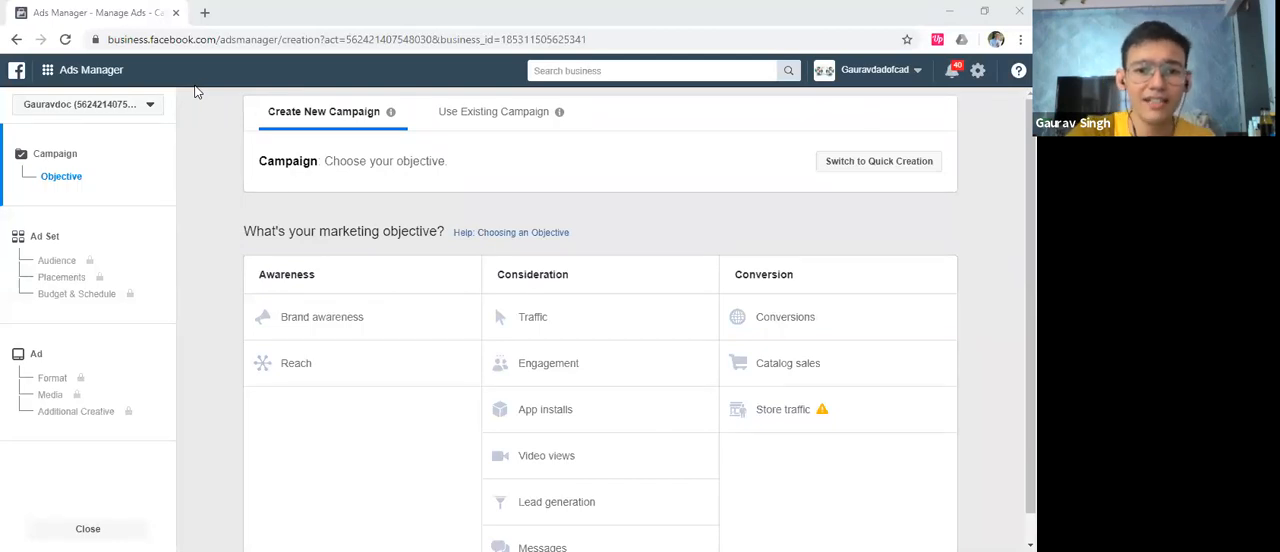
pyautogui.scroll(-1, 313, 219)
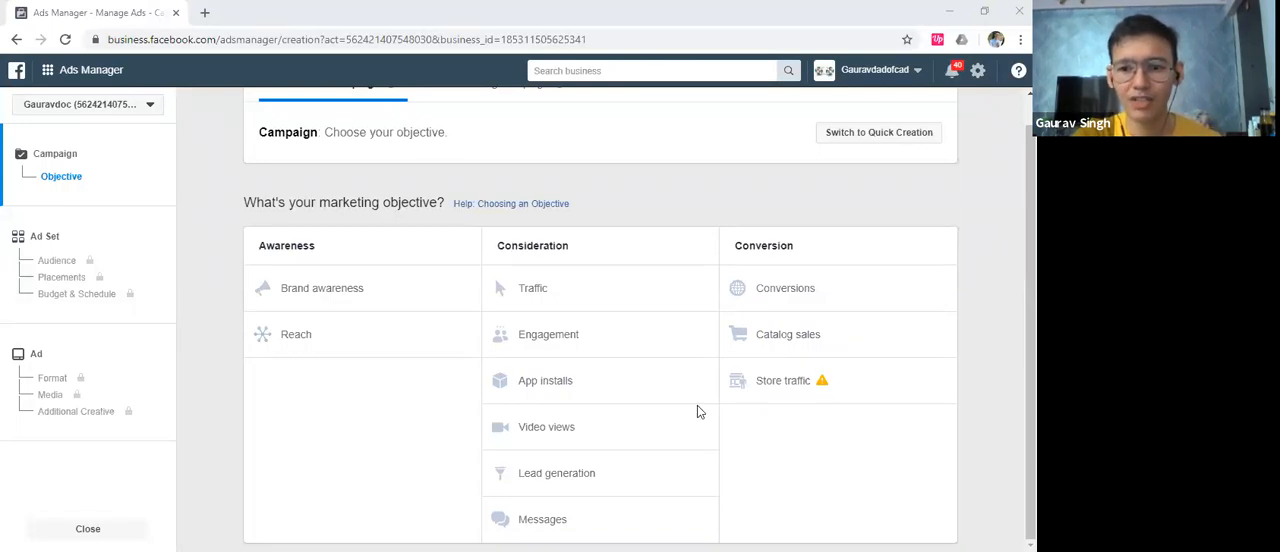
pyautogui.moveTo(767, 400)
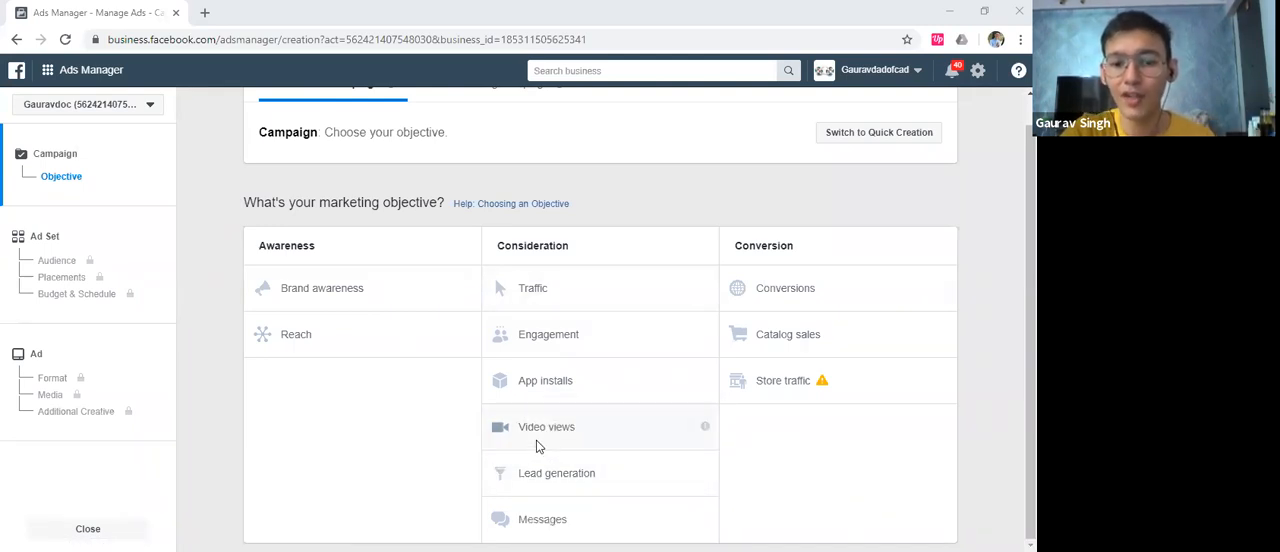
pyautogui.click(632, 435)
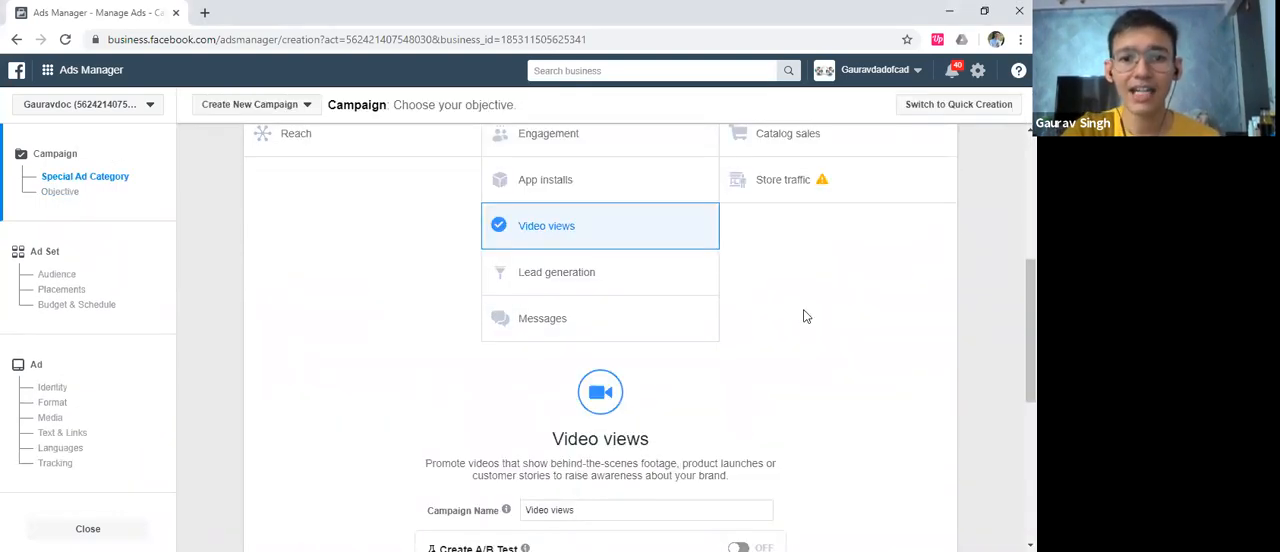
# Turn off Campaign Budget Optimization for the video views campaign
pyautogui.scroll(-4, 806, 316)
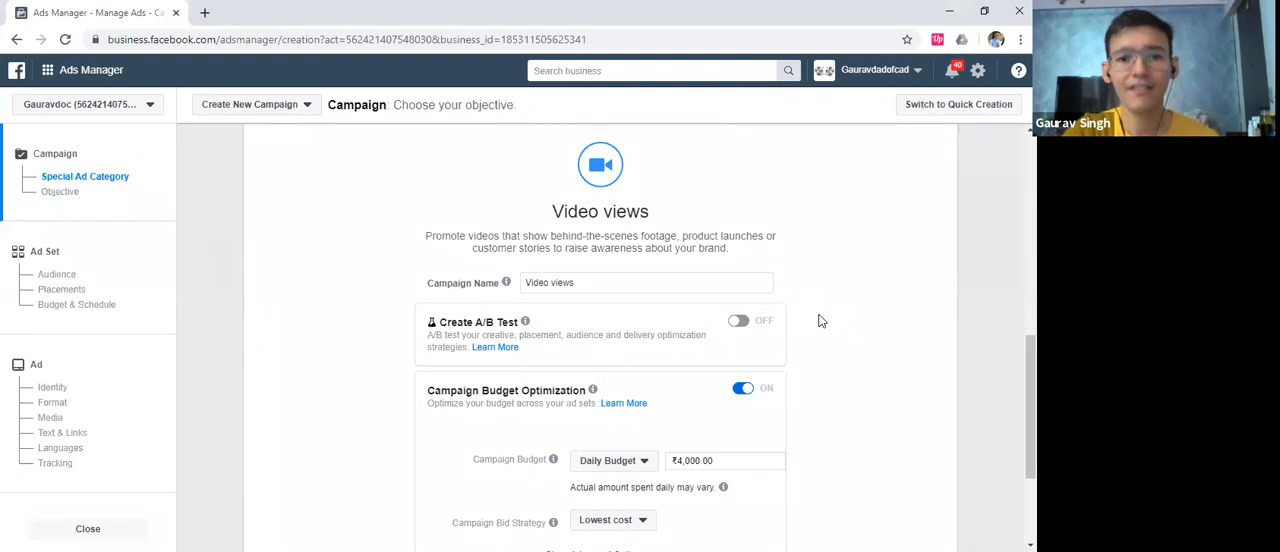
pyautogui.scroll(-1, 820, 320)
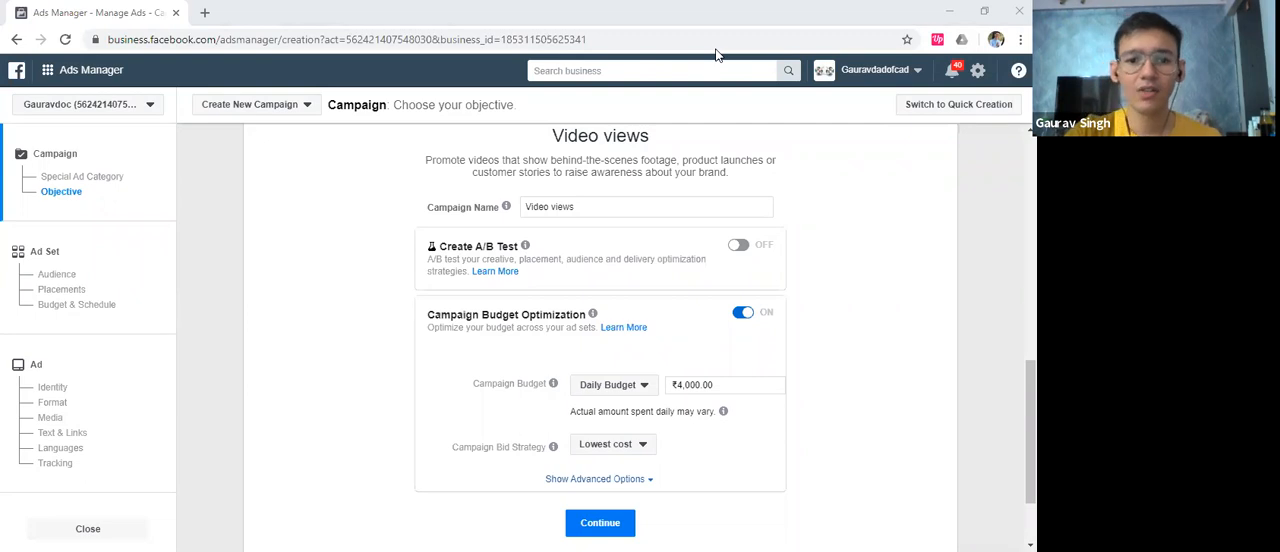
pyautogui.scroll(-1, 772, 353)
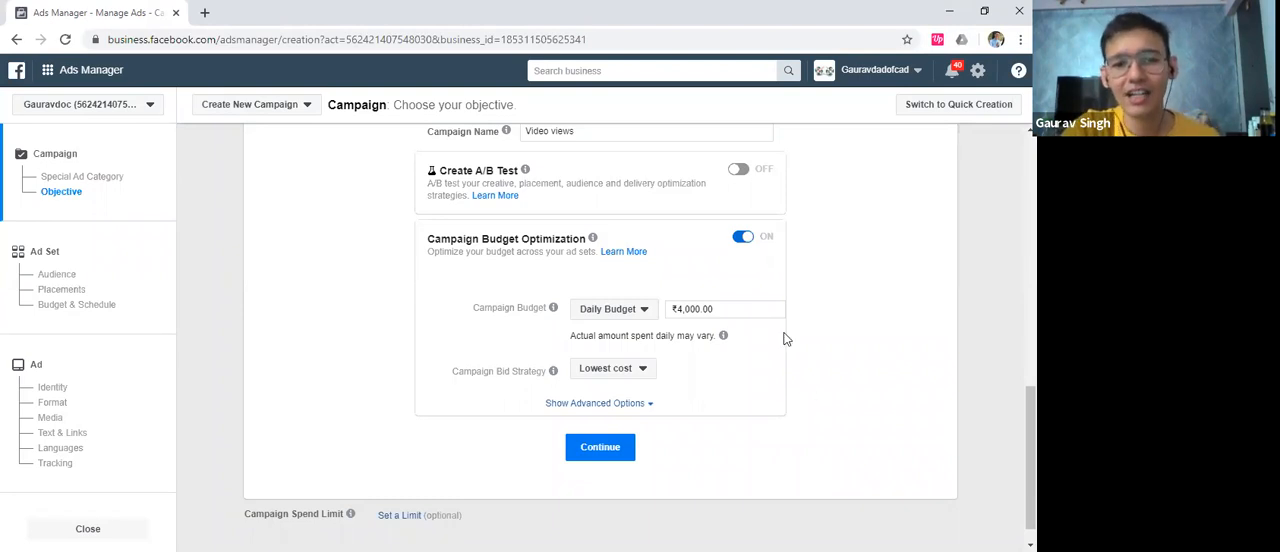
pyautogui.click(741, 237)
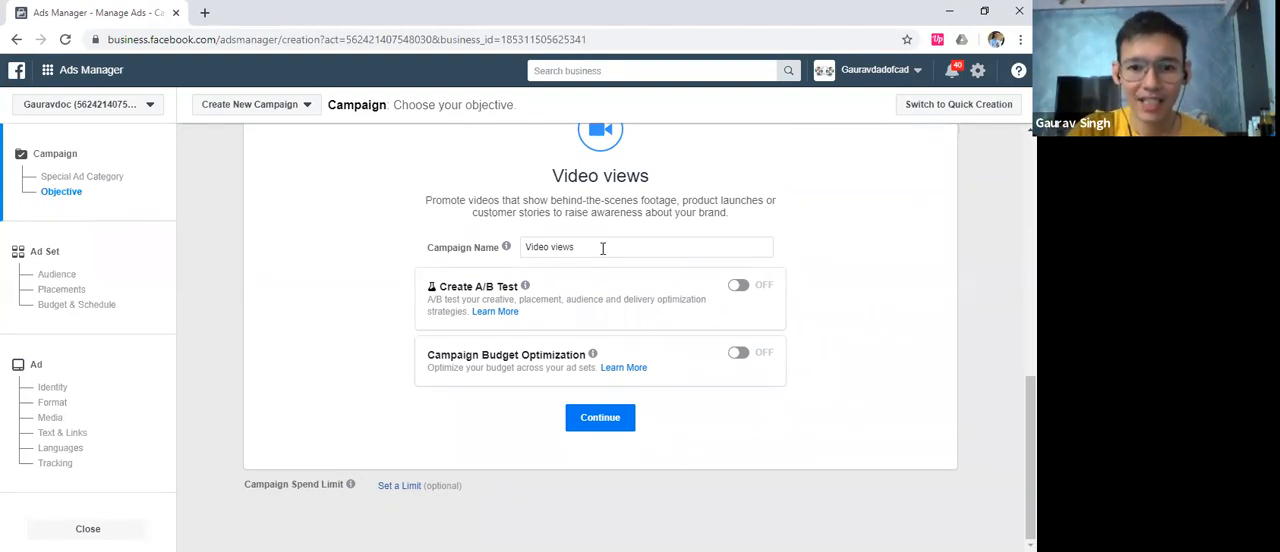
# Name the campaign "Raisa jewels Diwali" and continue to the ad set setup
pyautogui.moveTo(576, 247); pyautogui.dragTo(525, 246)
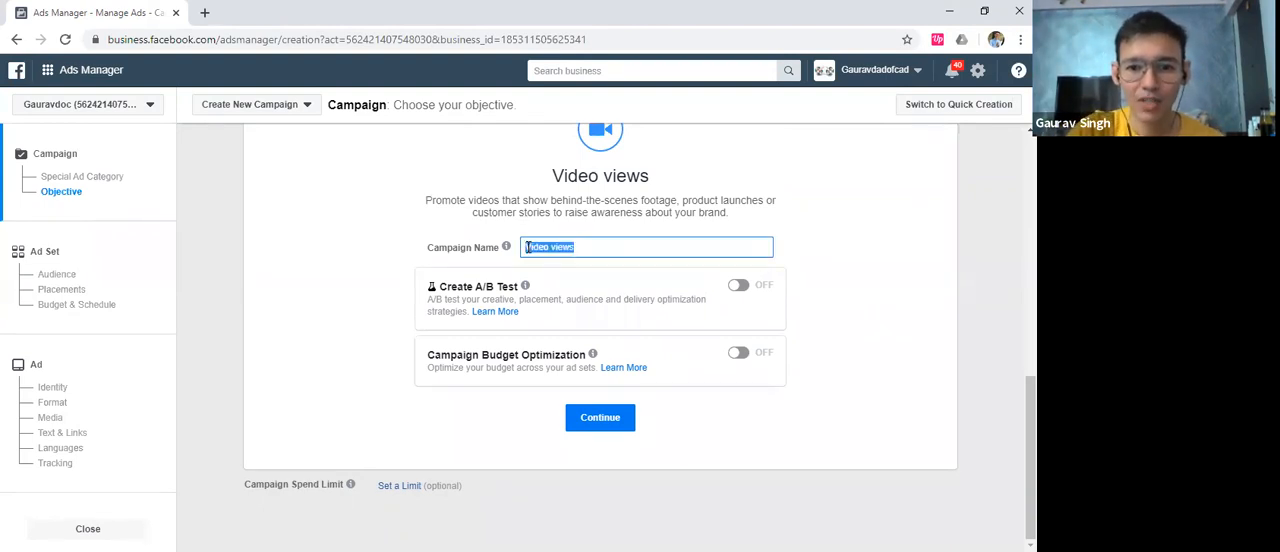
pyautogui.click(534, 150)
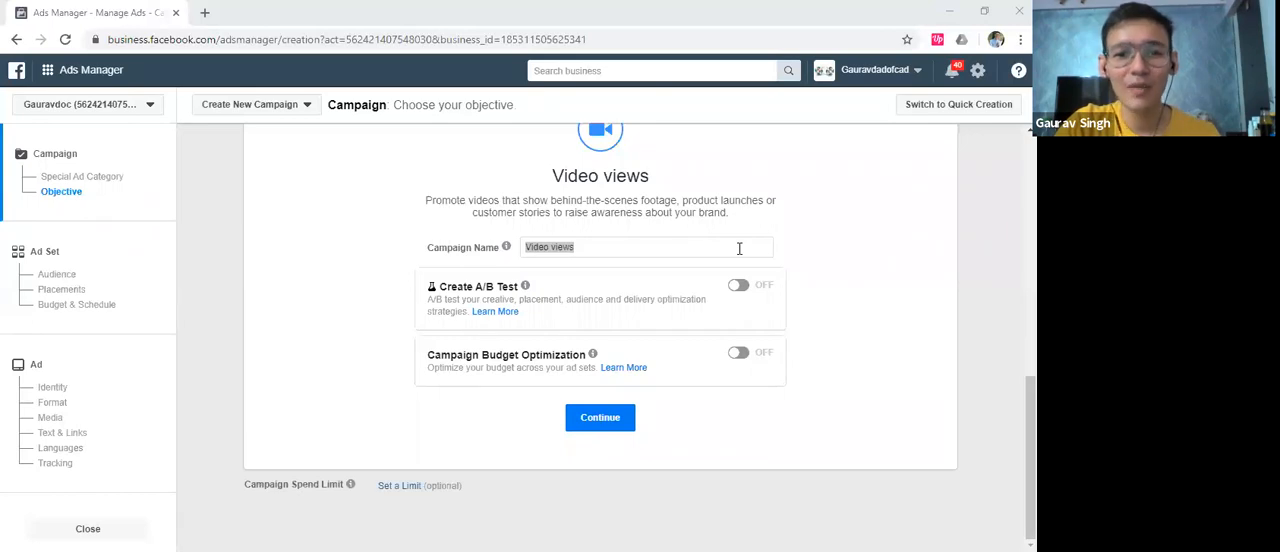
pyautogui.tripleClick(644, 250)
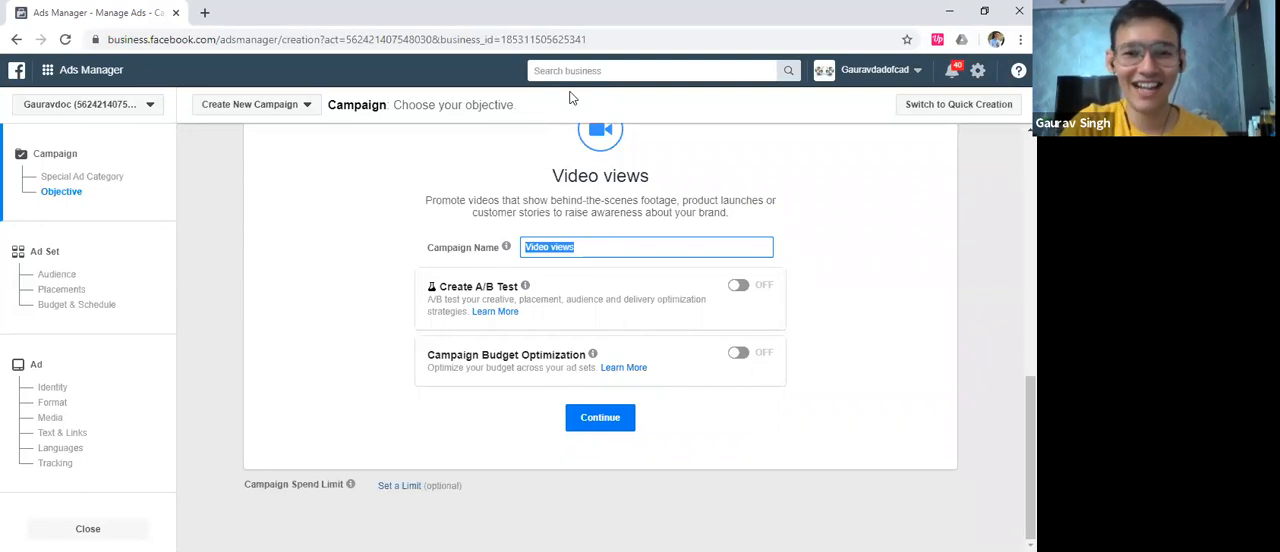
pyautogui.tripleClick(571, 253)
pyautogui.write('f')
pyautogui.press('BackSpace')
pyautogui.write('Raisa jewels')
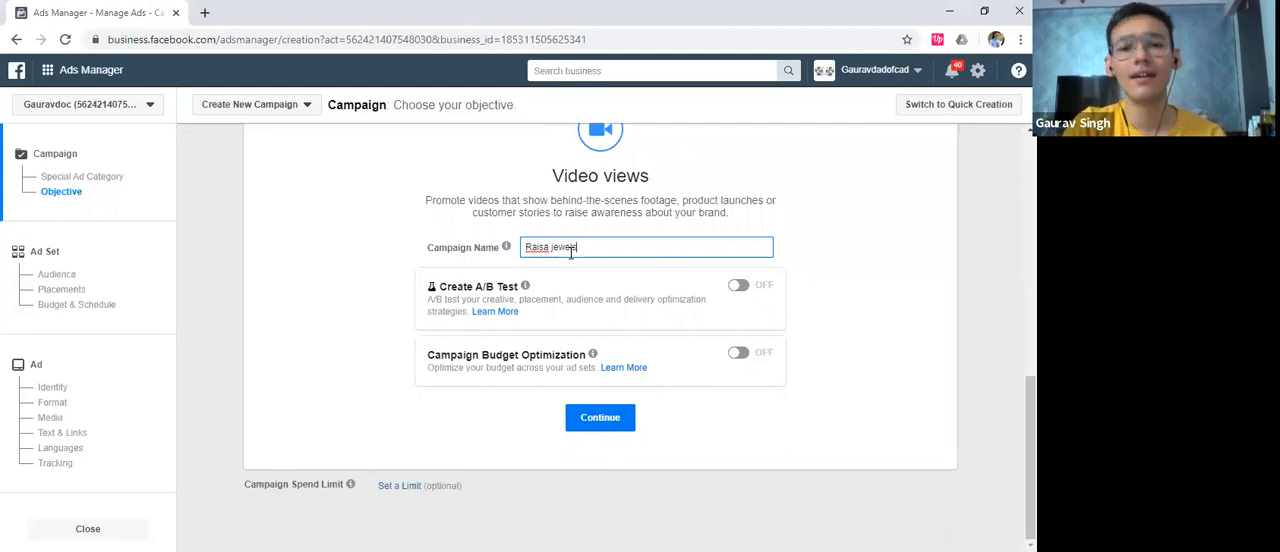
pyautogui.write(' Diwali')
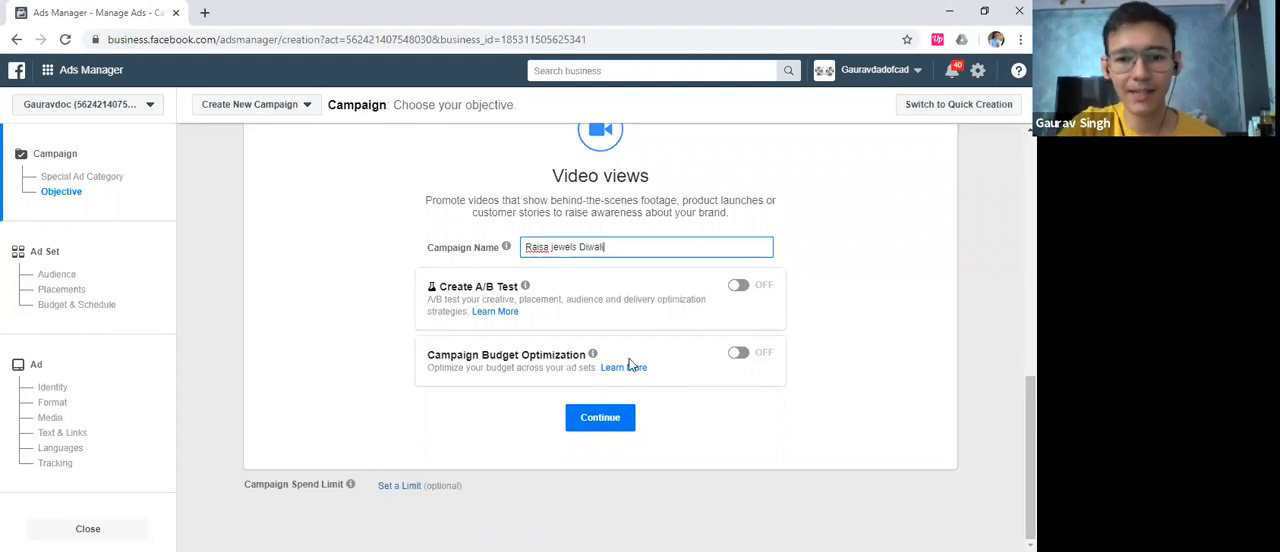
pyautogui.click(601, 419)
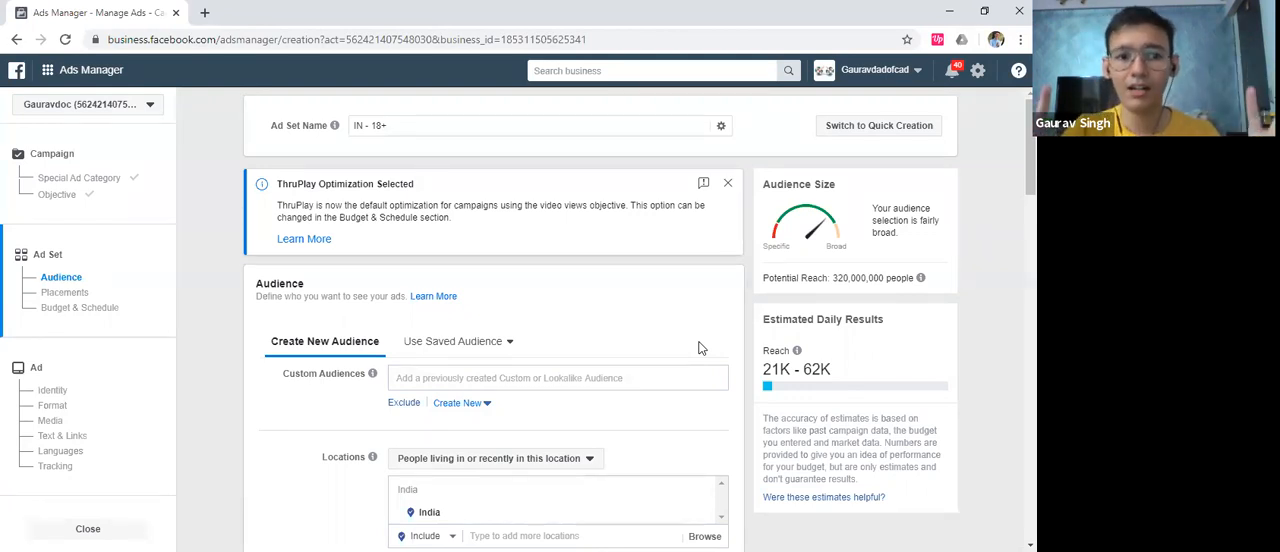
# Rename the ad set as "Raisa Delhi Audience"
pyautogui.scroll(-1, 624, 338)
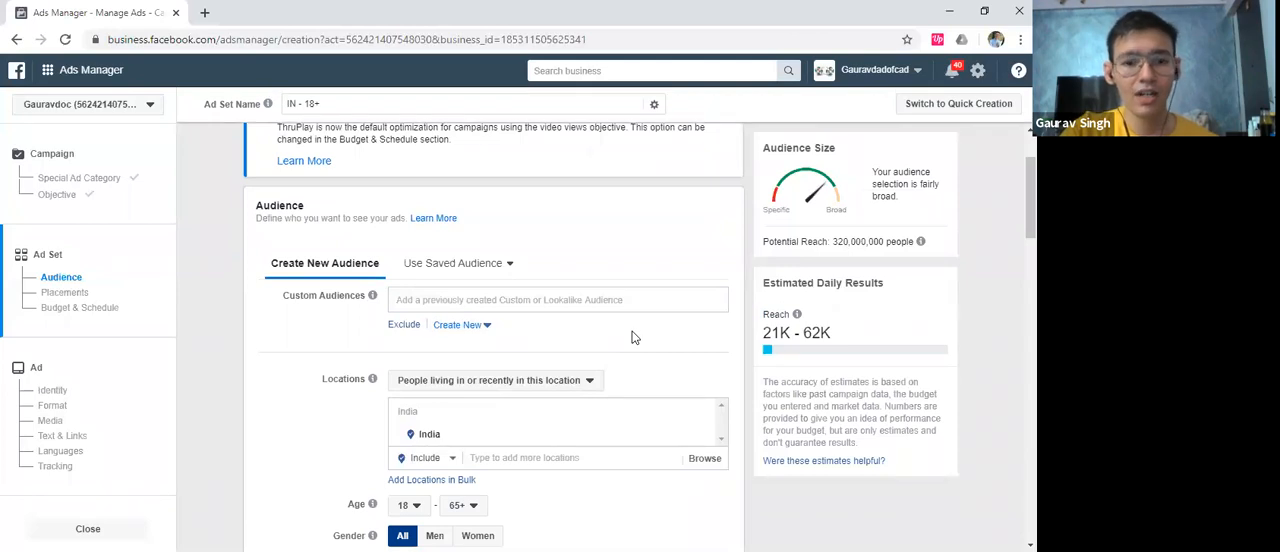
pyautogui.scroll(1, 574, 237)
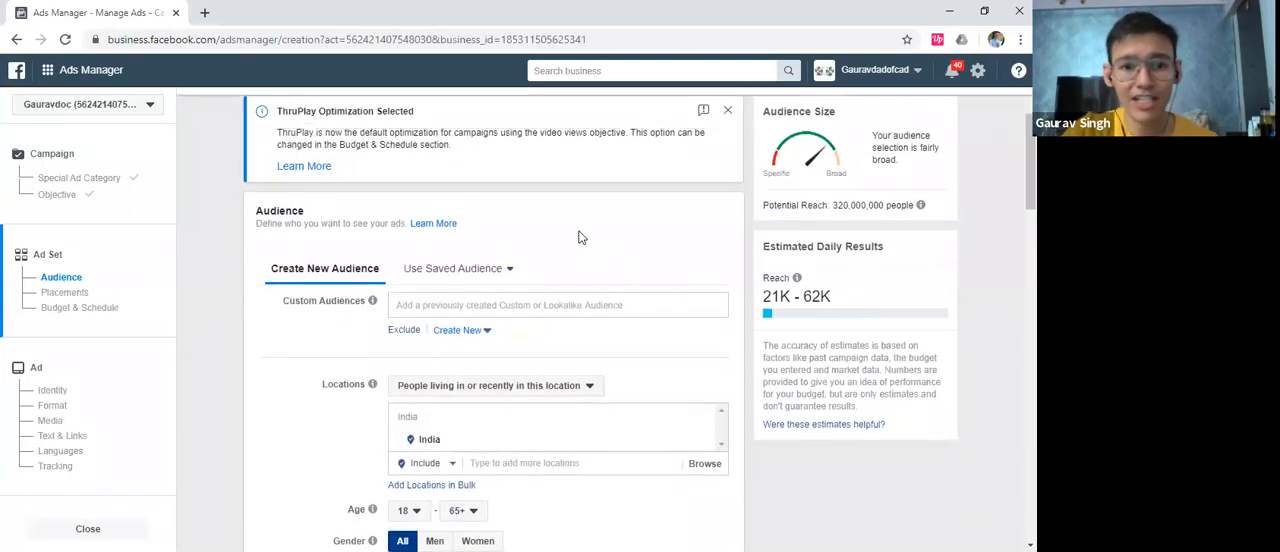
pyautogui.scroll(1, 578, 237)
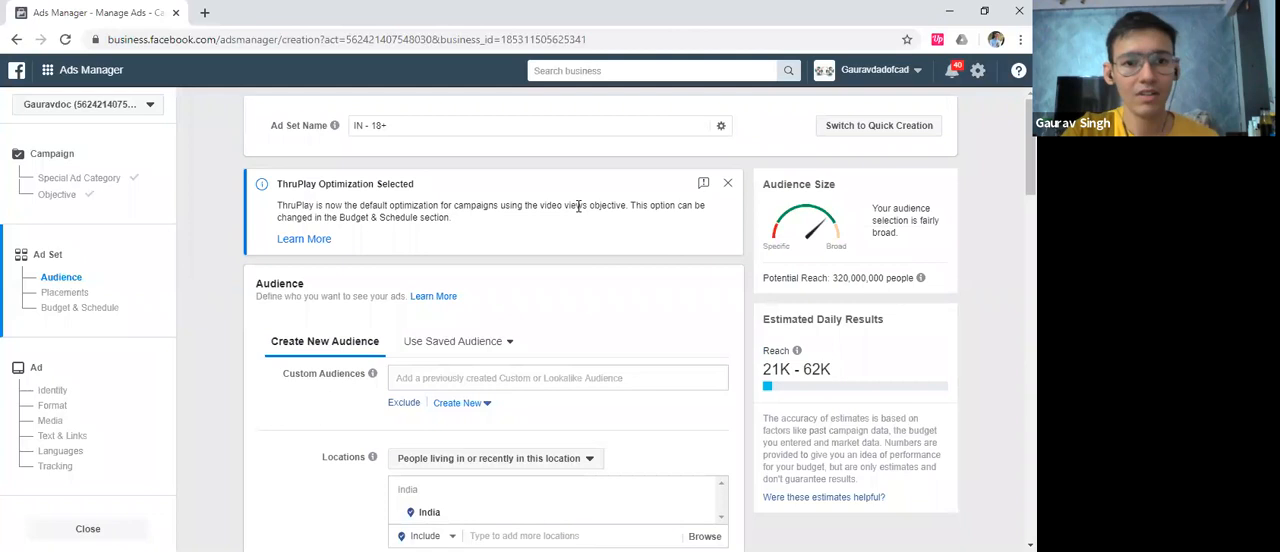
pyautogui.click(530, 128)
pyautogui.hotkey('ctrl', 'a')
pyautogui.write('Raisa')
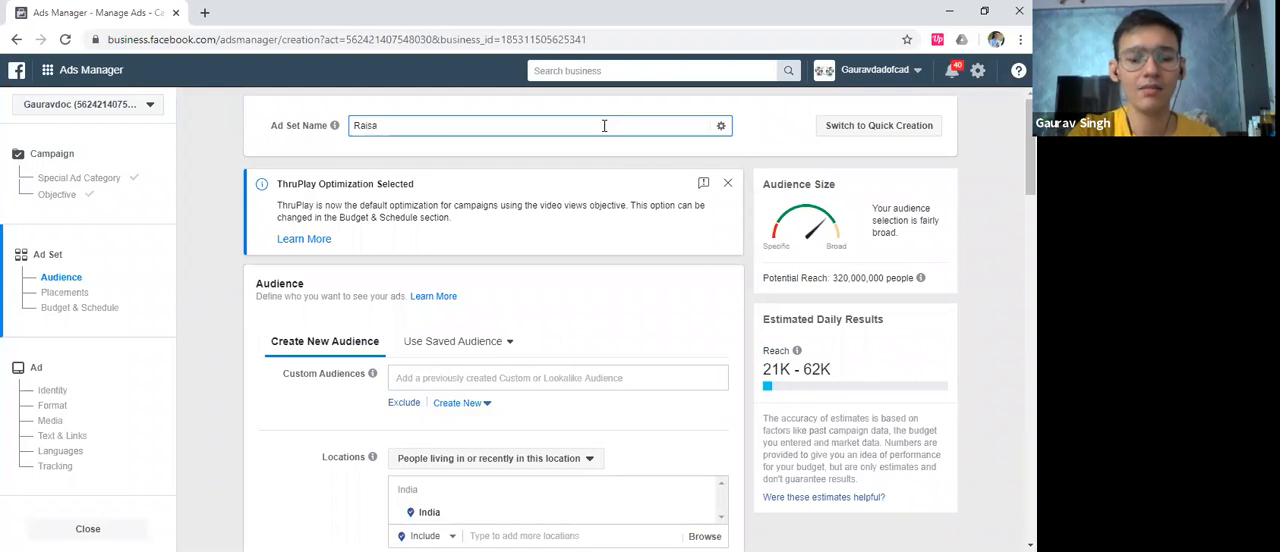
pyautogui.write(' Delhi Uad')
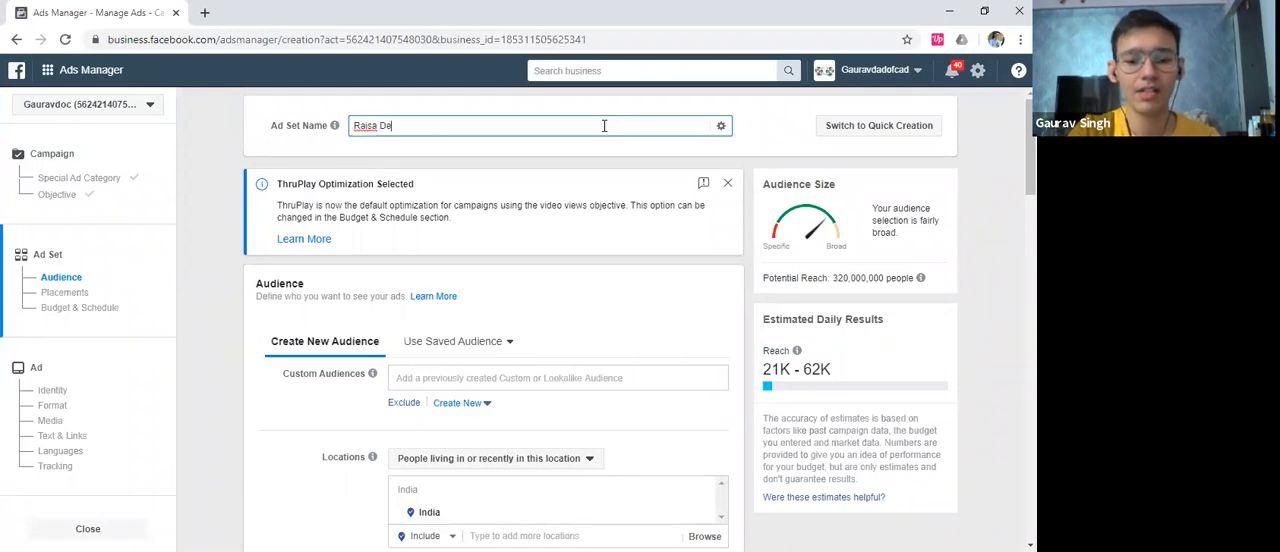
pyautogui.press('BackSpace')
pyautogui.press('BackSpace')
pyautogui.press('BackSpace')
pyautogui.write('Audience')
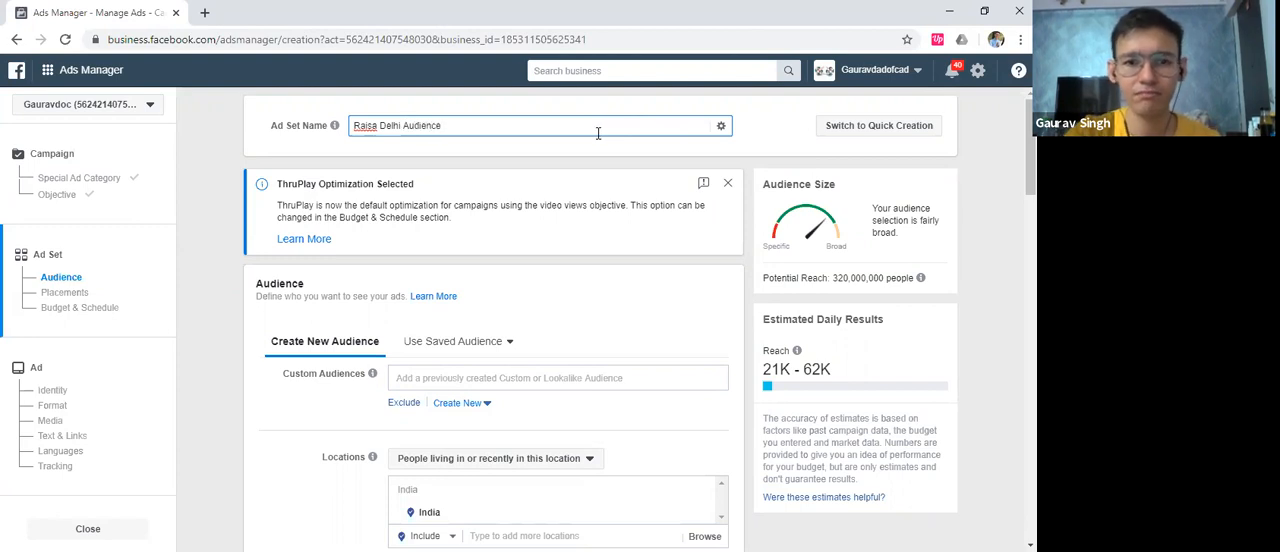
# Search the ad set's audience locations for "south delhi" and clear the search
pyautogui.scroll(-1, 590, 267)
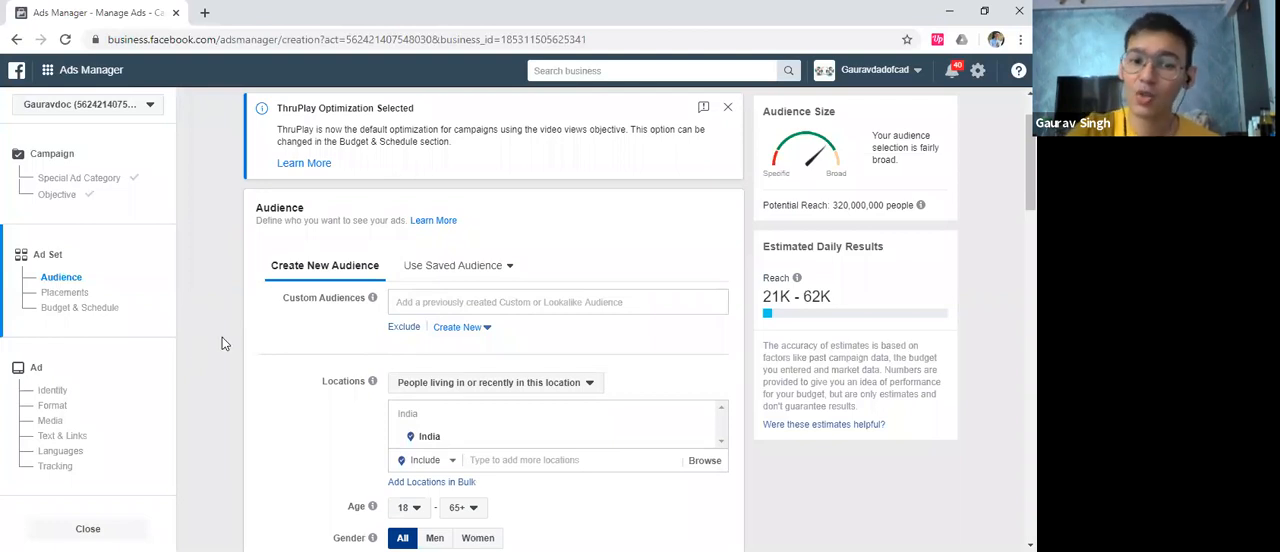
pyautogui.scroll(-1, 222, 337)
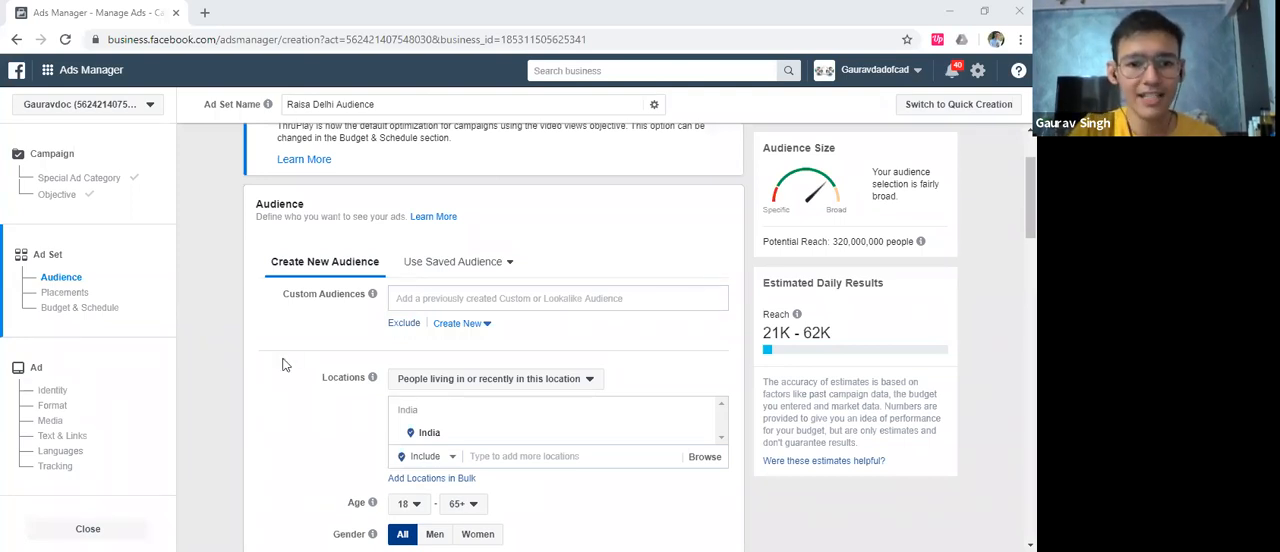
pyautogui.scroll(-1, 282, 365)
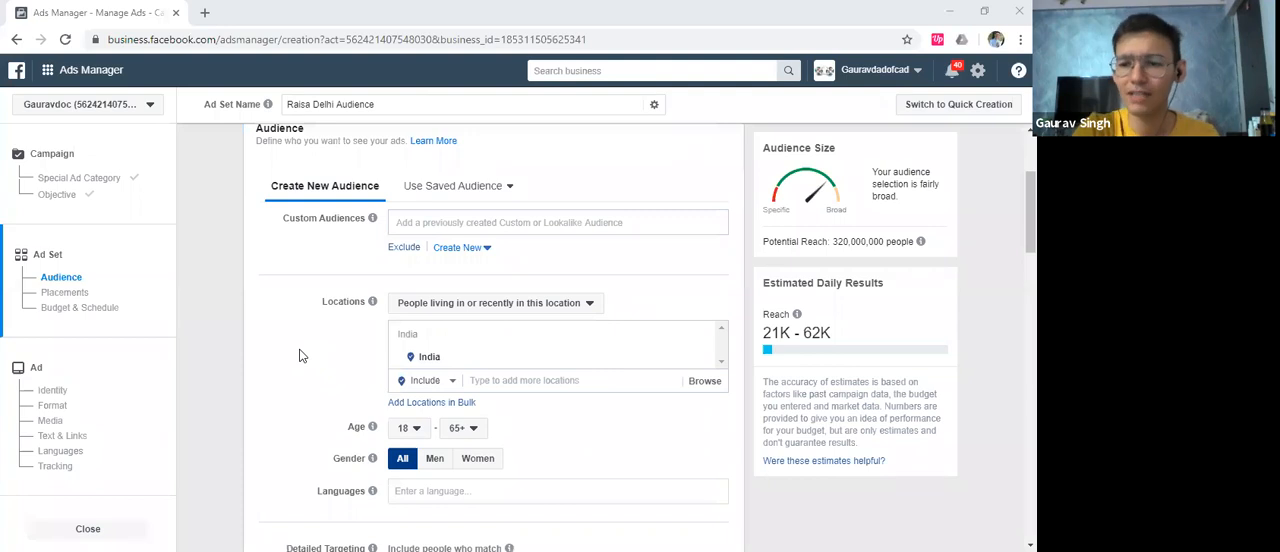
pyautogui.scroll(-1, 300, 356)
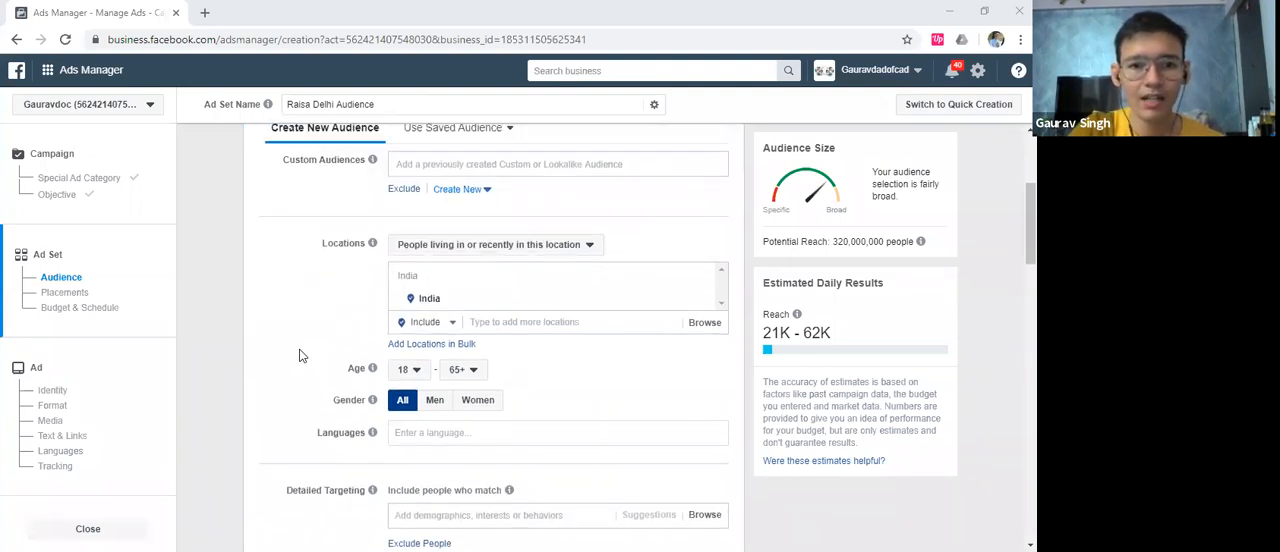
pyautogui.scroll(1, 300, 356)
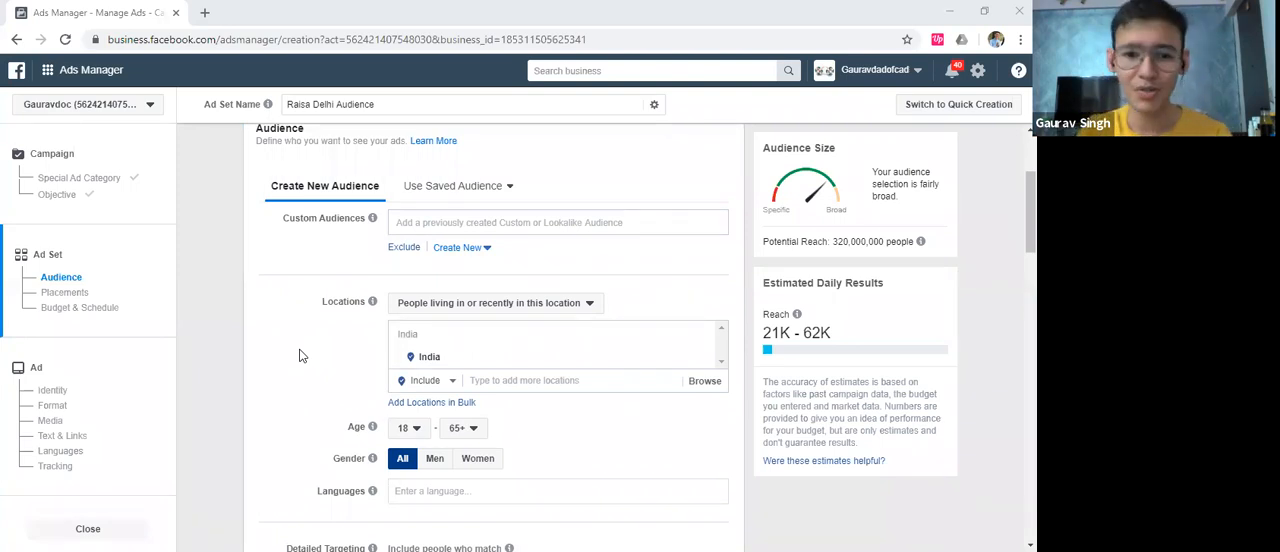
pyautogui.scroll(-1, 318, 337)
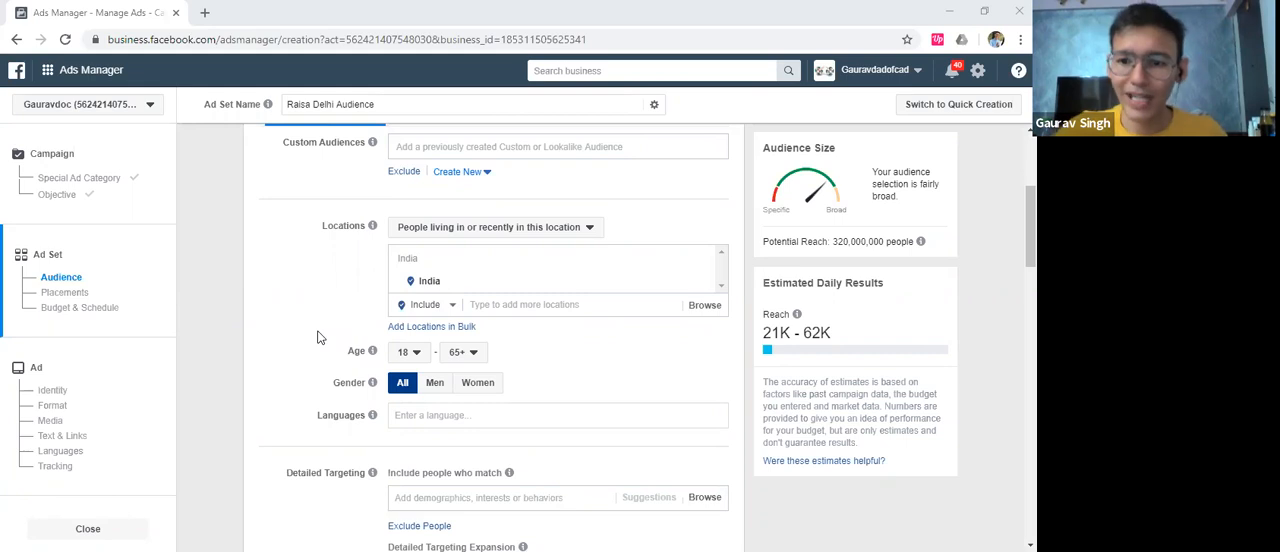
pyautogui.click(500, 300)
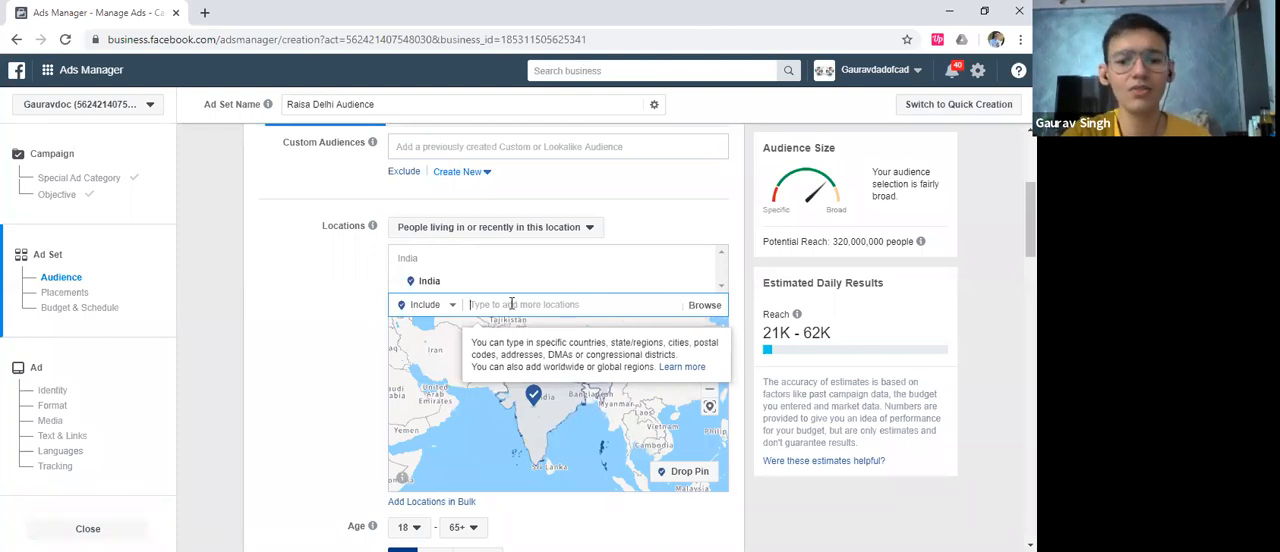
pyautogui.write('south delhi')
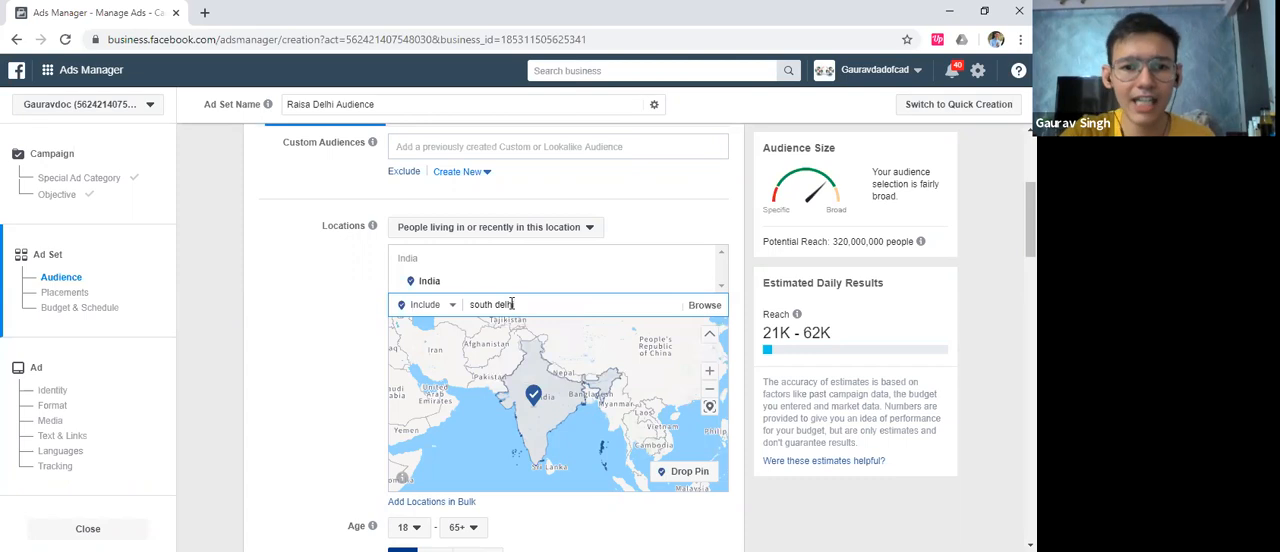
pyautogui.hotkey('ctrl', 'a')
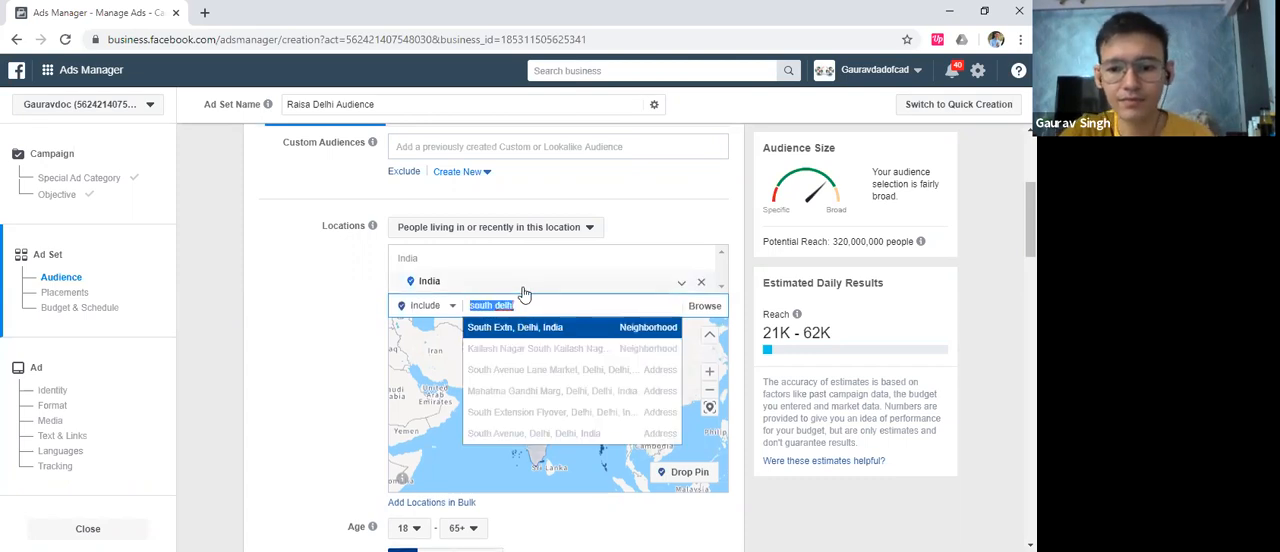
pyautogui.press('BackSpace')
pyautogui.click(257, 290)
pyautogui.scroll(1, 257, 290)
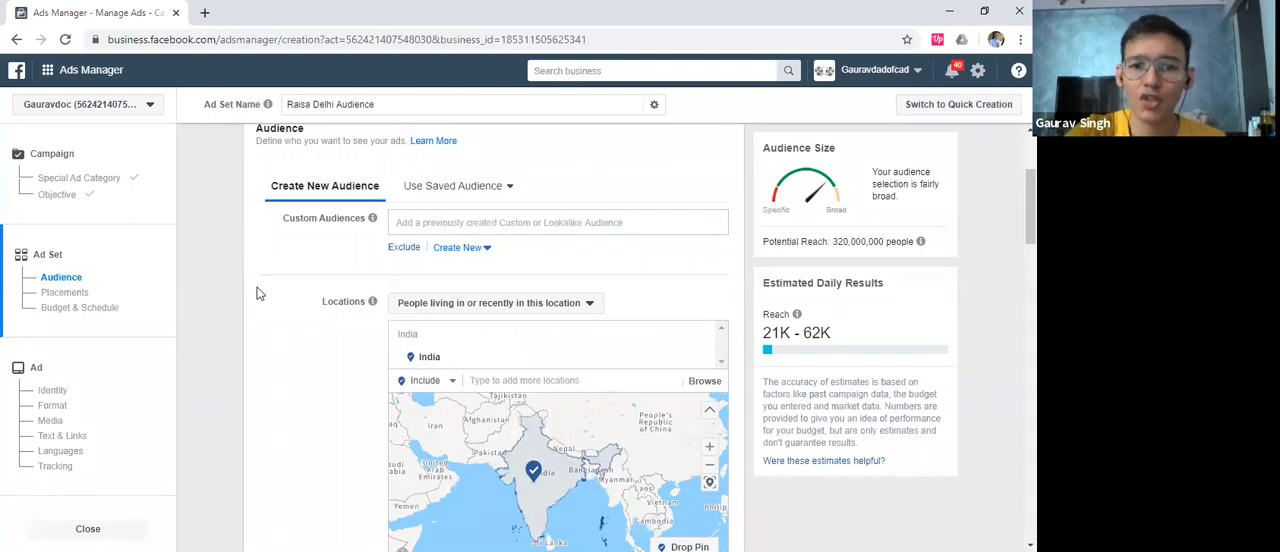
# Try Delhi, India and Mumbai, Maharashtra as the audience locations and remove both again
pyautogui.scroll(-1, 268, 289)
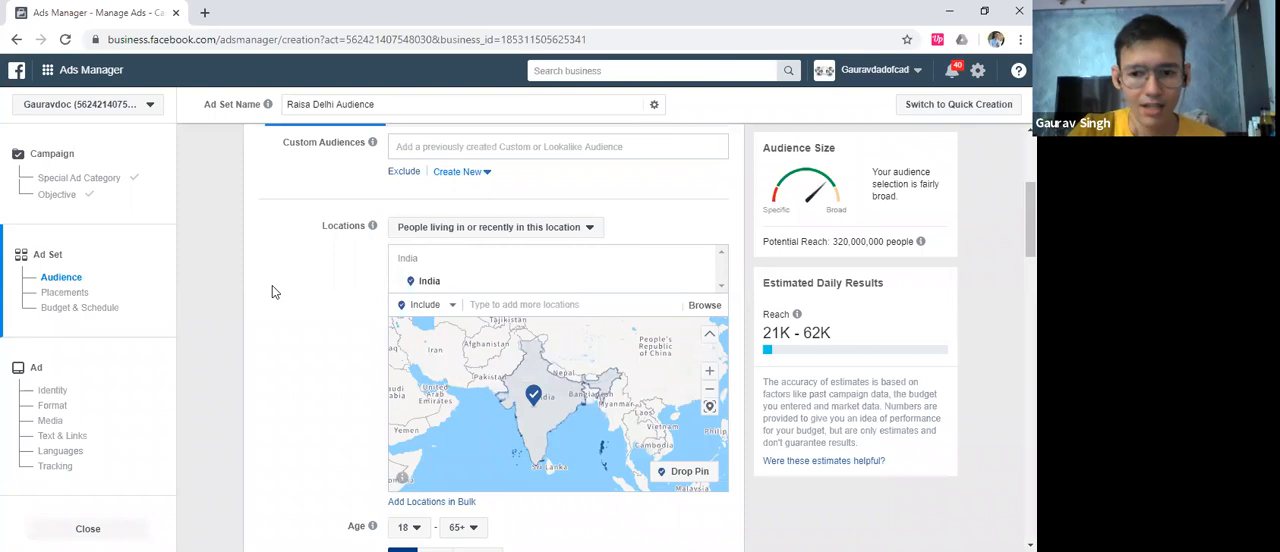
pyautogui.scroll(-1, 332, 290)
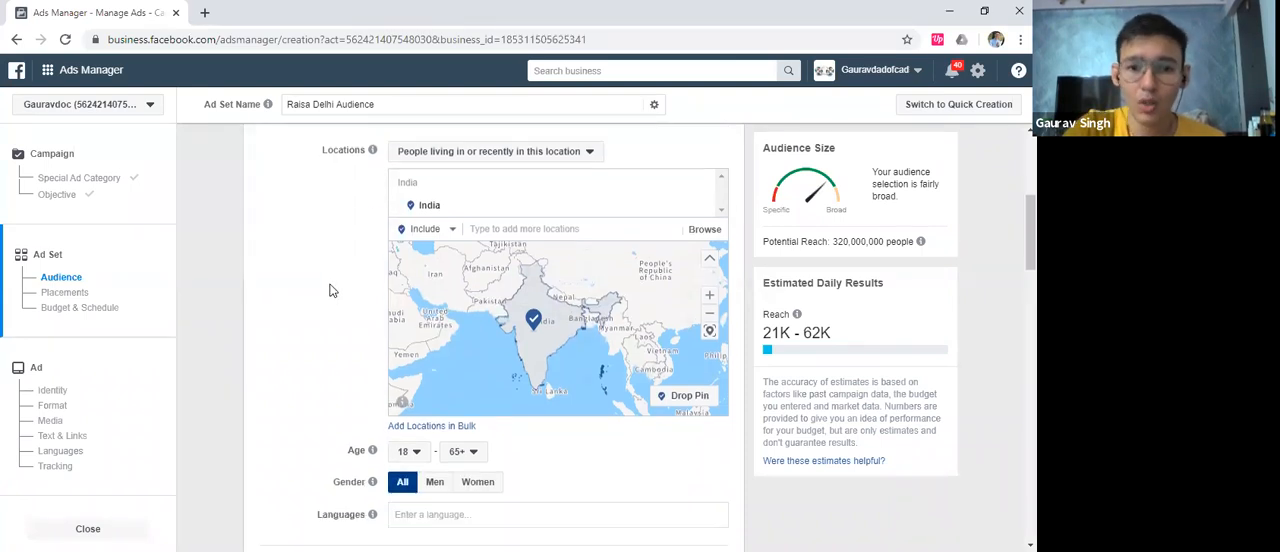
pyautogui.click(510, 225)
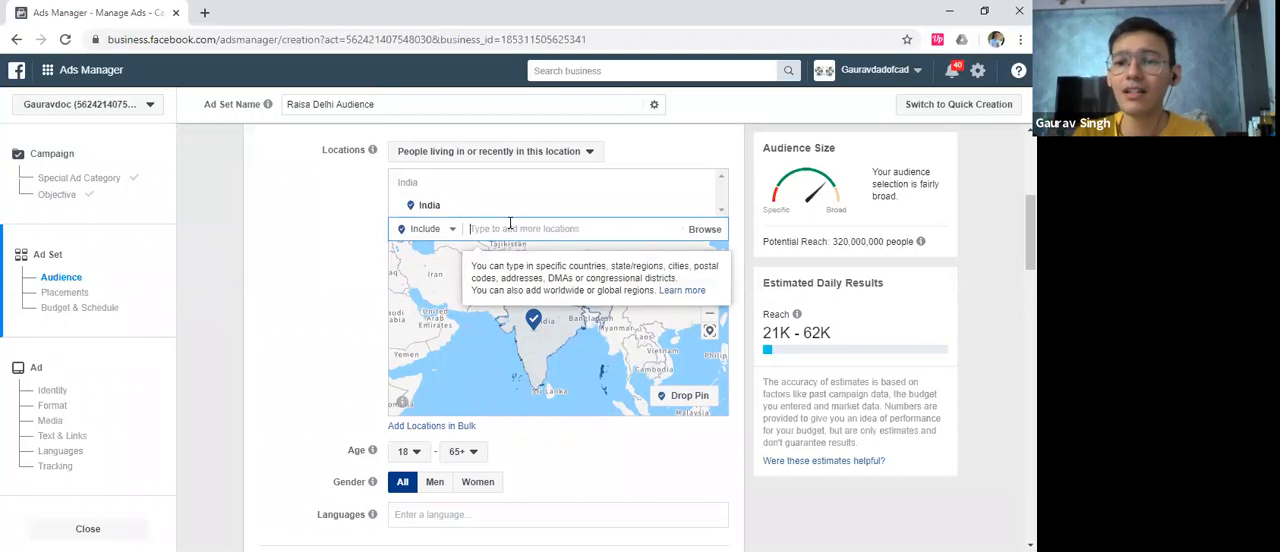
pyautogui.write('delhi')
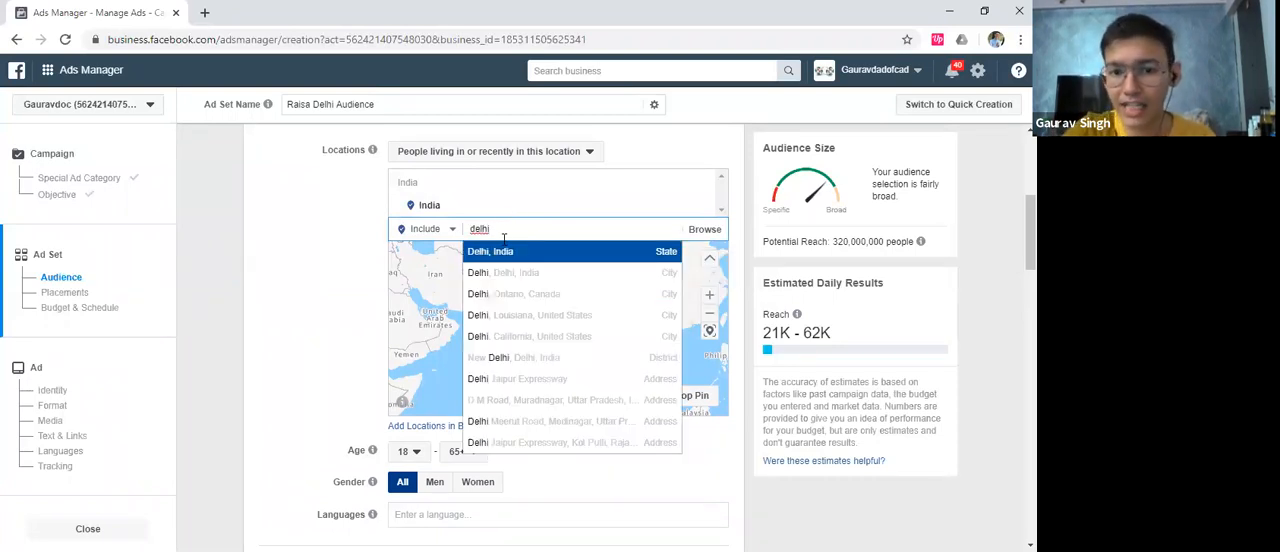
pyautogui.click(505, 253)
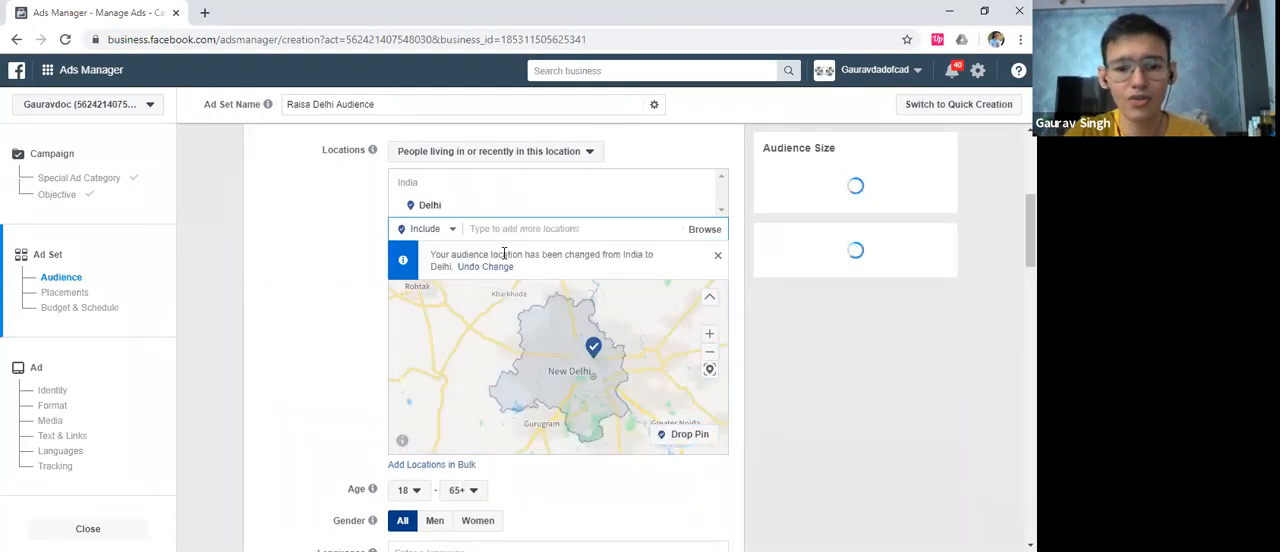
pyautogui.write('mumbai')
pyautogui.click(505, 255)
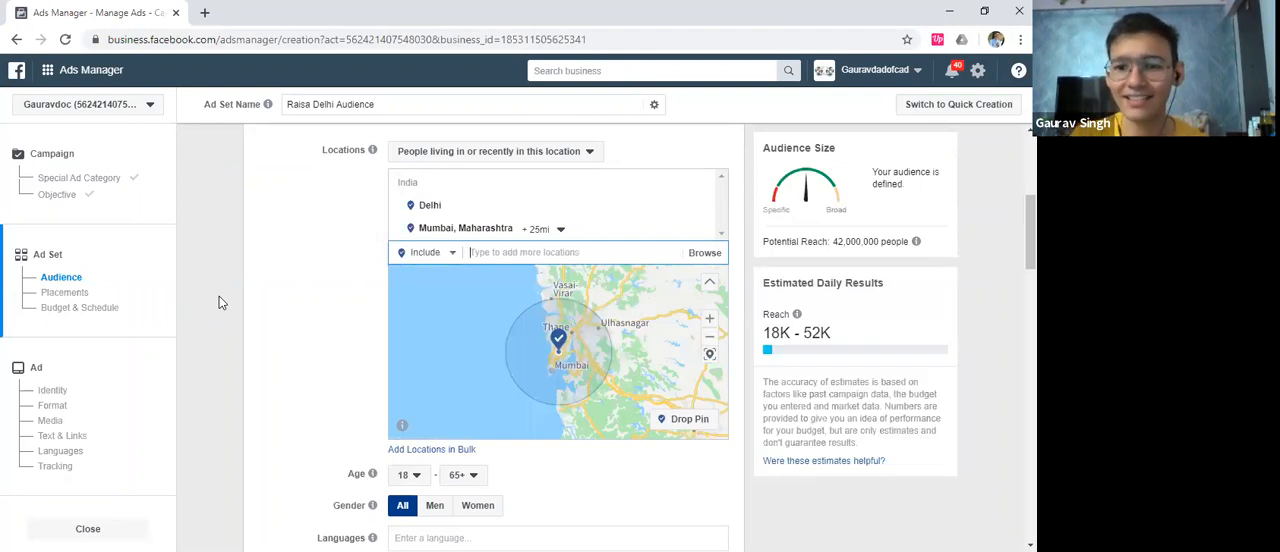
pyautogui.click(701, 228)
pyautogui.click(701, 213)
# Search the locations for "south delhi" and target the South Extn, Delhi, India neighborhood
pyautogui.click(528, 232)
pyautogui.write('south delhi')
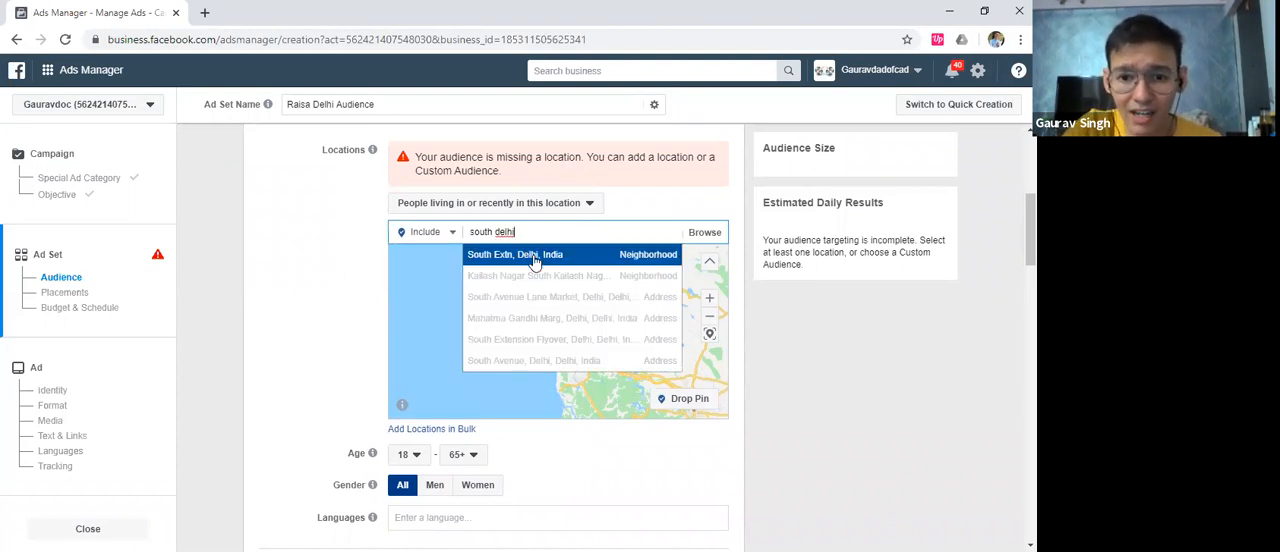
pyautogui.click(533, 258)
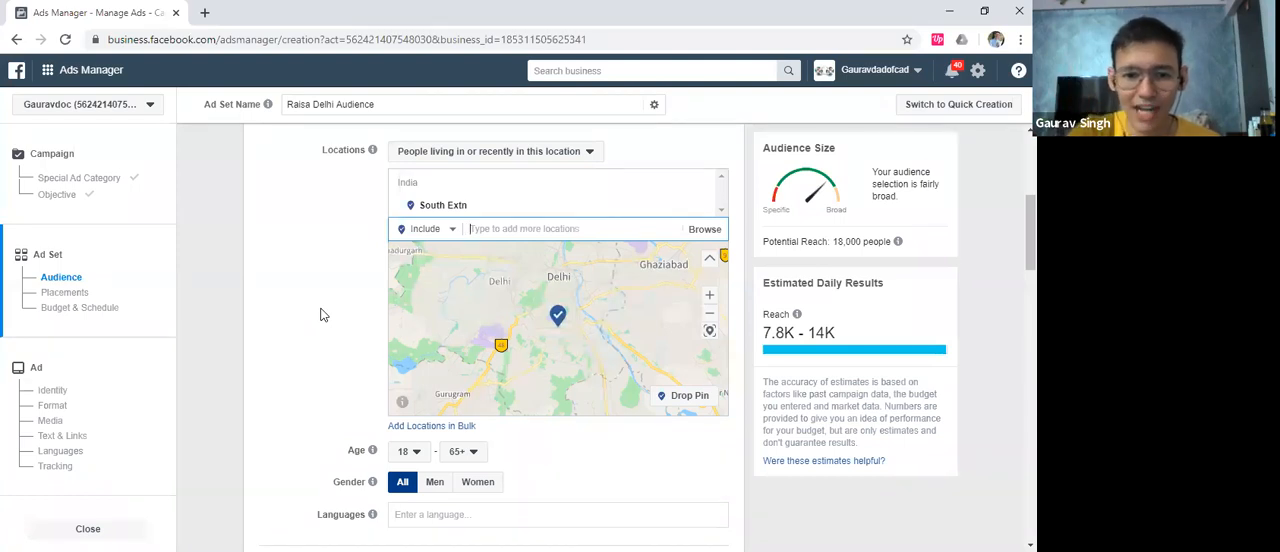
# Set the audience age range to 19–39
pyautogui.scroll(-3, 319, 308)
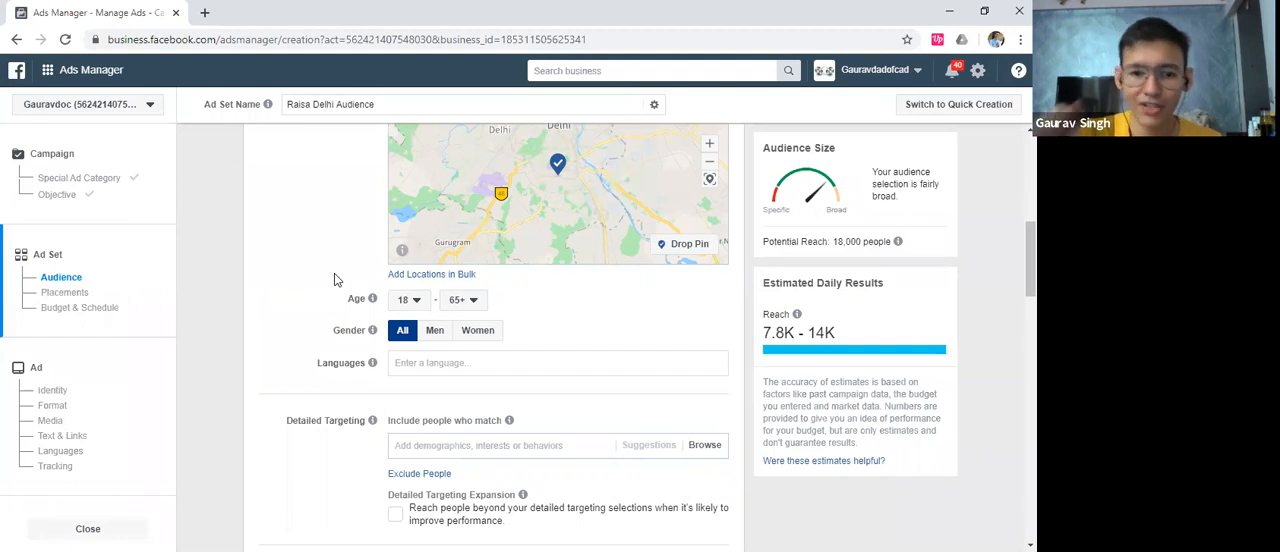
pyautogui.click(410, 300)
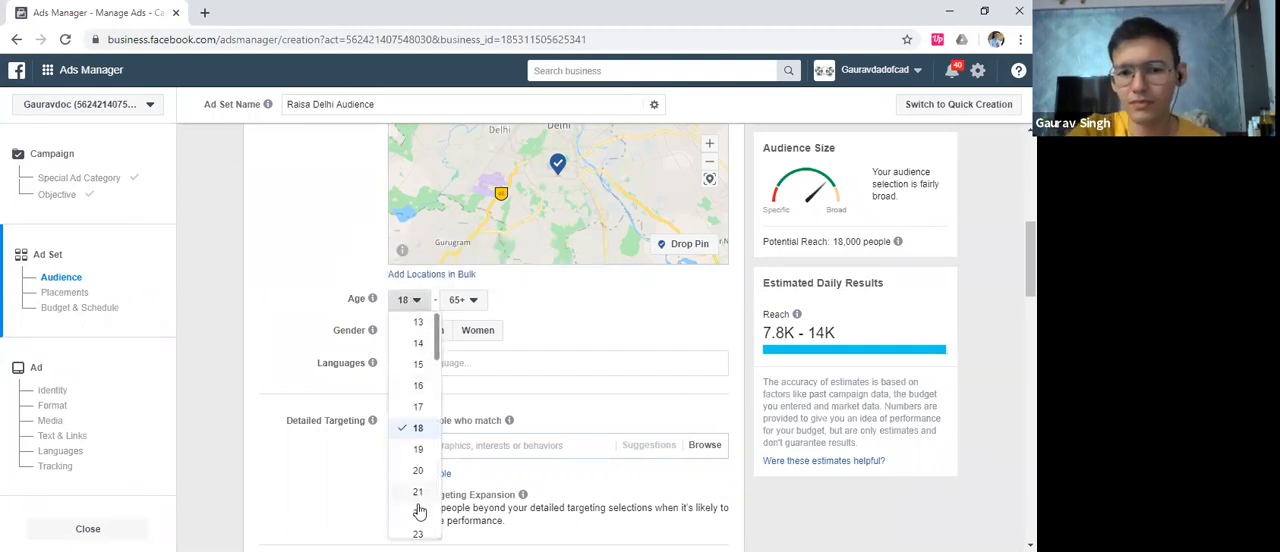
pyautogui.scroll(-1, 408, 475)
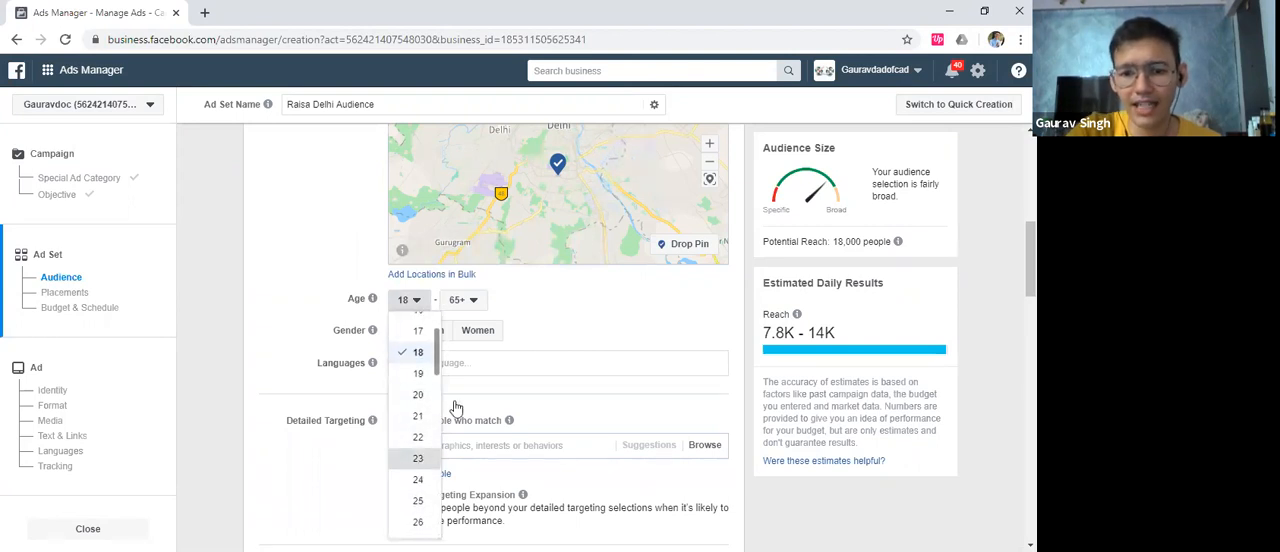
pyautogui.click(417, 458)
pyautogui.click(408, 300)
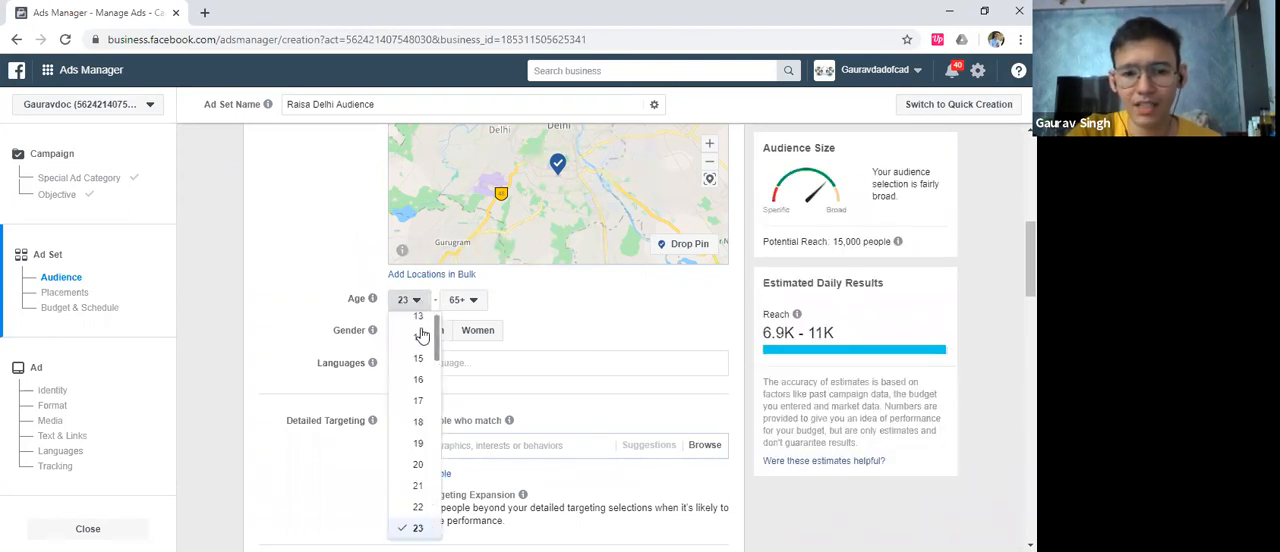
pyautogui.click(419, 421)
pyautogui.click(421, 303)
pyautogui.click(424, 451)
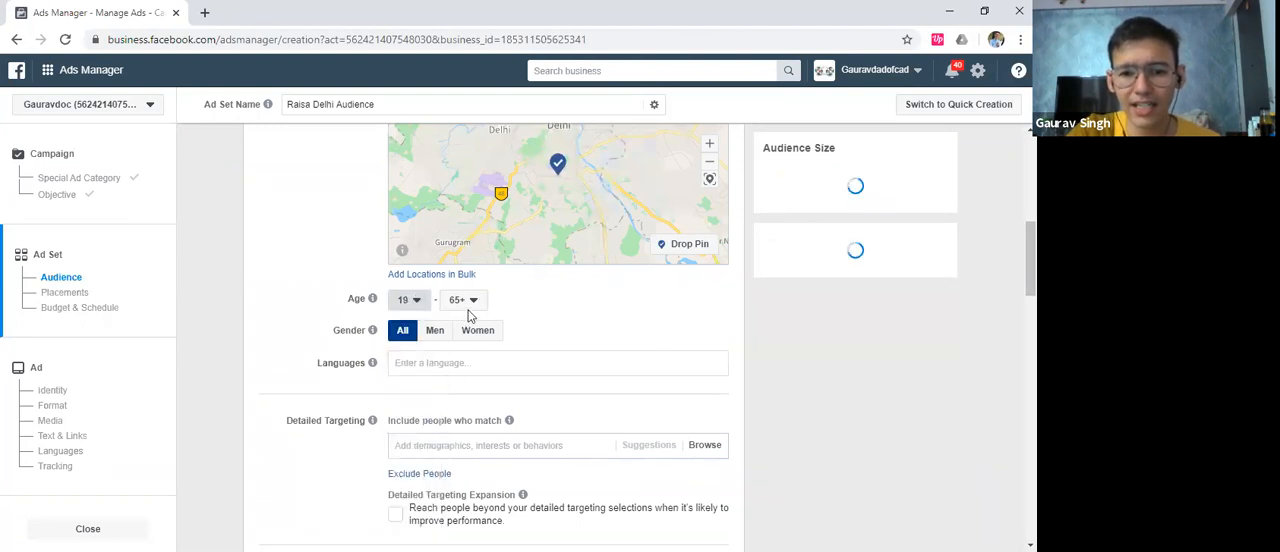
pyautogui.click(461, 300)
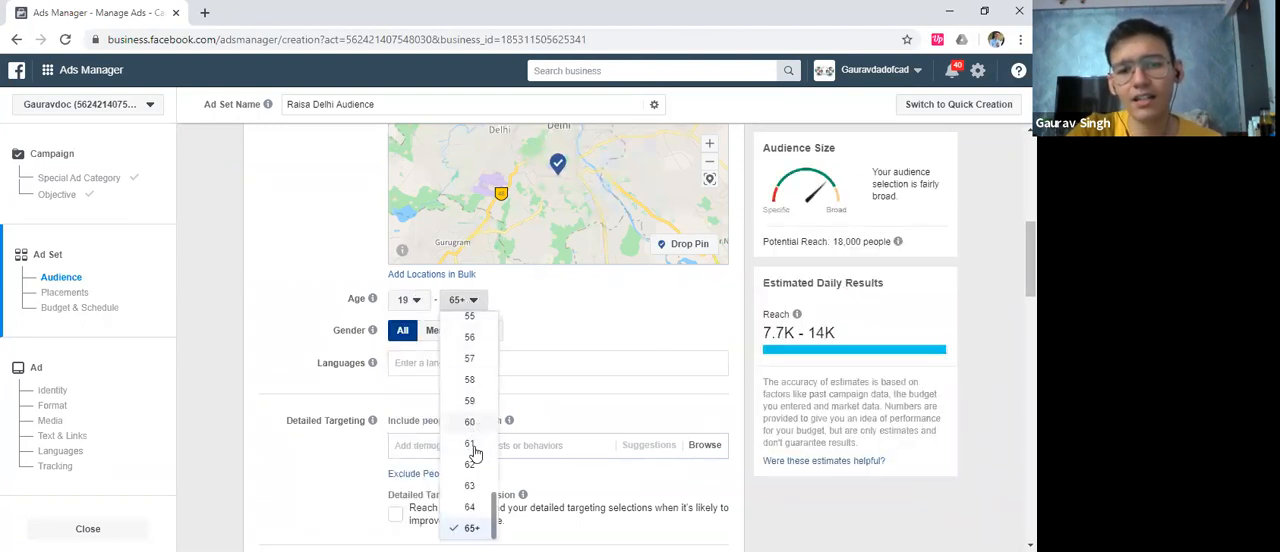
pyautogui.scroll(2, 474, 430)
pyautogui.scroll(4, 474, 410)
pyautogui.click(470, 431)
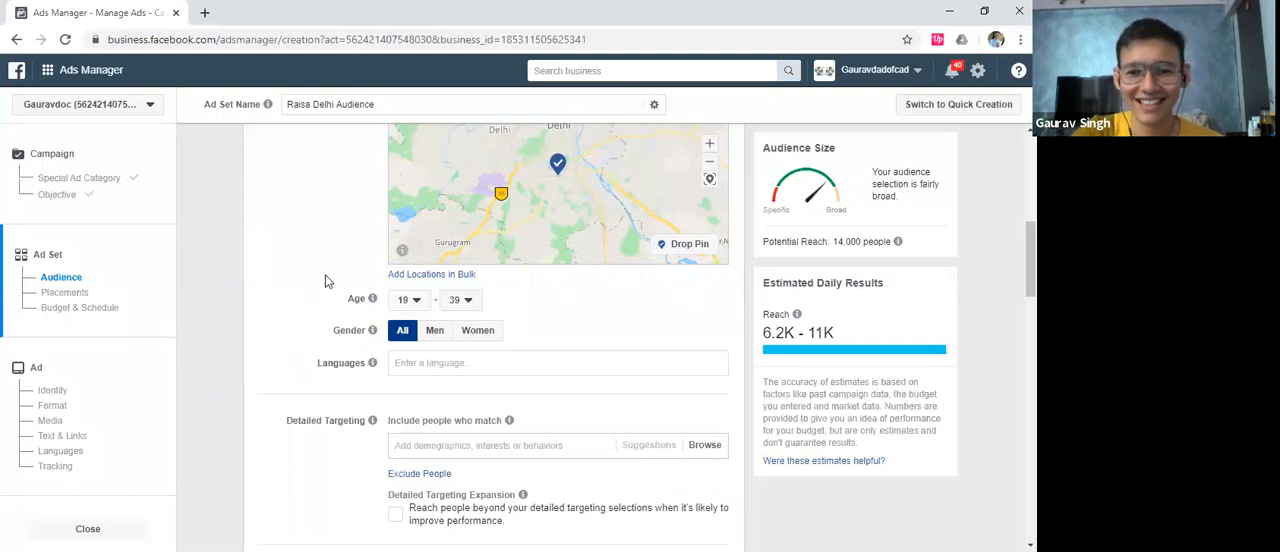
# Set the audience's minimum age to 22 and maximum age to 42
pyautogui.click(412, 300)
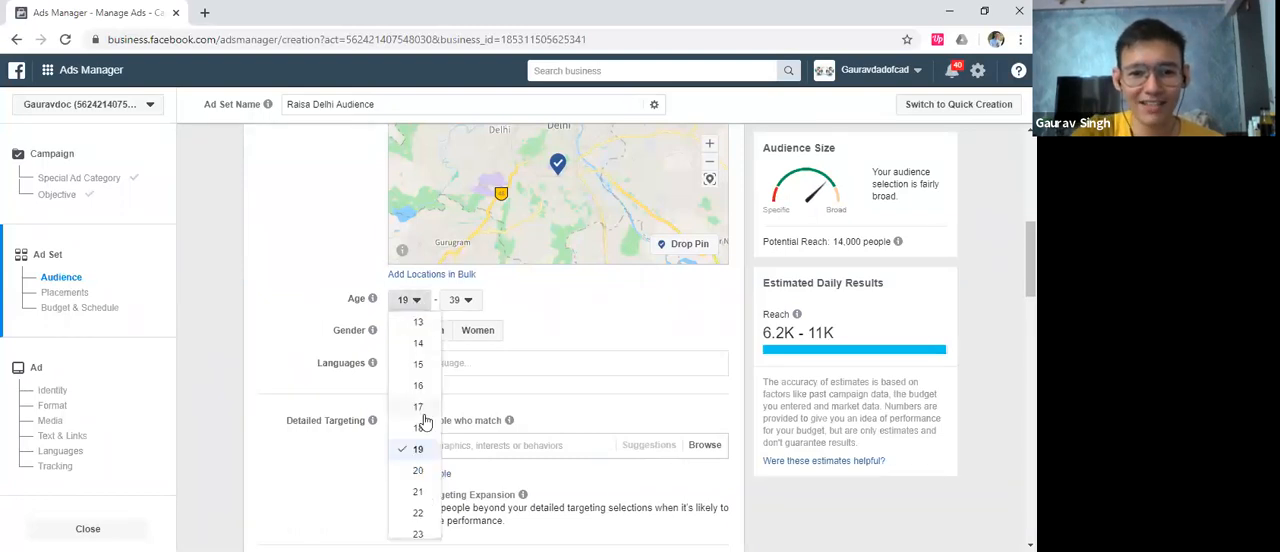
pyautogui.click(420, 513)
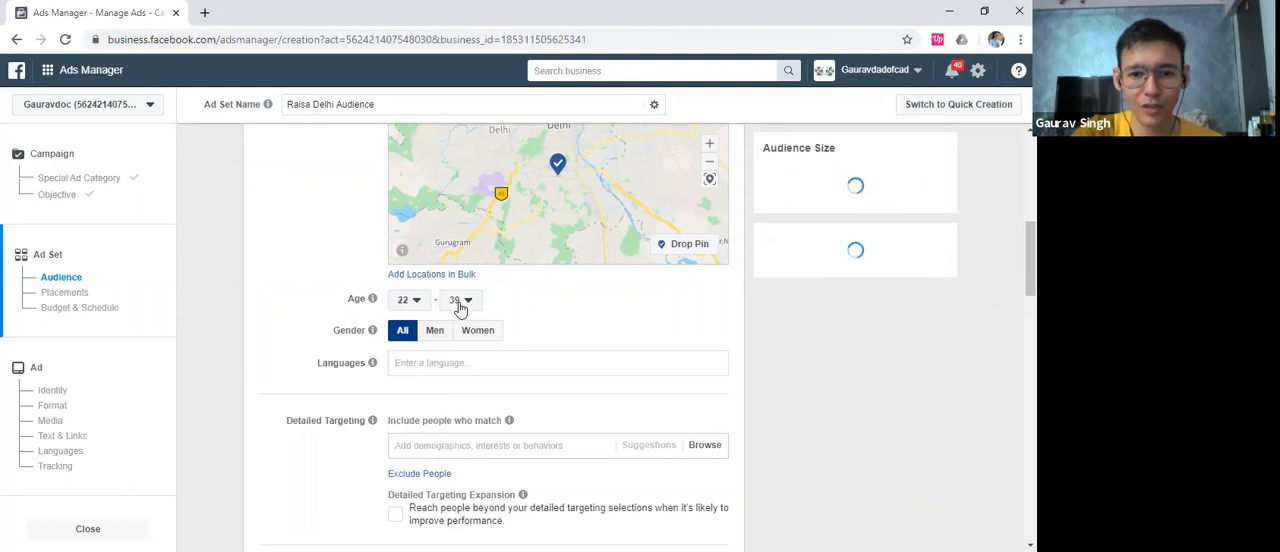
pyautogui.click(460, 303)
pyautogui.click(471, 484)
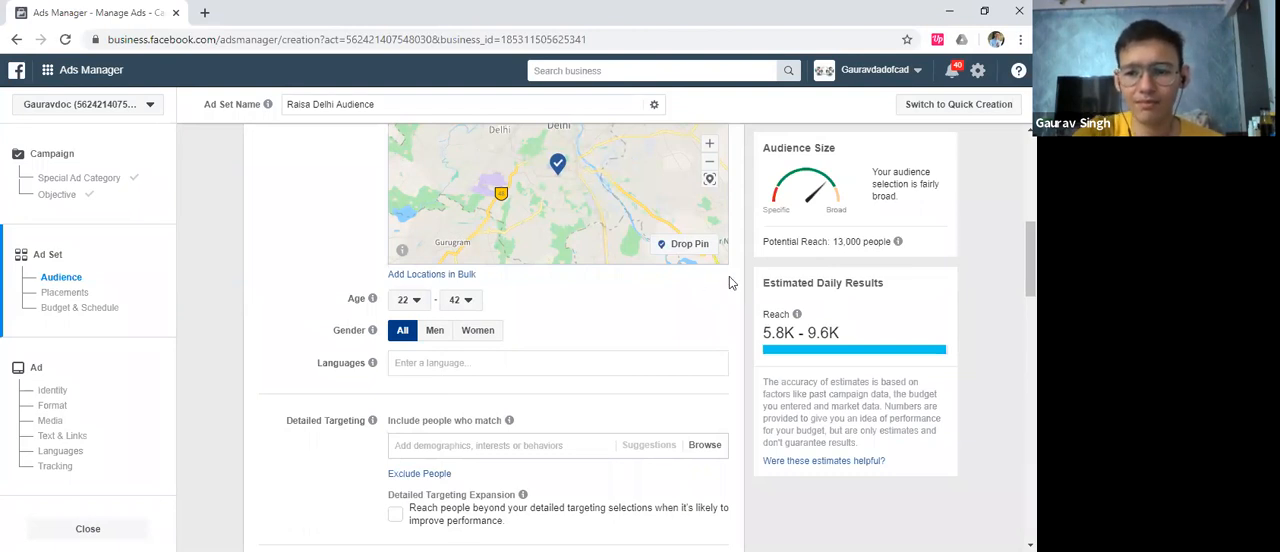
# Try Marathi as the audience language and remove it again
pyautogui.click(404, 363)
pyautogui.scroll(-1, 290, 337)
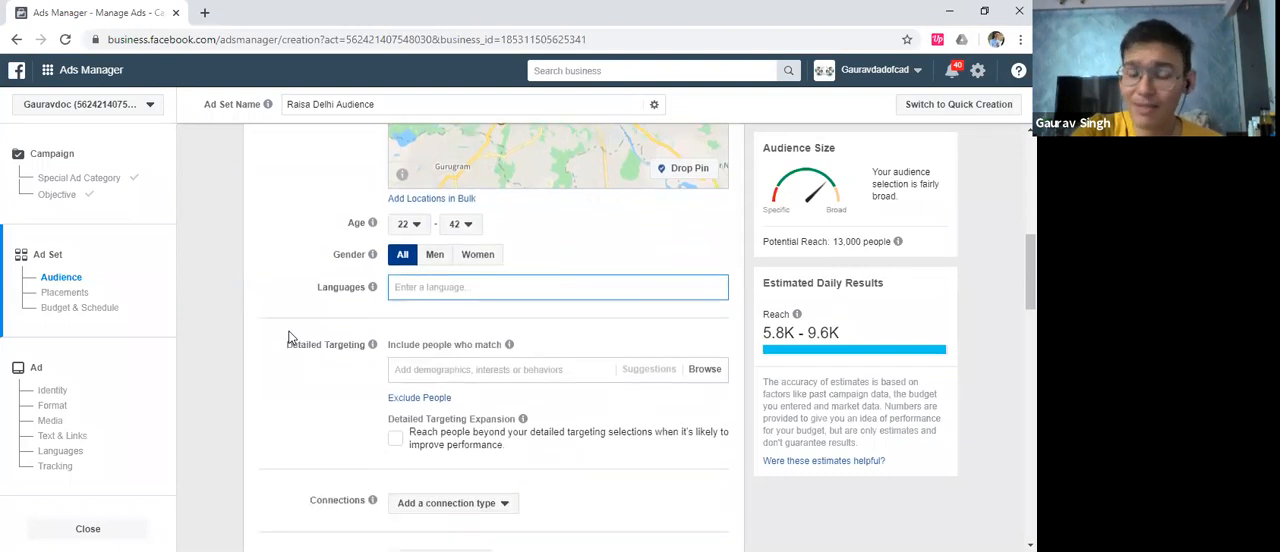
pyautogui.write('marathi')
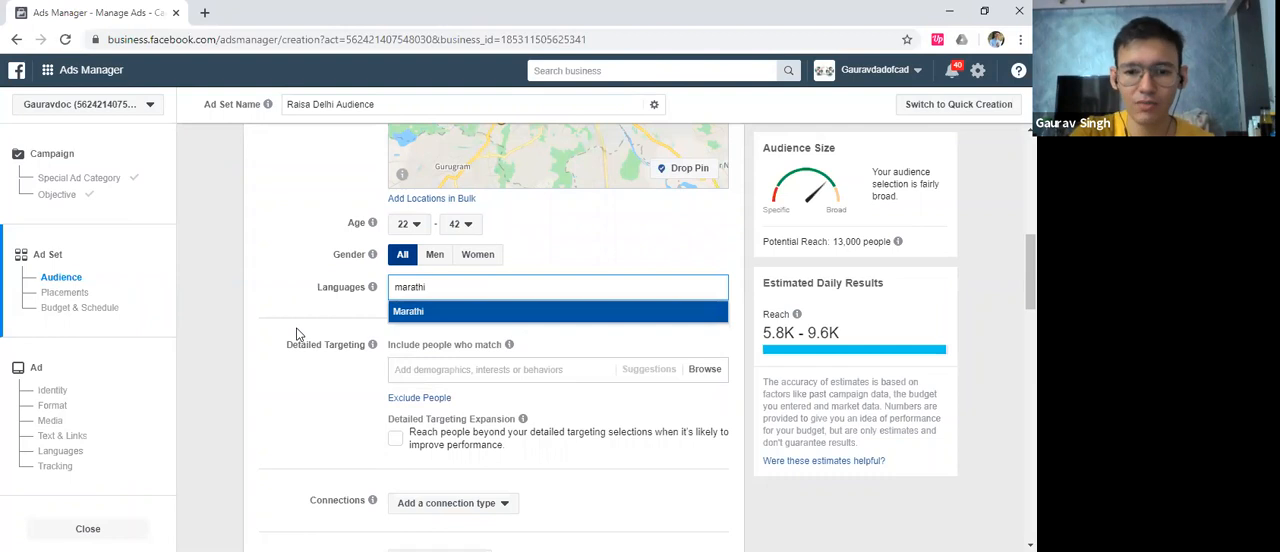
pyautogui.press('Return')
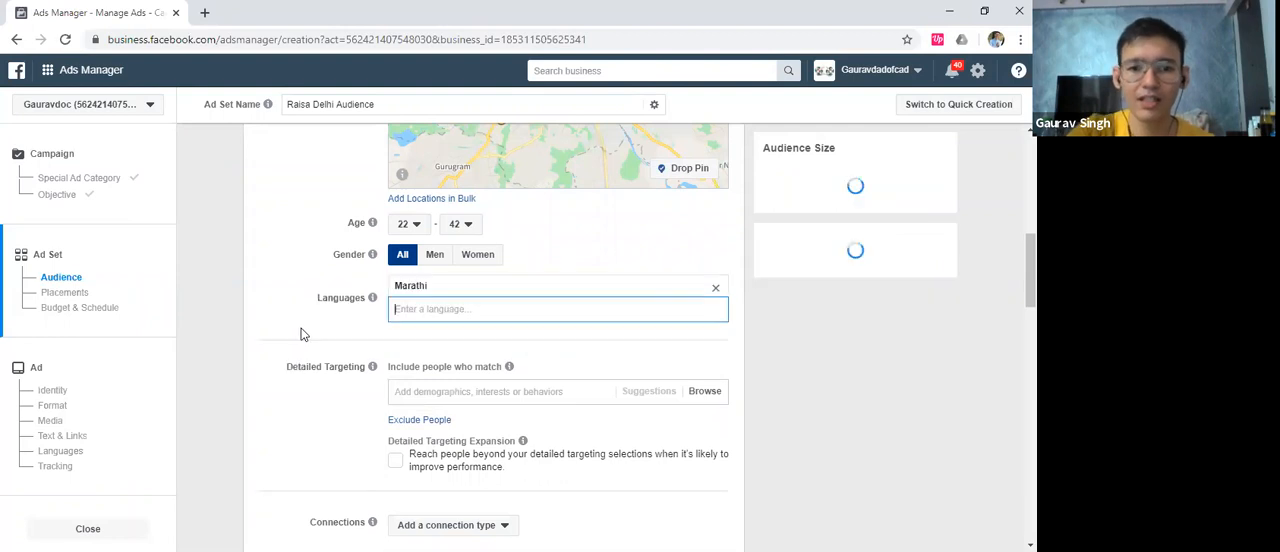
pyautogui.click(712, 287)
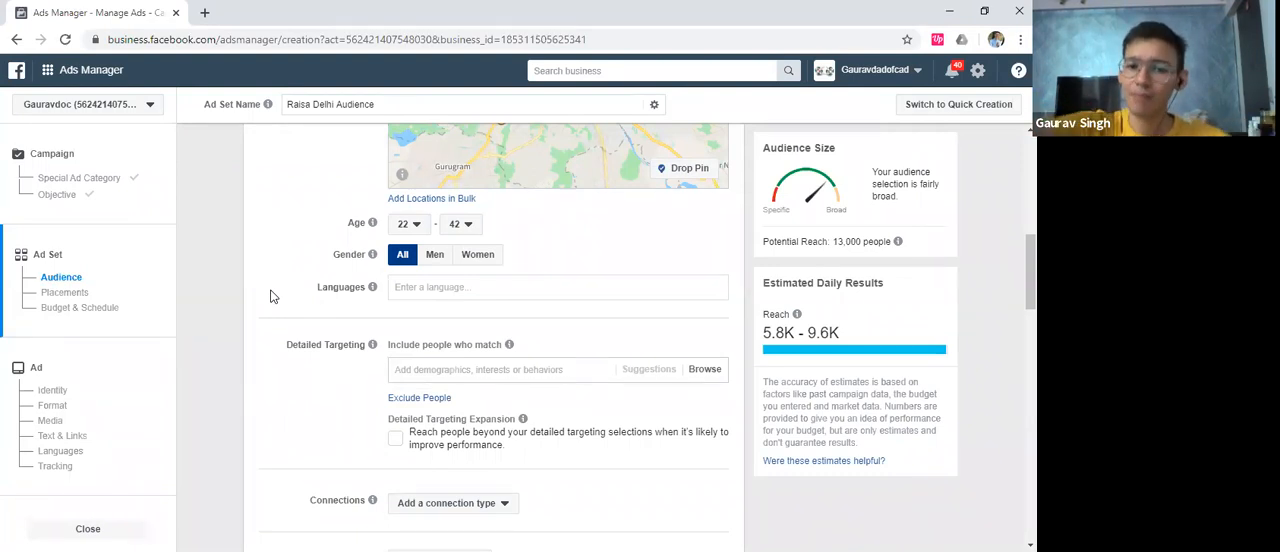
# Examine the connection types available for the audience without choosing one
pyautogui.scroll(-3, 275, 290)
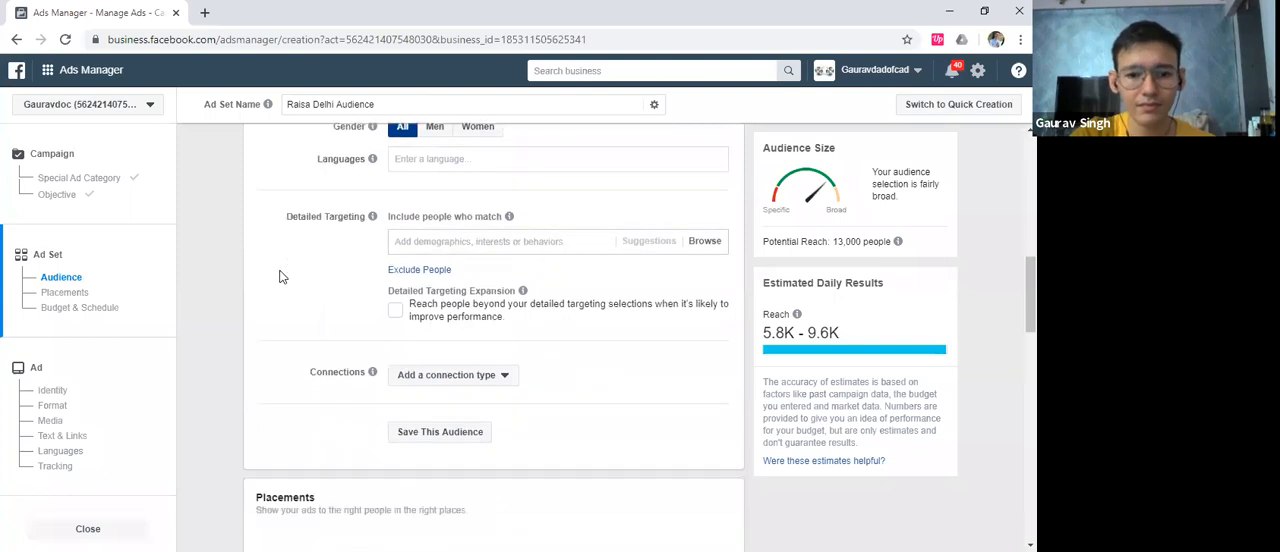
pyautogui.scroll(-1, 280, 277)
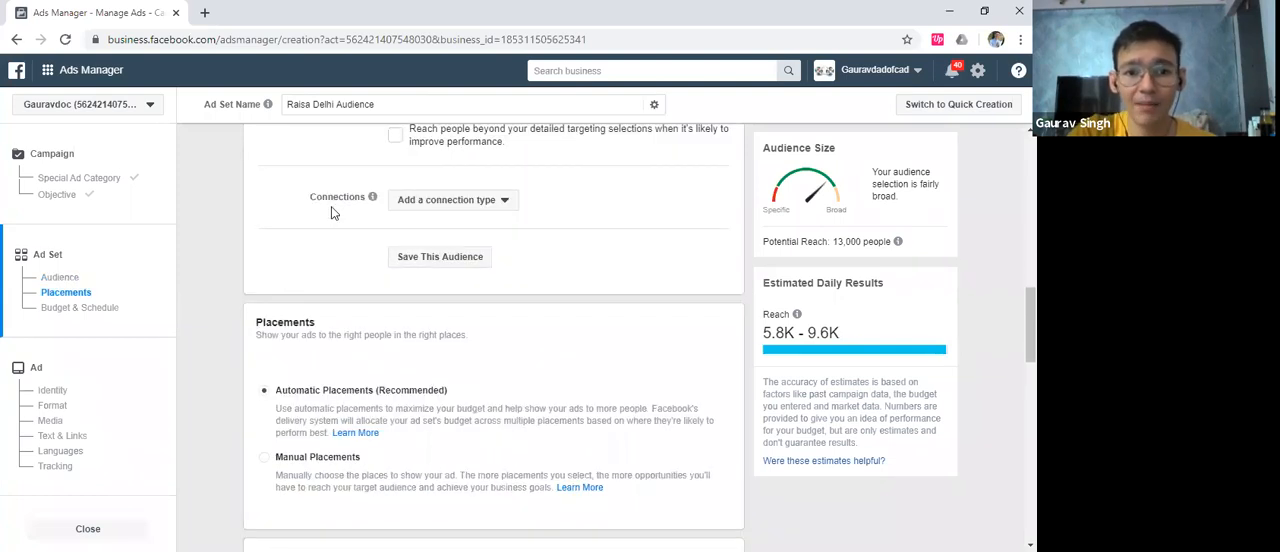
pyautogui.click(450, 200)
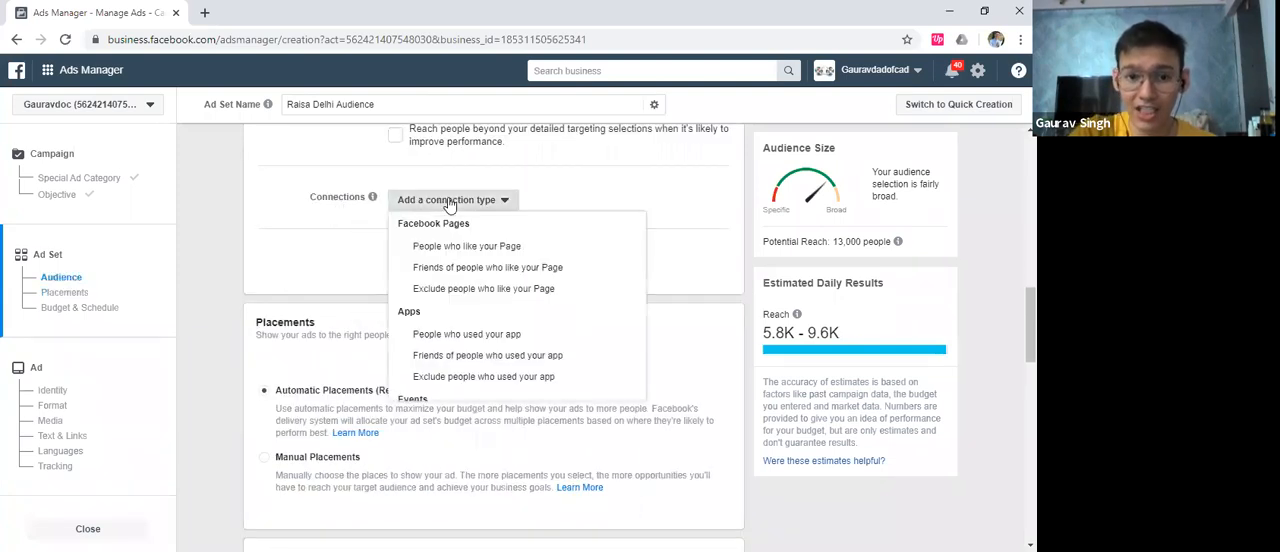
pyautogui.click(600, 191)
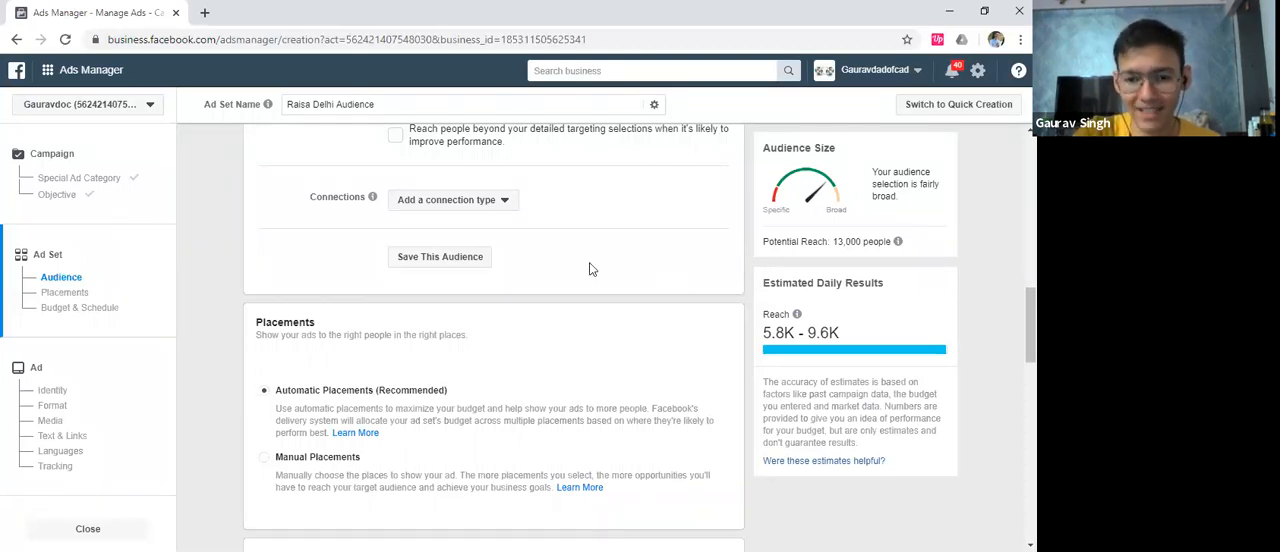
pyautogui.scroll(2, 281, 275)
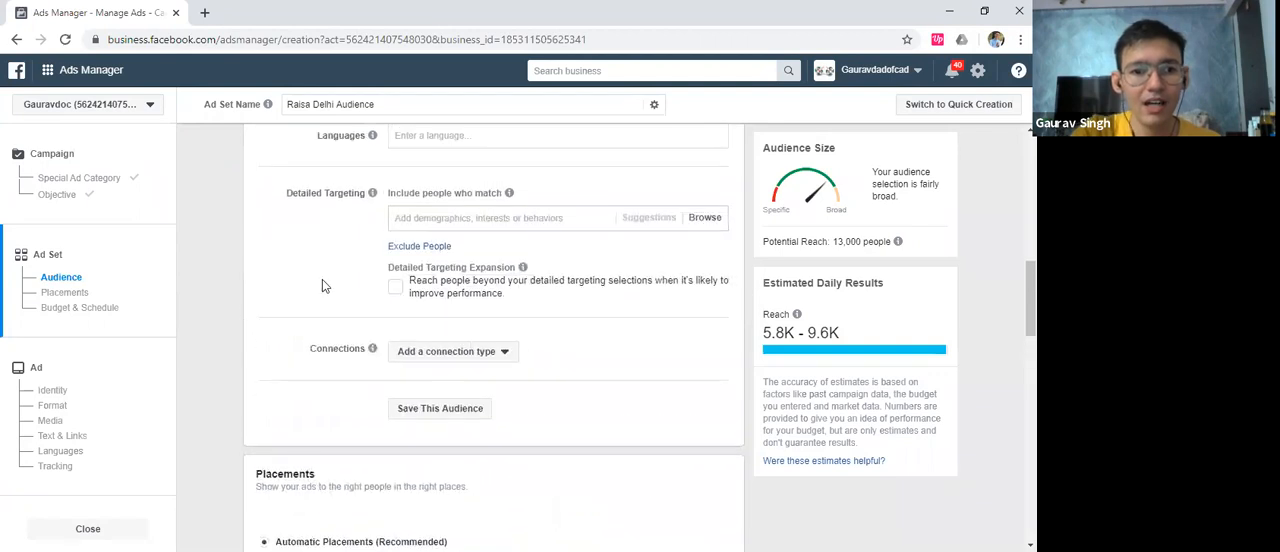
pyautogui.click(437, 352)
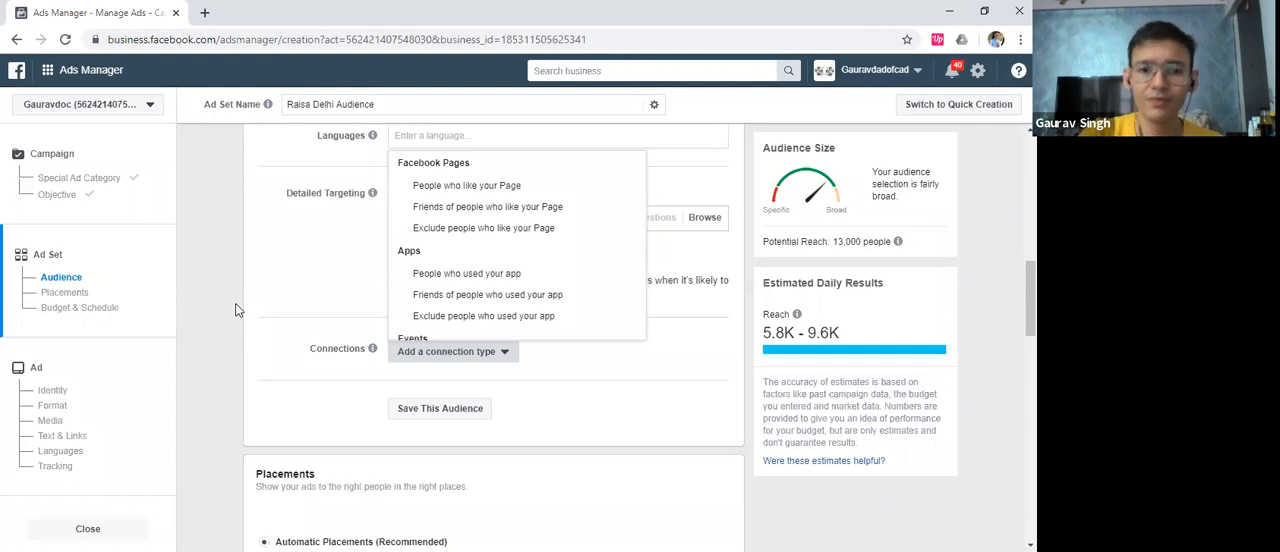
pyautogui.click(282, 304)
# Switch the ad set from automatic to manual placements
pyautogui.scroll(-3, 285, 302)
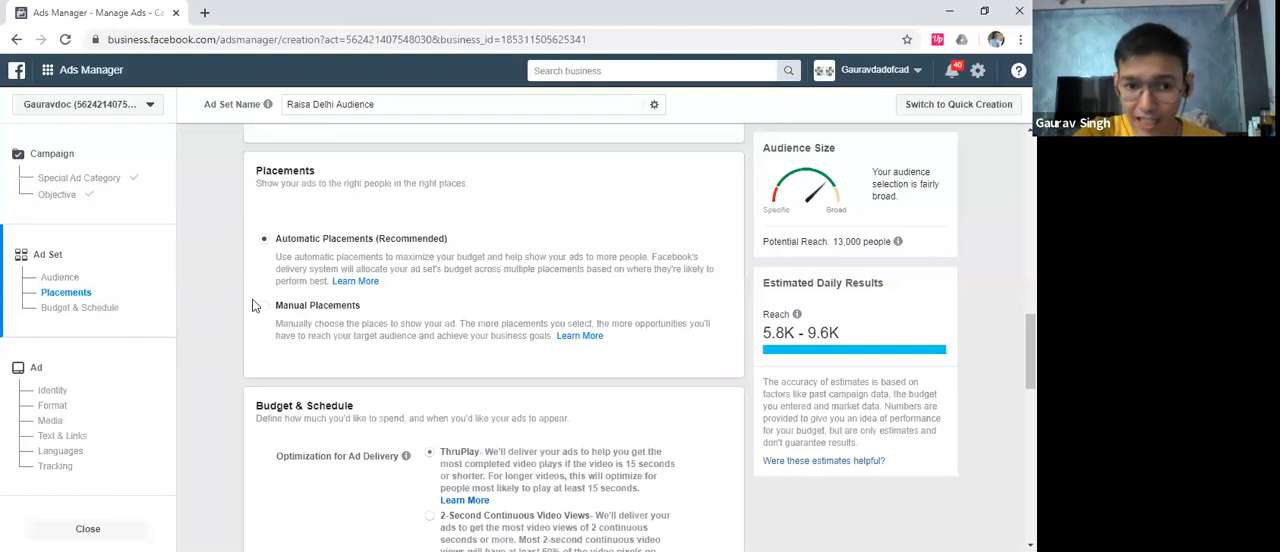
pyautogui.click(221, 304)
pyautogui.scroll(-2, 225, 300)
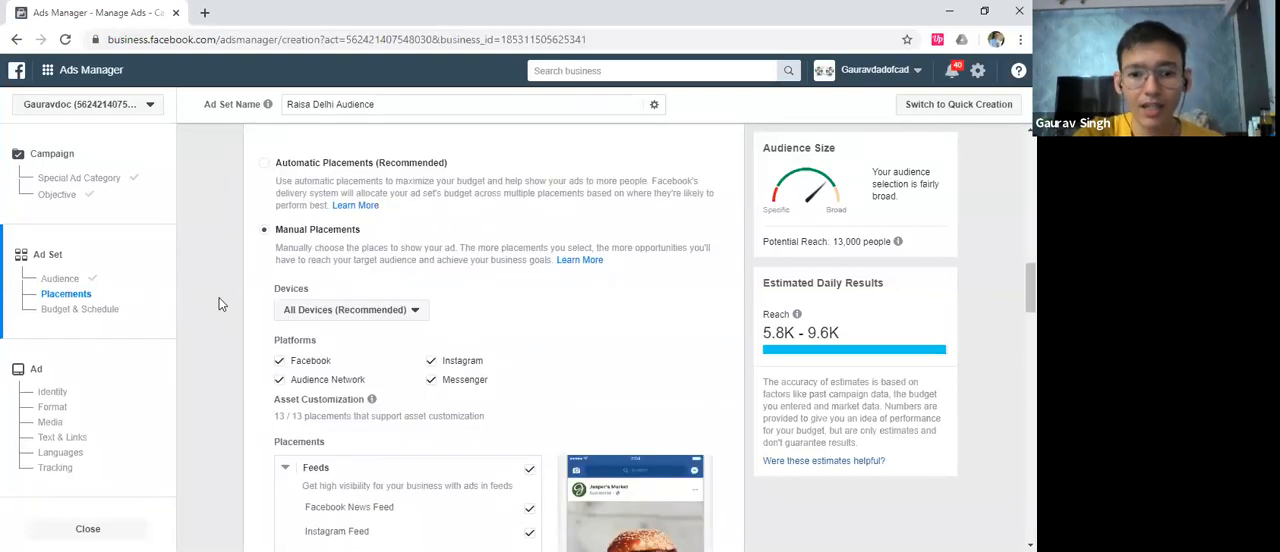
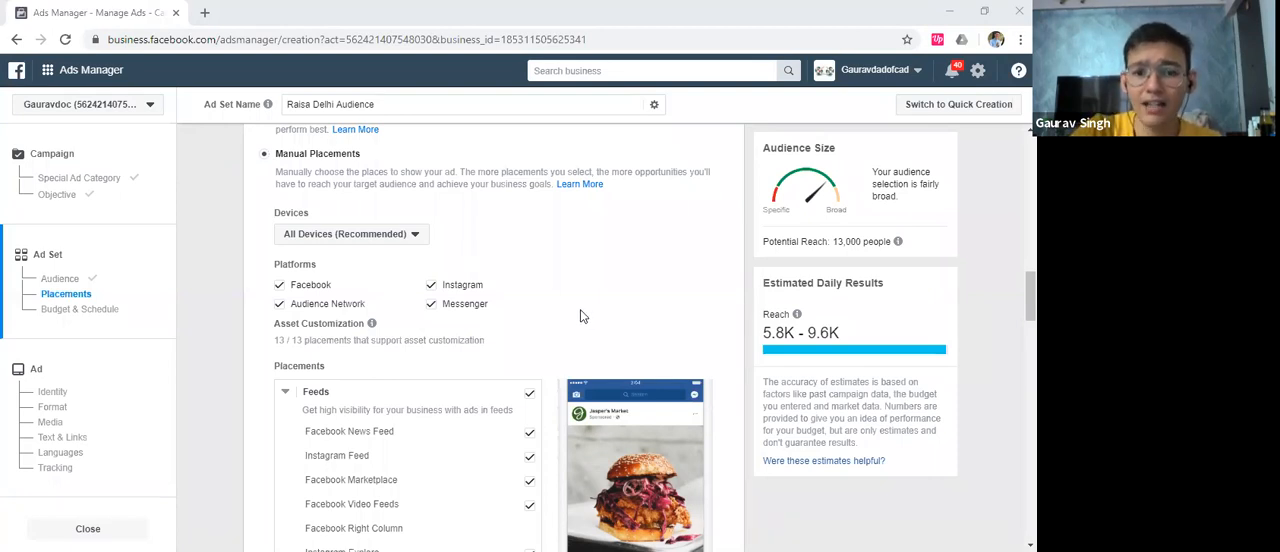
# Exclude the Instagram and Messenger platforms and the Facebook Stories placement from the ad set's manual placements
pyautogui.click(431, 285)
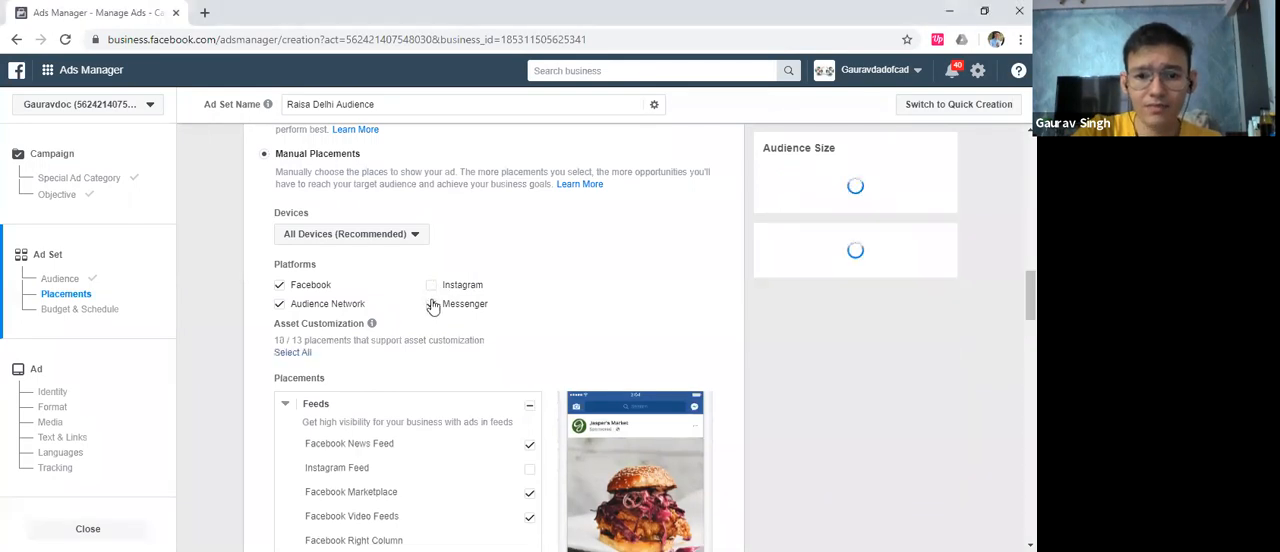
pyautogui.click(431, 305)
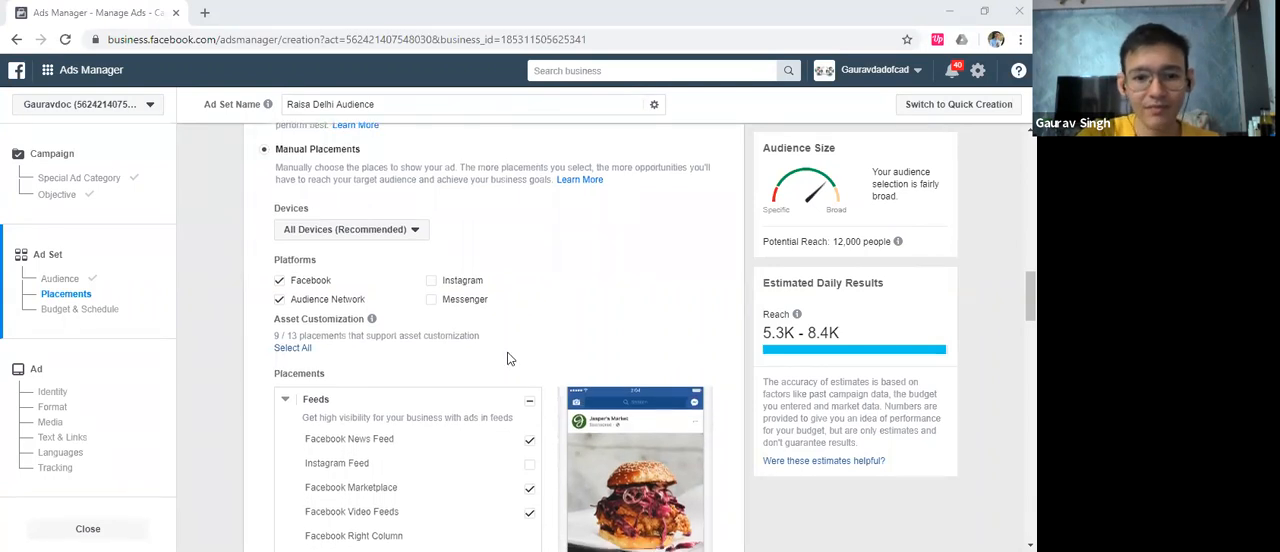
pyautogui.scroll(-2, 228, 329)
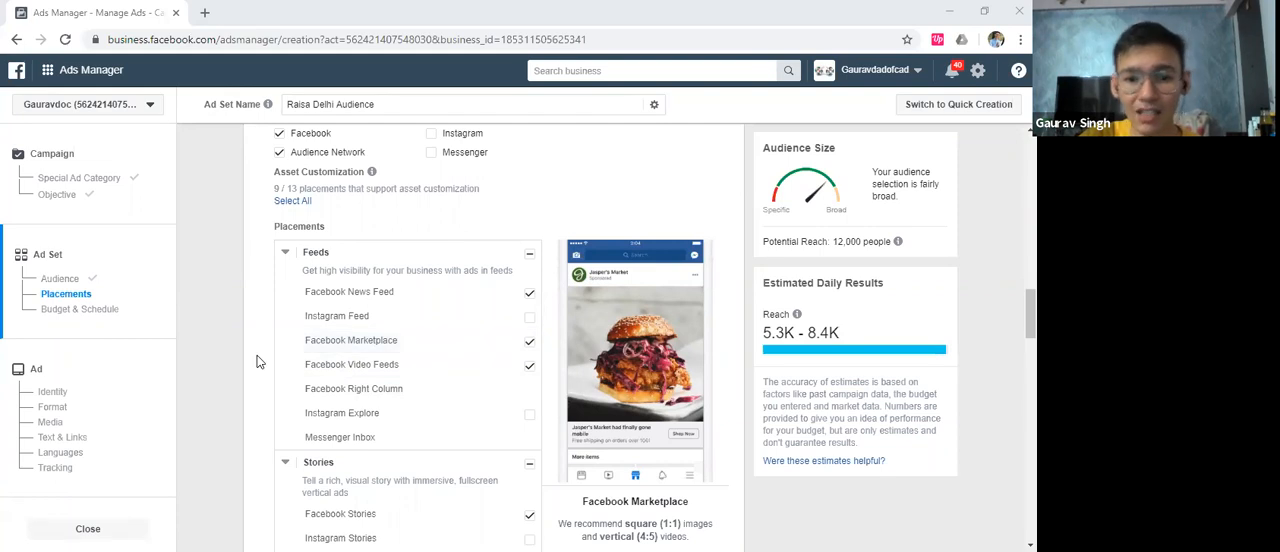
pyautogui.scroll(-1, 250, 332)
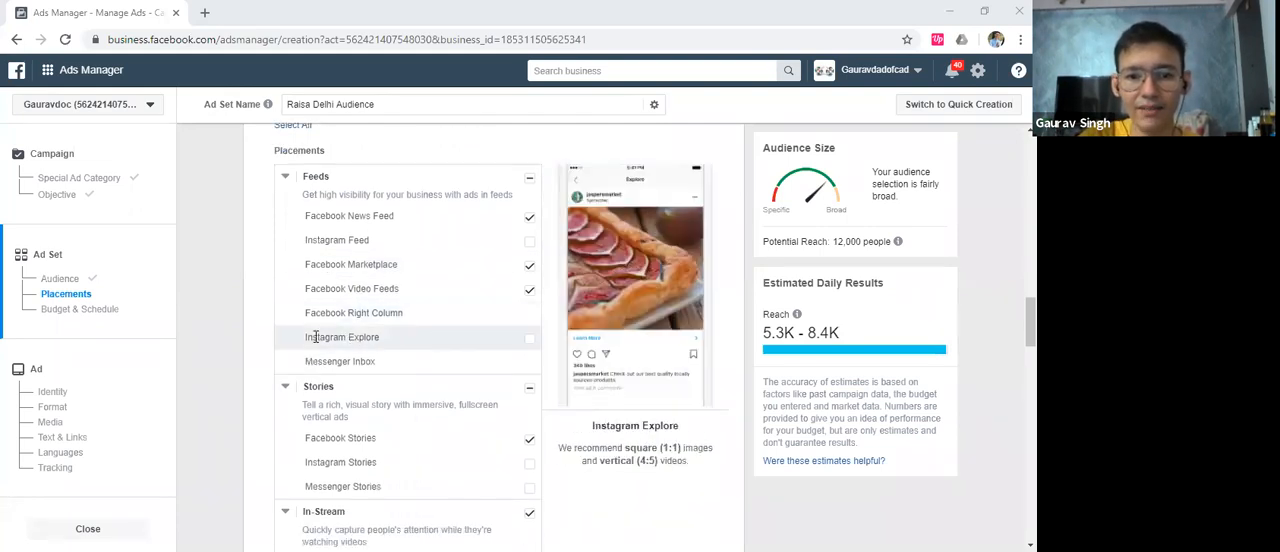
pyautogui.scroll(-1, 231, 325)
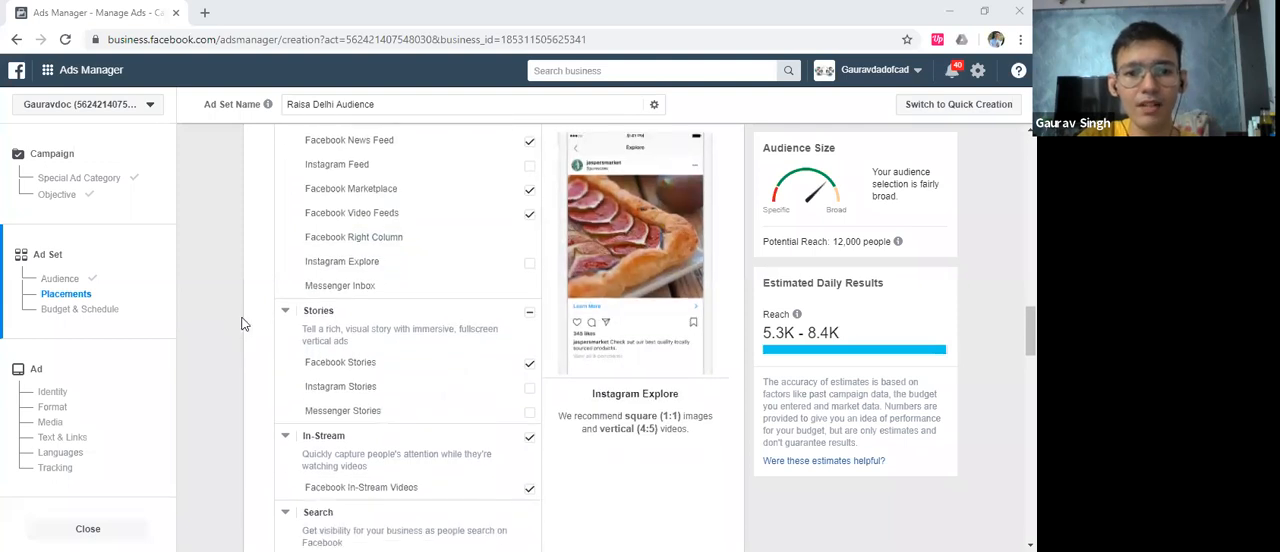
pyautogui.scroll(-1, 241, 324)
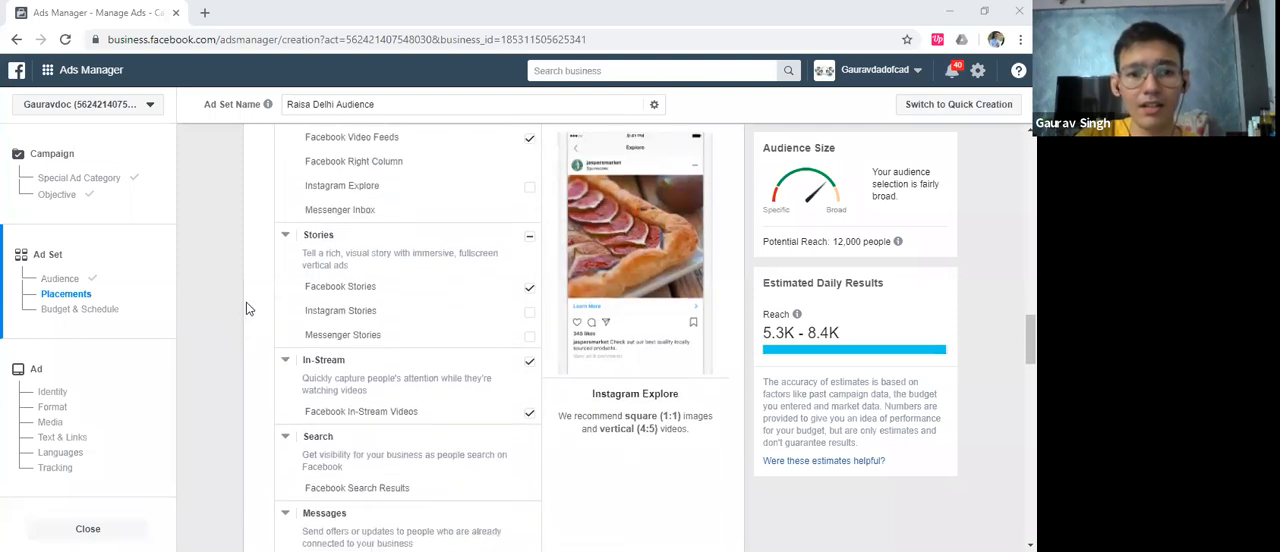
pyautogui.click(530, 293)
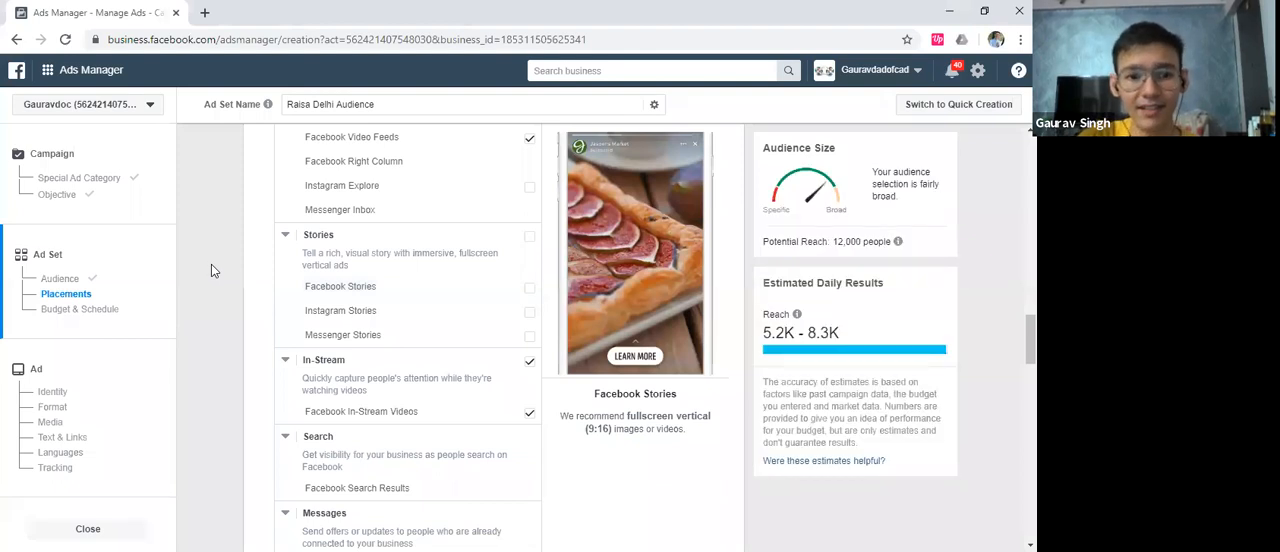
# Review the remaining placement groups, from In-Stream, Search and Messages to In-Article and Apps and Sites
pyautogui.scroll(-1, 211, 264)
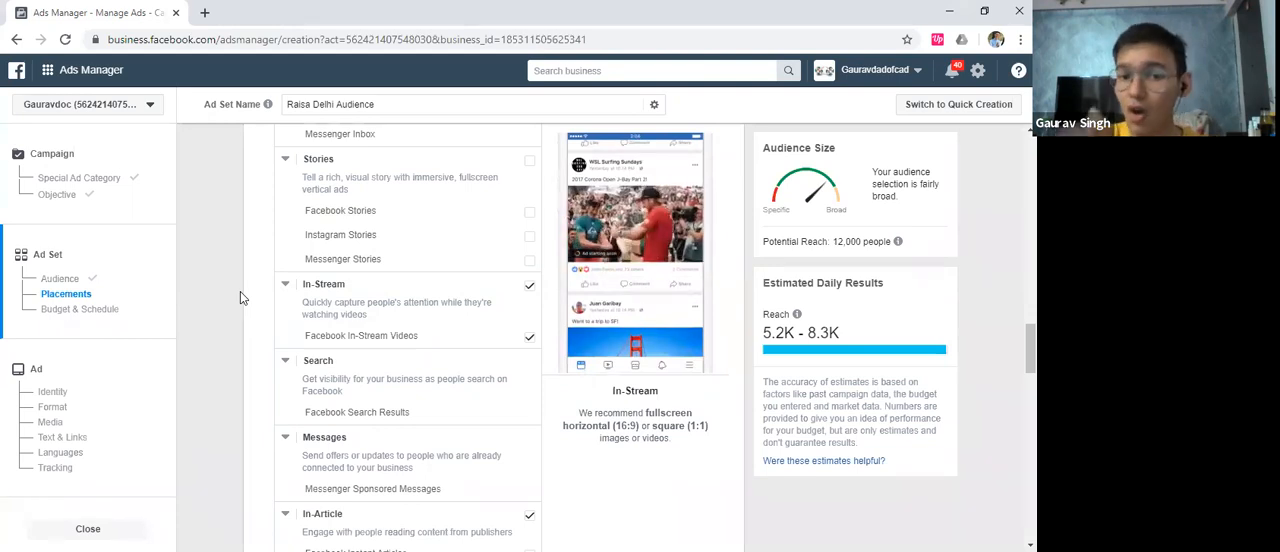
pyautogui.scroll(-1, 400, 300)
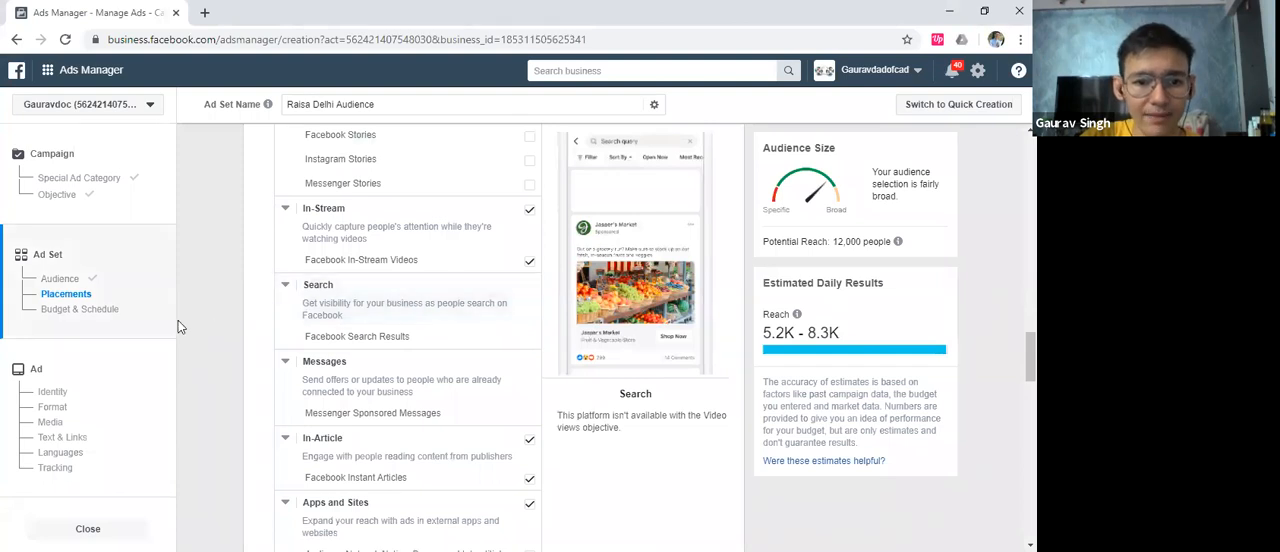
pyautogui.scroll(-1, 260, 307)
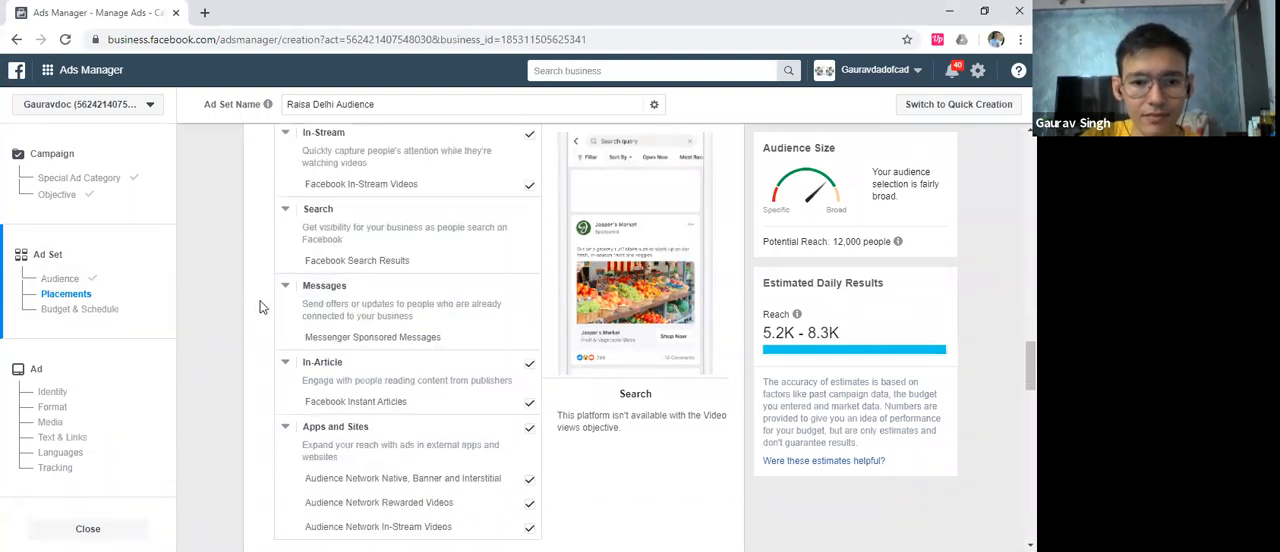
pyautogui.scroll(-1, 258, 307)
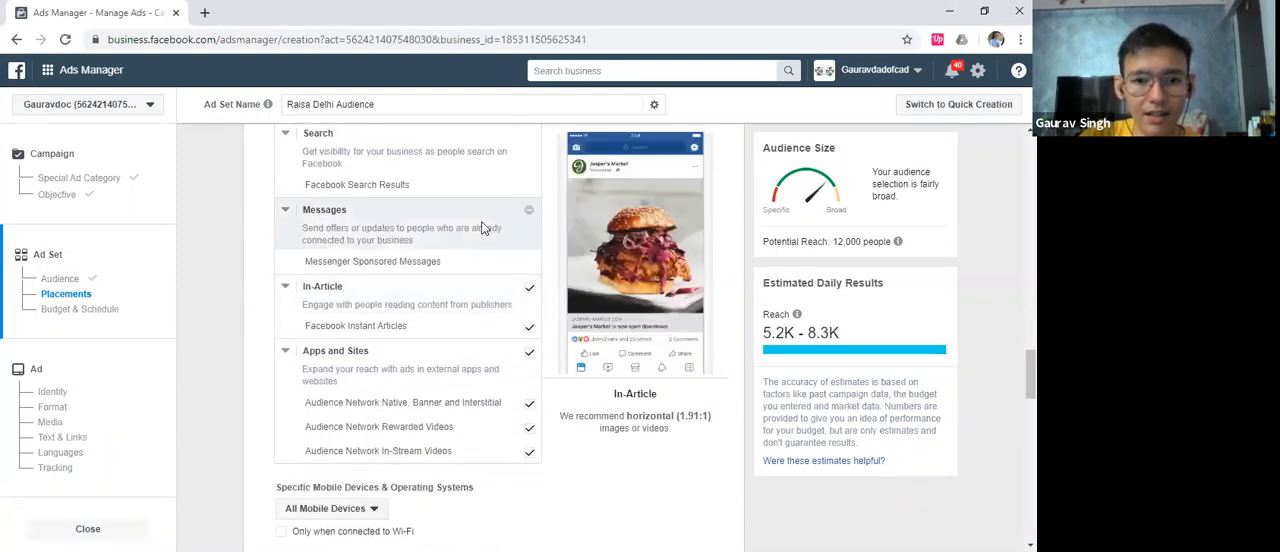
pyautogui.scroll(10, 240, 258)
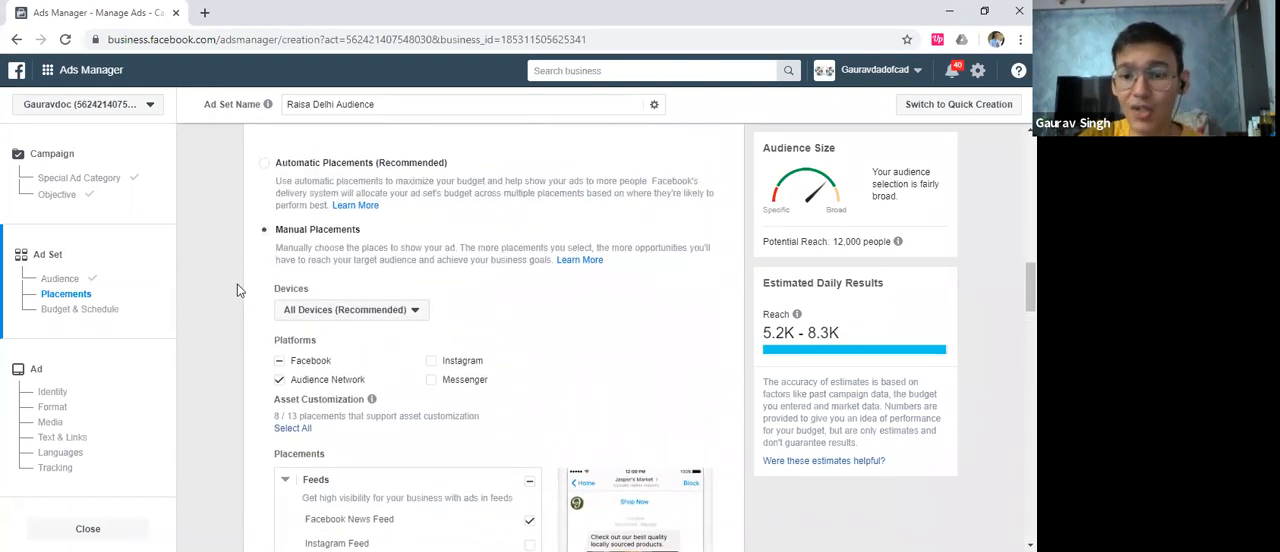
pyautogui.scroll(-5, 237, 284)
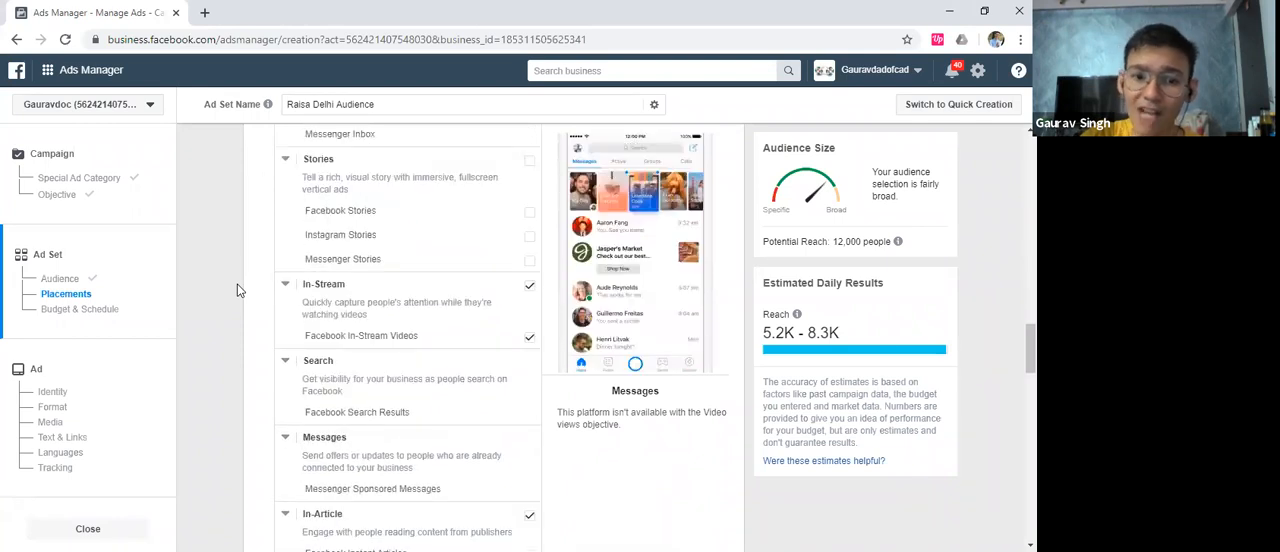
pyautogui.scroll(-1, 237, 284)
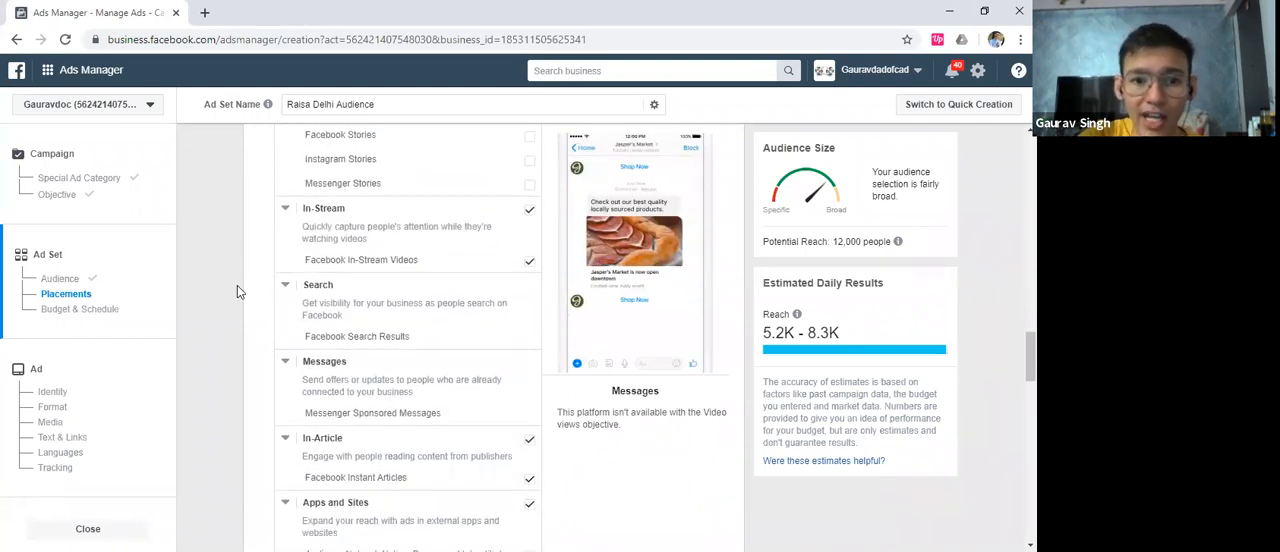
pyautogui.scroll(1, 237, 290)
pyautogui.scroll(2, 237, 291)
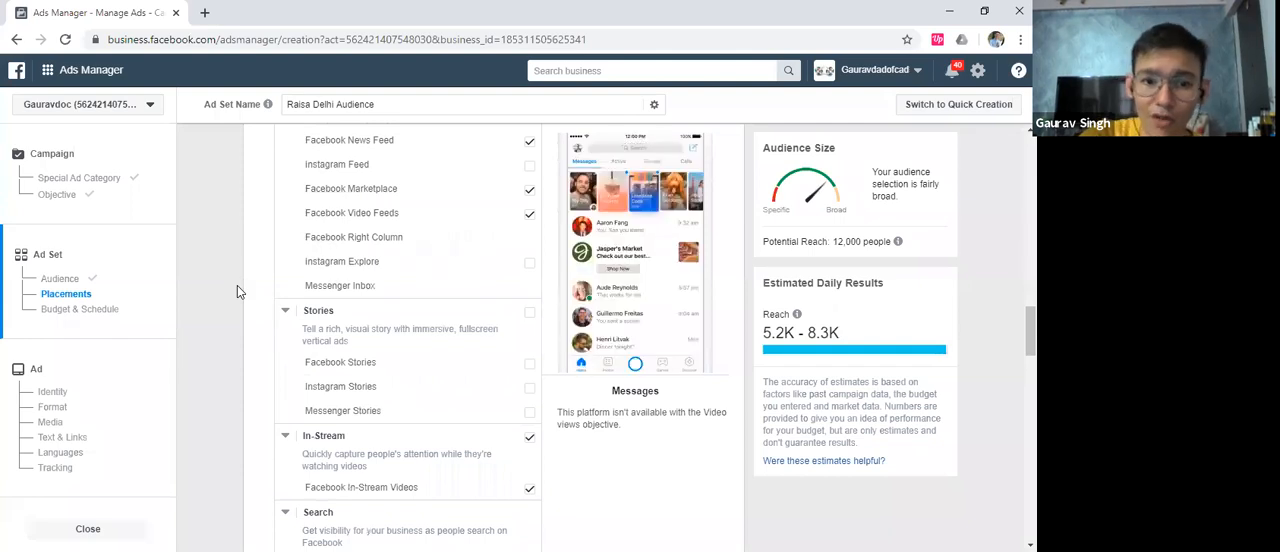
pyautogui.scroll(-5, 251, 275)
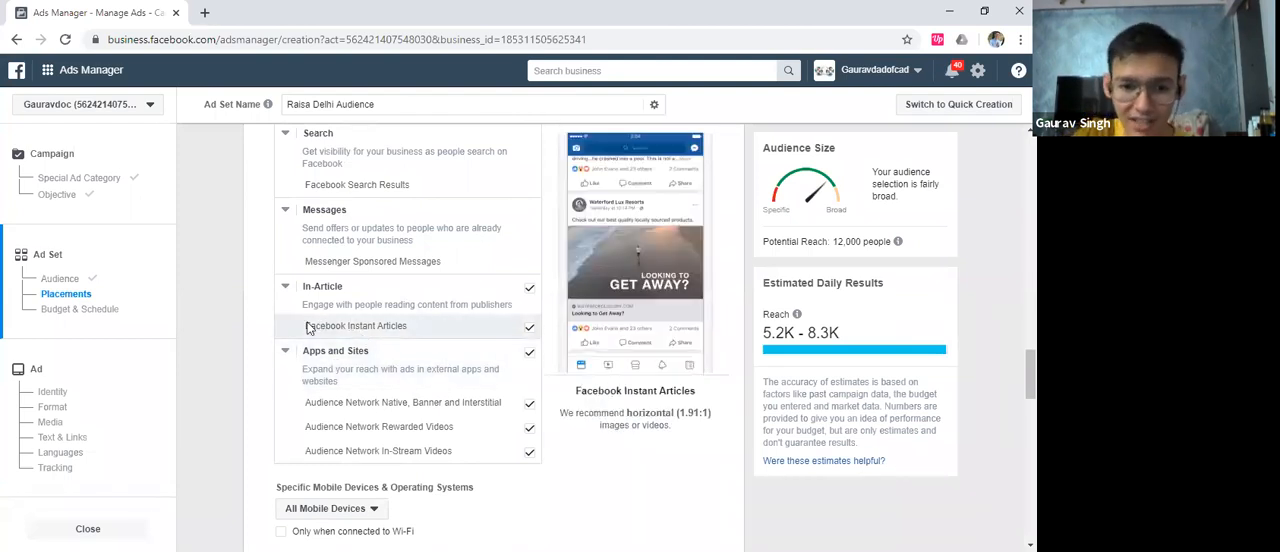
# Examine the ad set's content exclusion settings and the ad delivery optimization options under Budget & Schedule
pyautogui.scroll(-3, 310, 360)
pyautogui.scroll(-2, 230, 347)
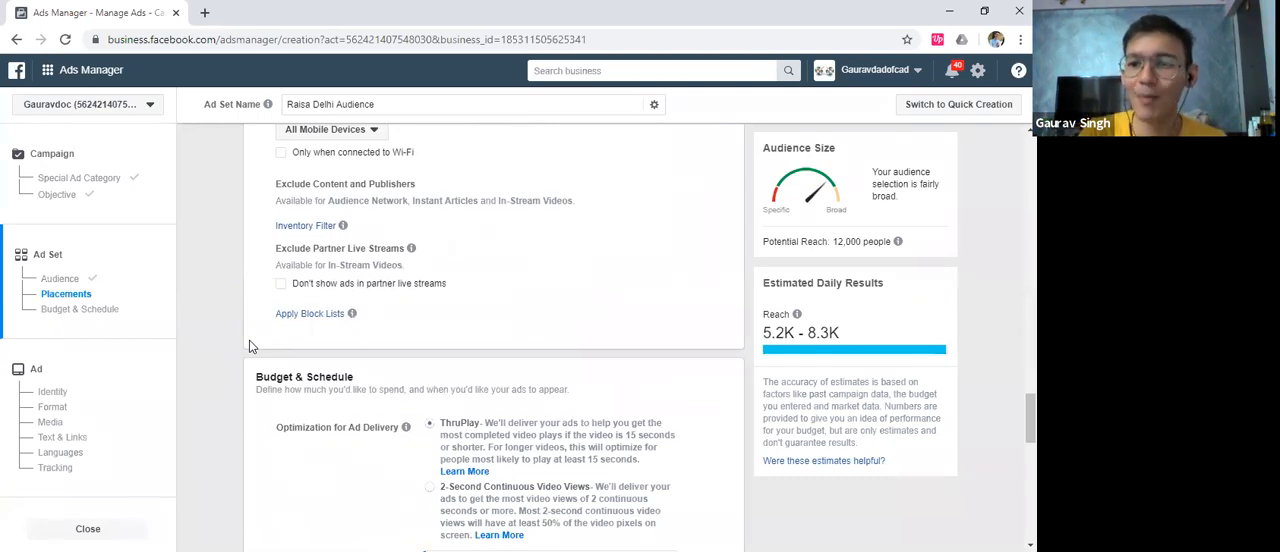
pyautogui.scroll(-1, 250, 342)
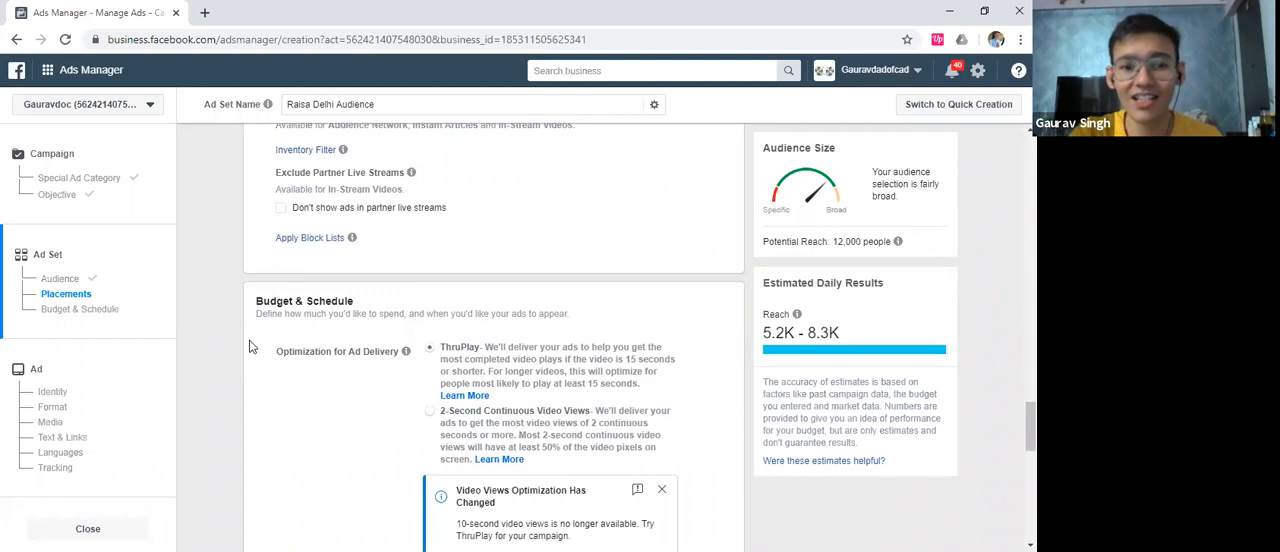
pyautogui.scroll(-1, 255, 342)
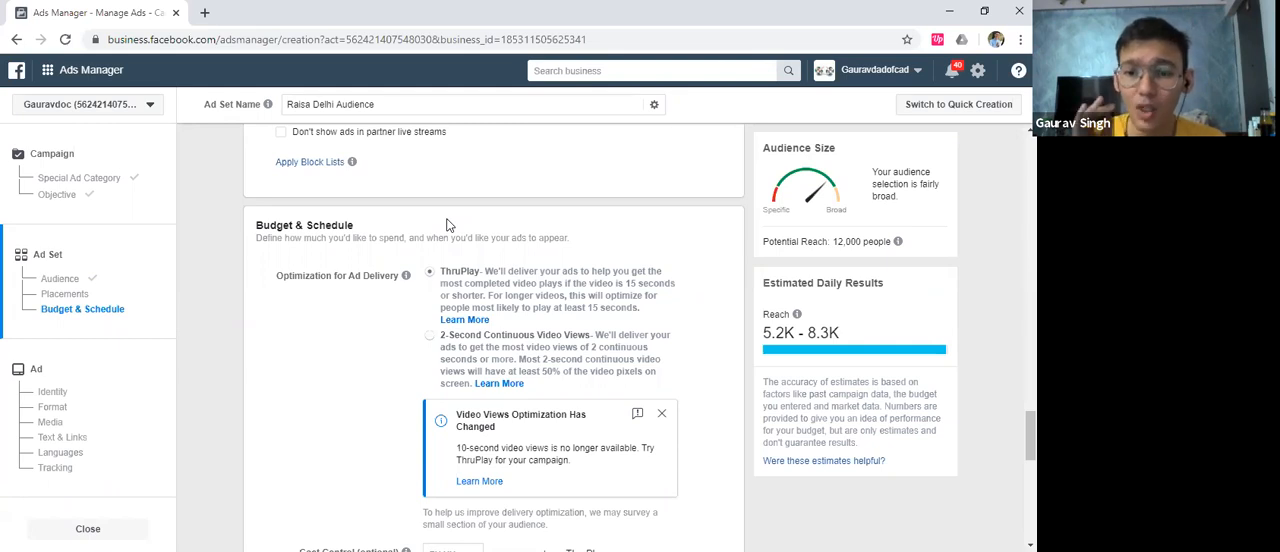
# Open YouTube in a new browser tab and search for "dad of cad"
pyautogui.click(203, 12)
pyautogui.write('you')
pyautogui.press('Return')
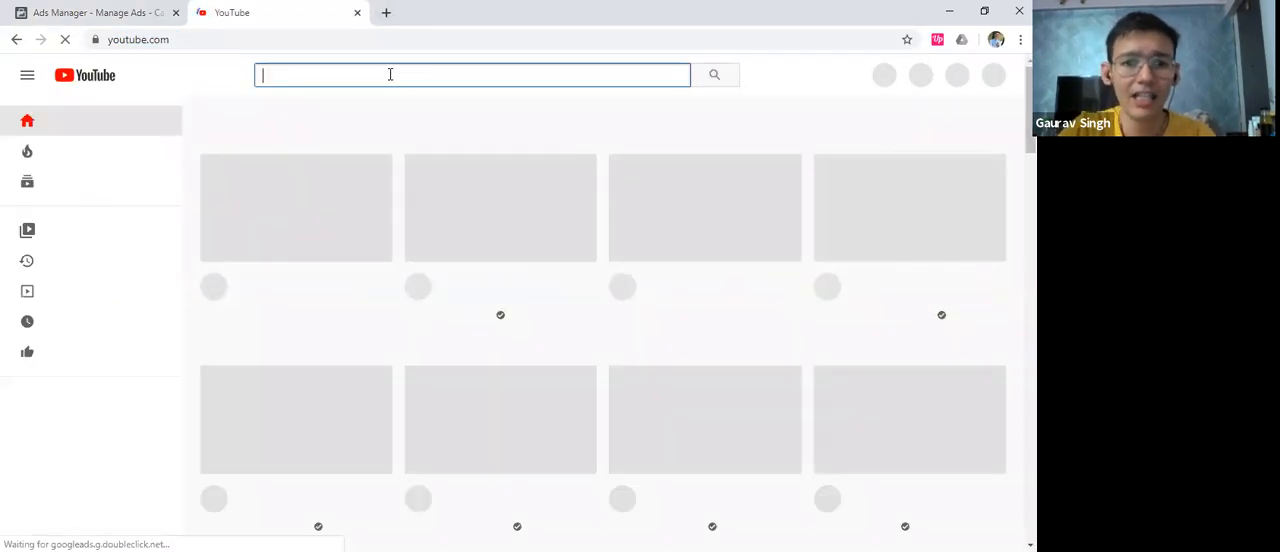
pyautogui.write('dad of cad')
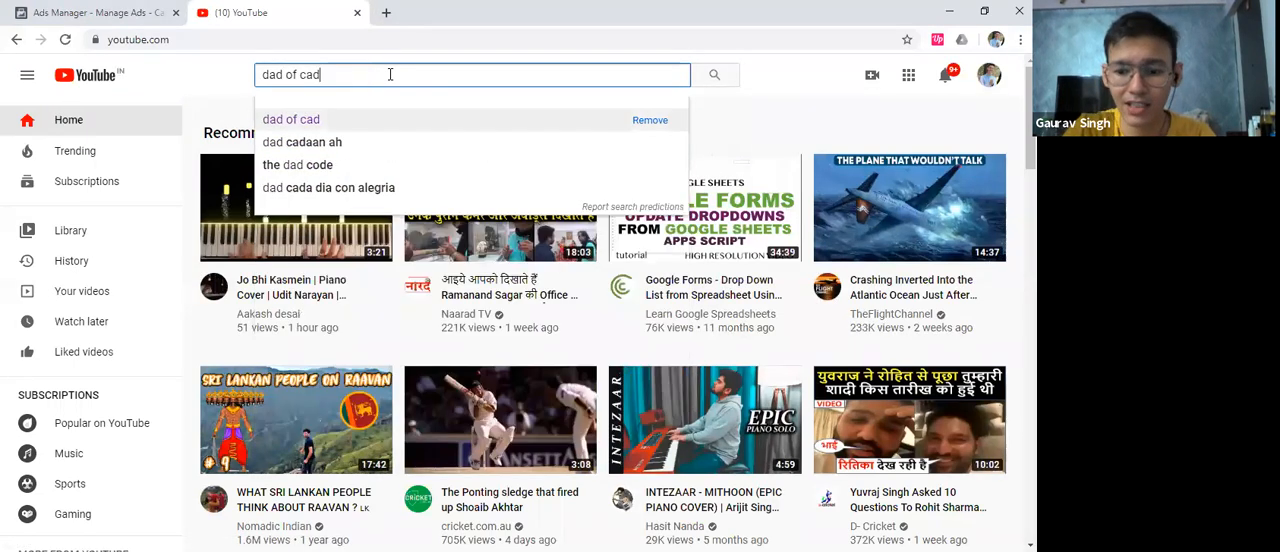
pyautogui.press('Return')
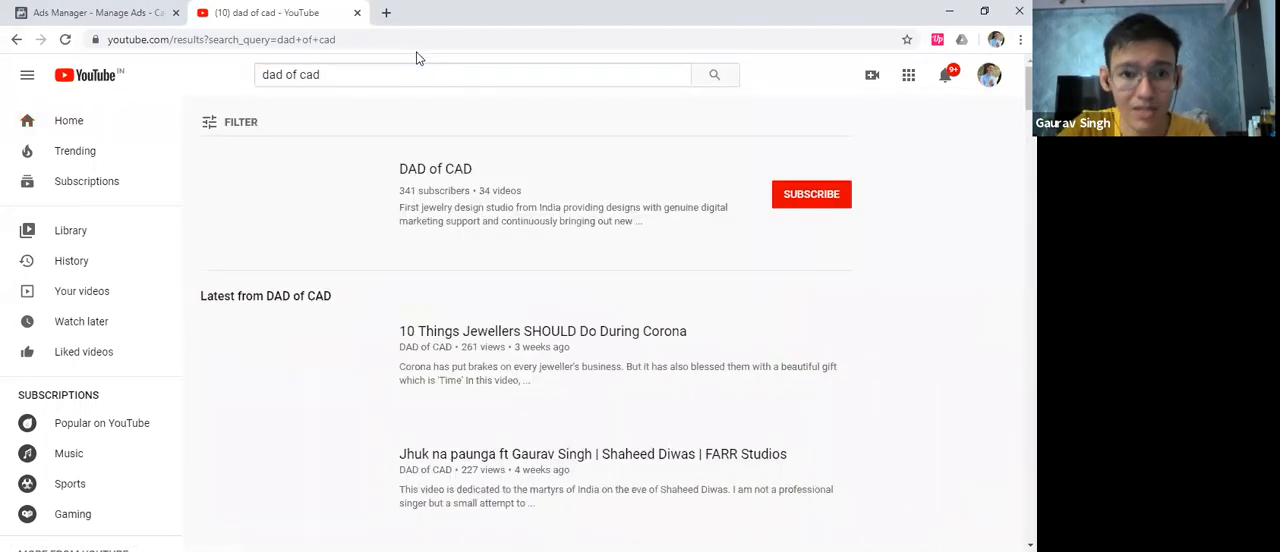
# Open the DAD of CAD channel from the search results and browse its list of uploaded videos
pyautogui.scroll(-8, 500, 230)
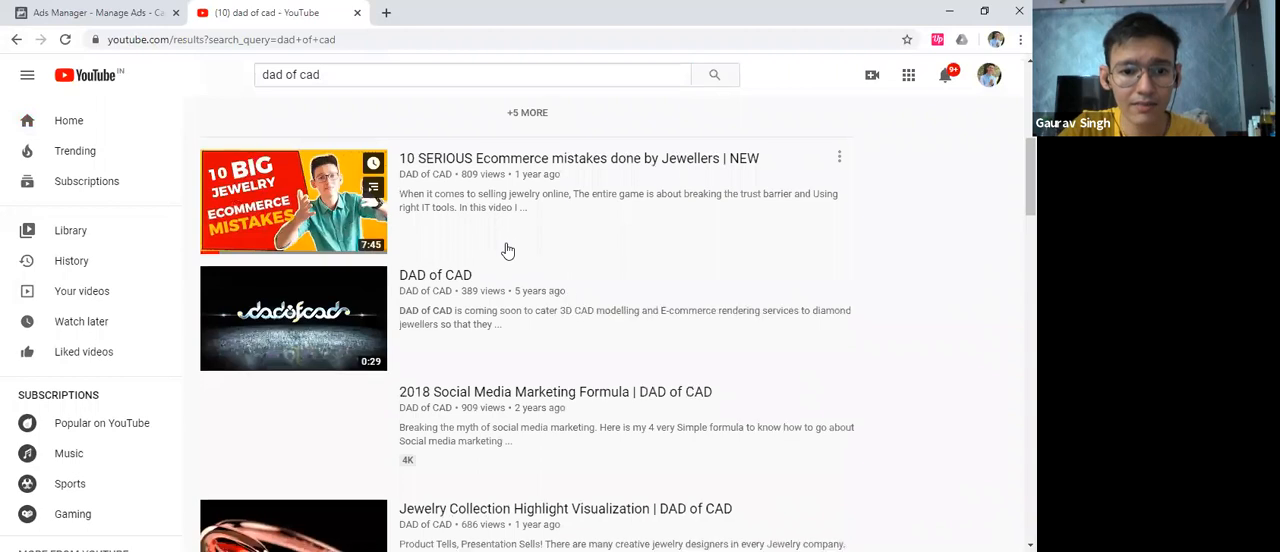
pyautogui.scroll(8, 490, 215)
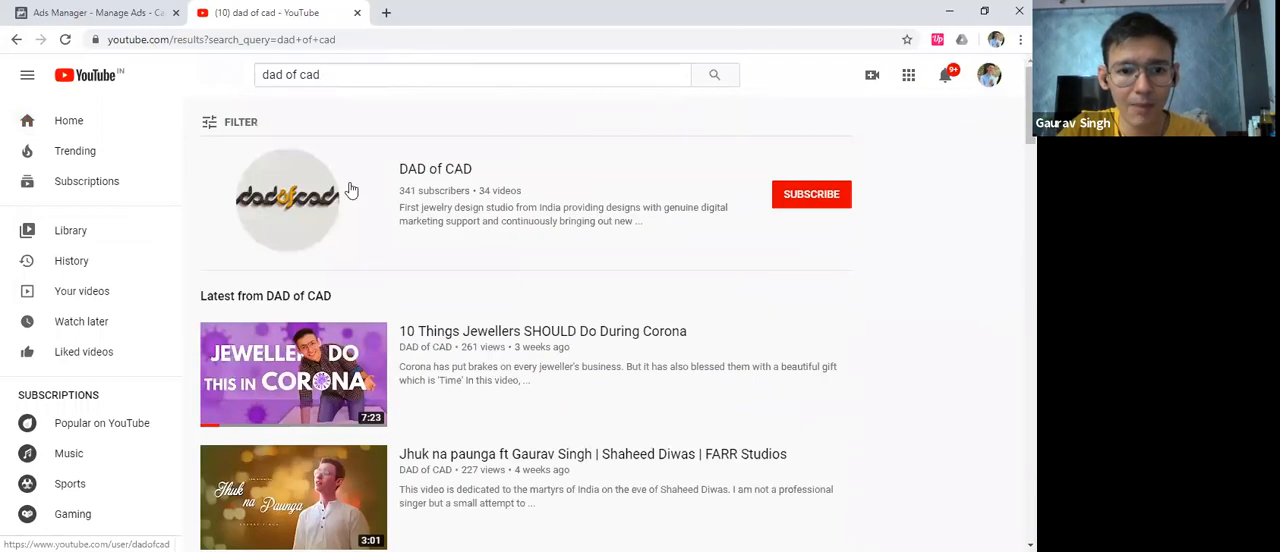
pyautogui.click(290, 192)
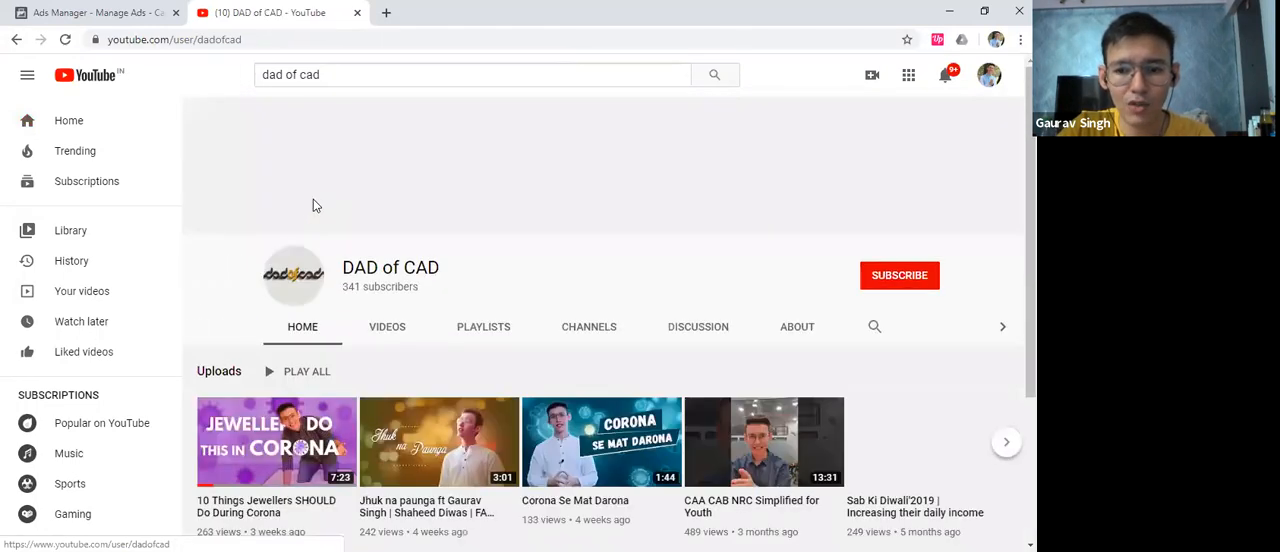
pyautogui.scroll(-1, 463, 297)
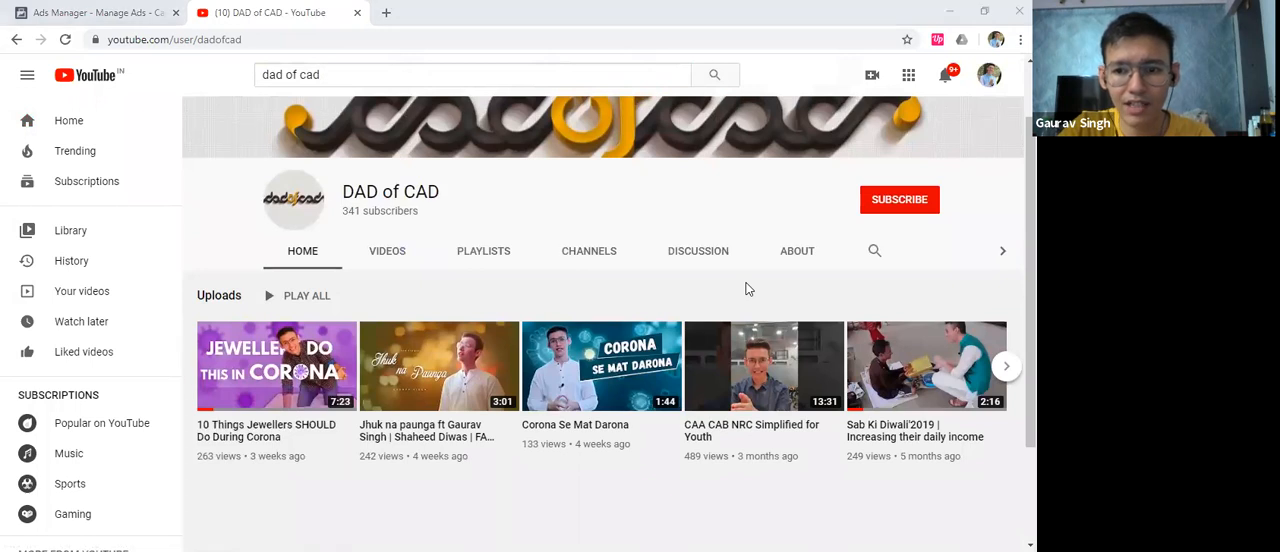
pyautogui.click(395, 253)
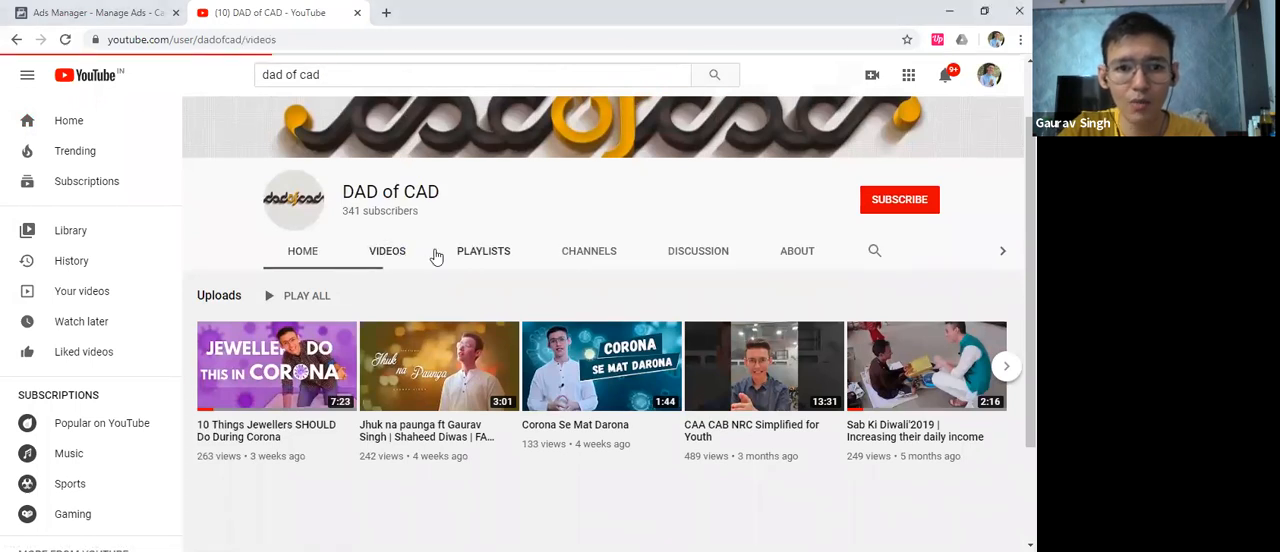
pyautogui.scroll(-3, 229, 365)
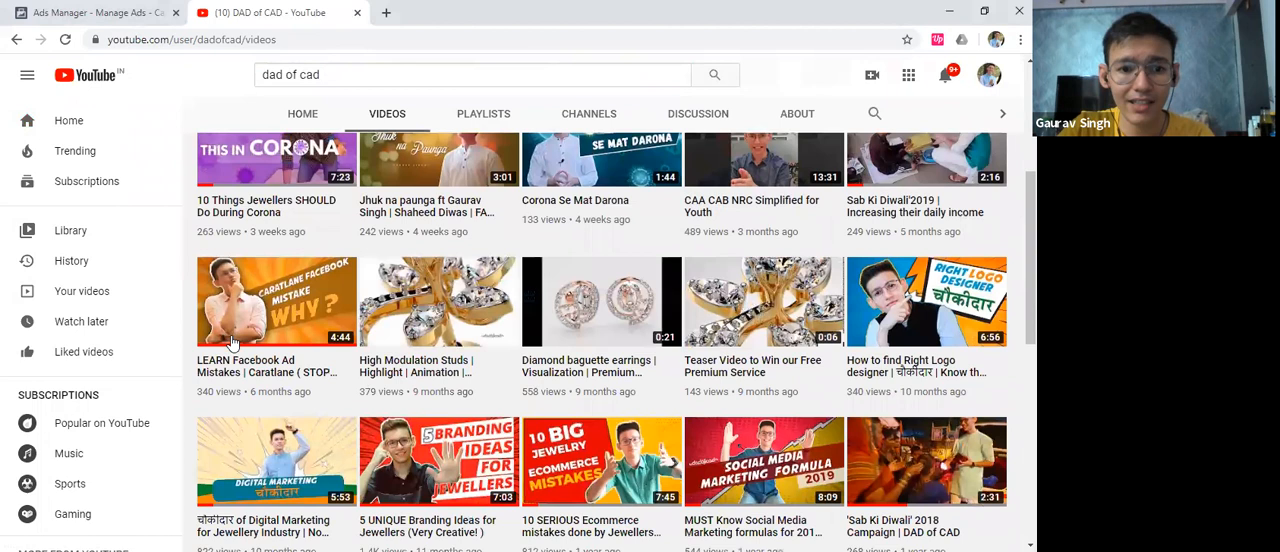
# Open the video "LEARN Facebook Ad Mistakes | Caratlane", pause it, and close YouTube to return to Ads Manager
pyautogui.click(229, 365)
pyautogui.click(250, 40)
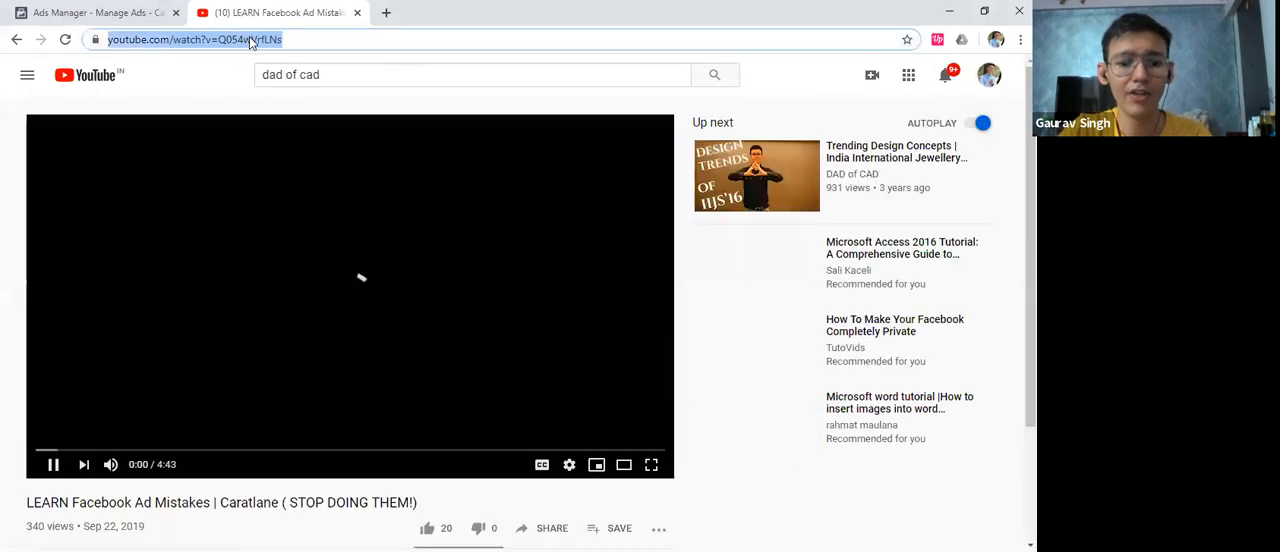
pyautogui.click(53, 462)
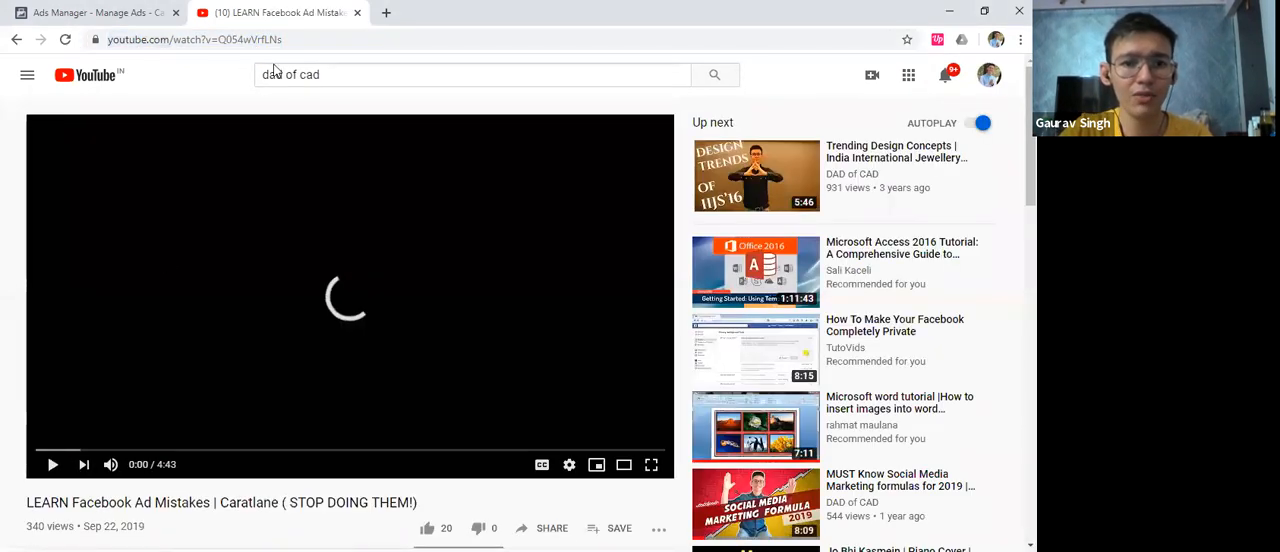
pyautogui.click(357, 12)
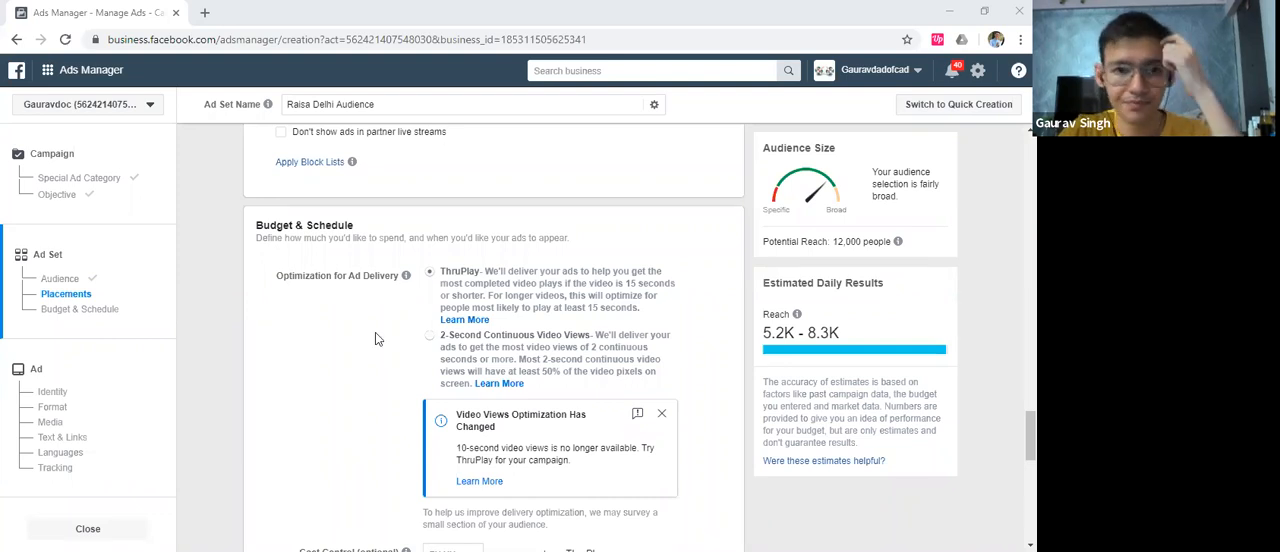
# Review the ad set's cost control, bid strategy, and budget and schedule settings
pyautogui.scroll(-1, 311, 331)
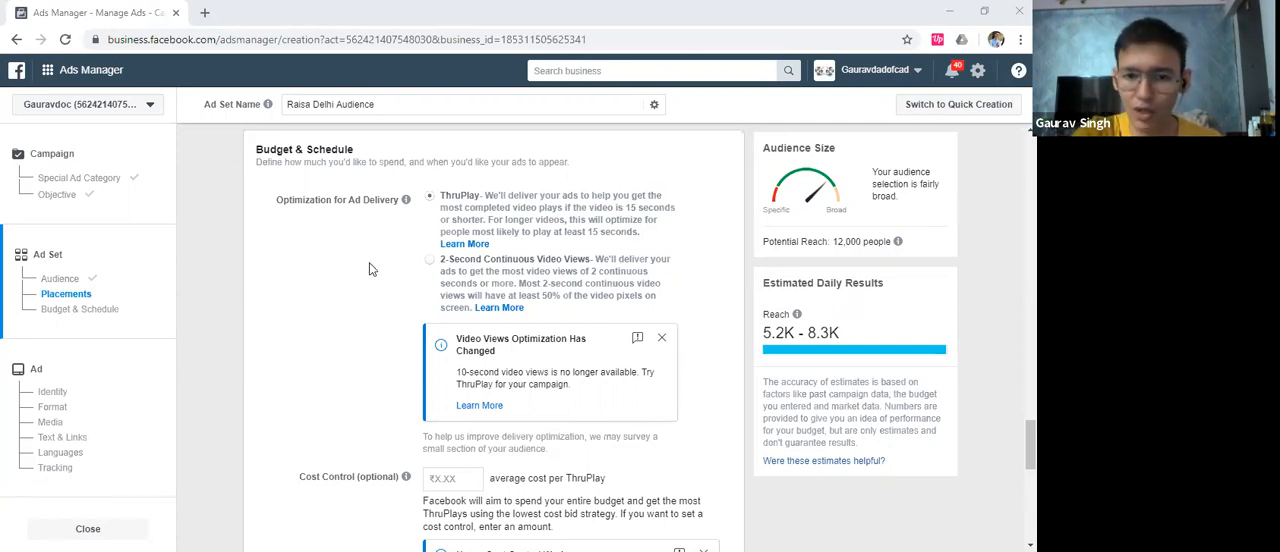
pyautogui.scroll(-3, 385, 278)
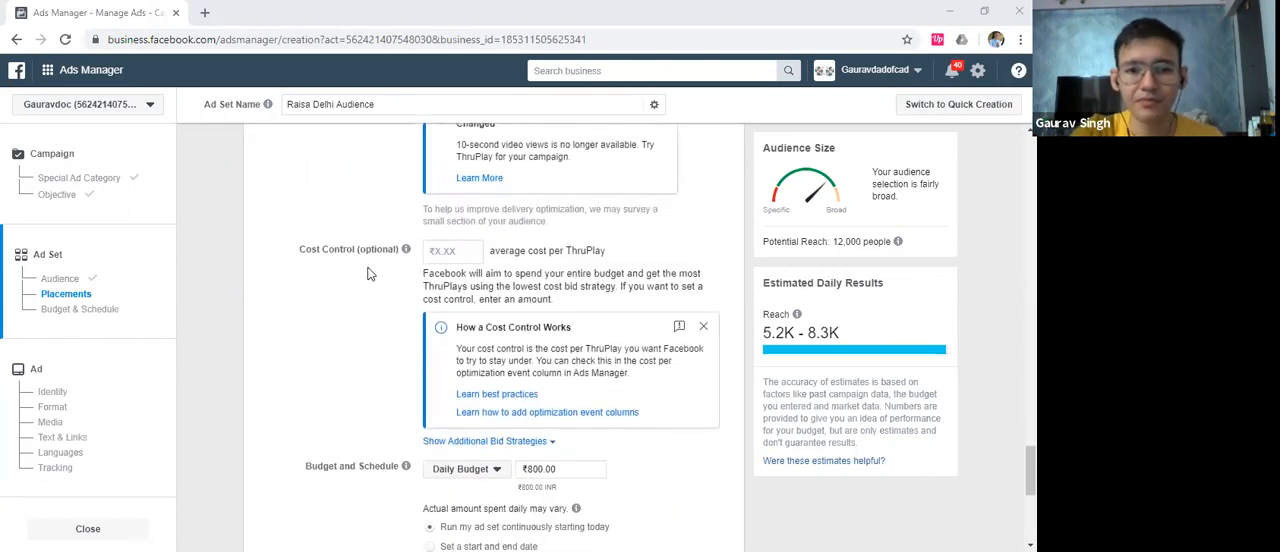
pyautogui.moveTo(406, 252)
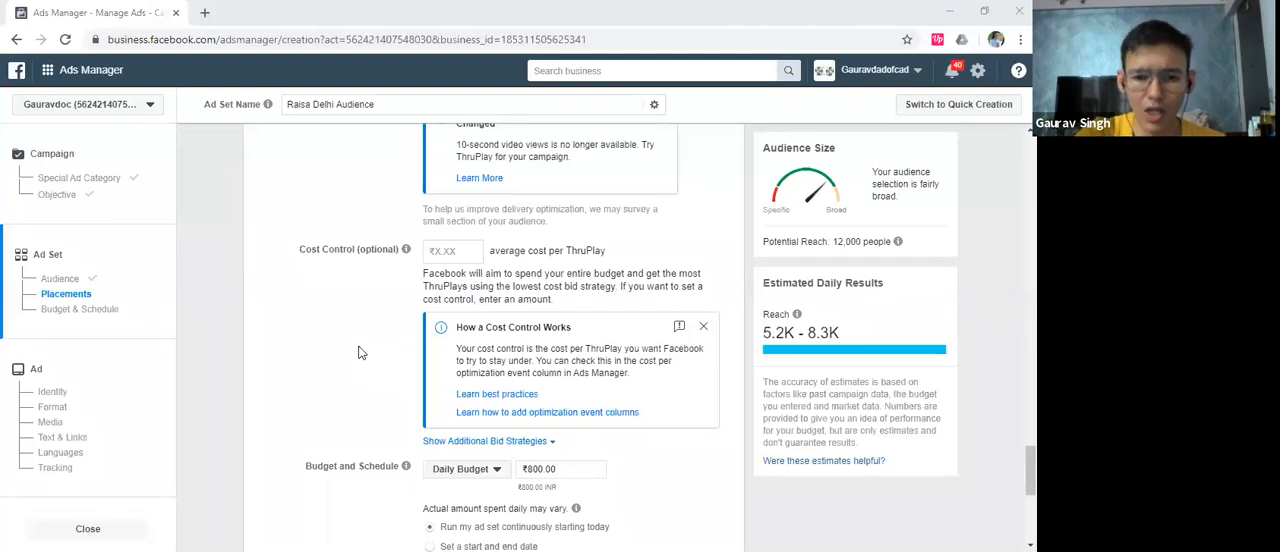
pyautogui.scroll(-2, 360, 352)
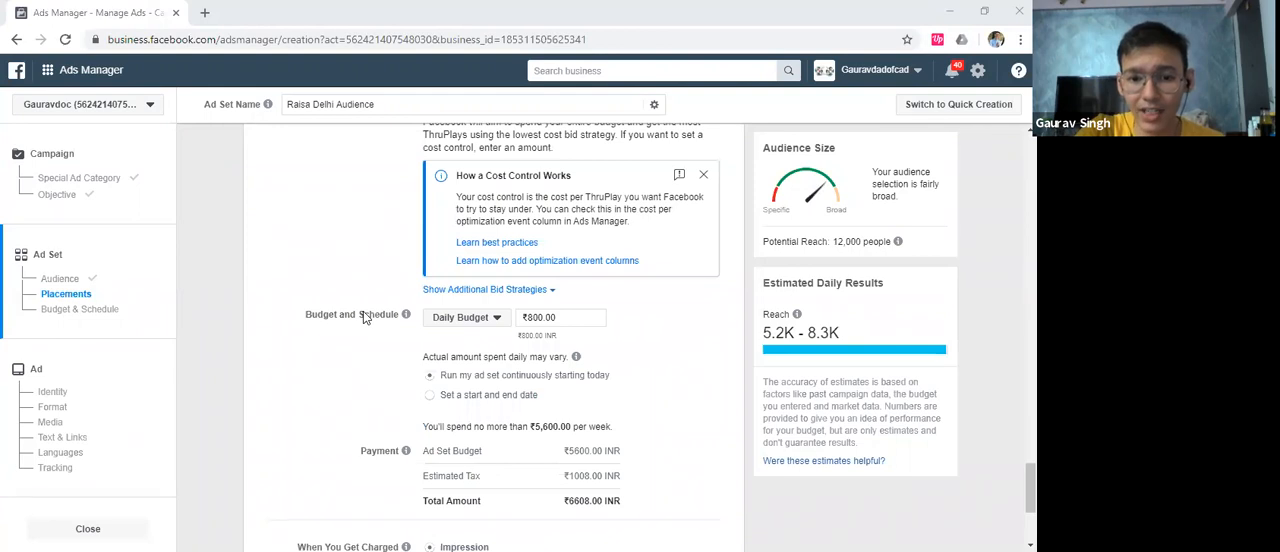
# Set the ad set's budget to a daily budget of ₹1,000
pyautogui.click(487, 320)
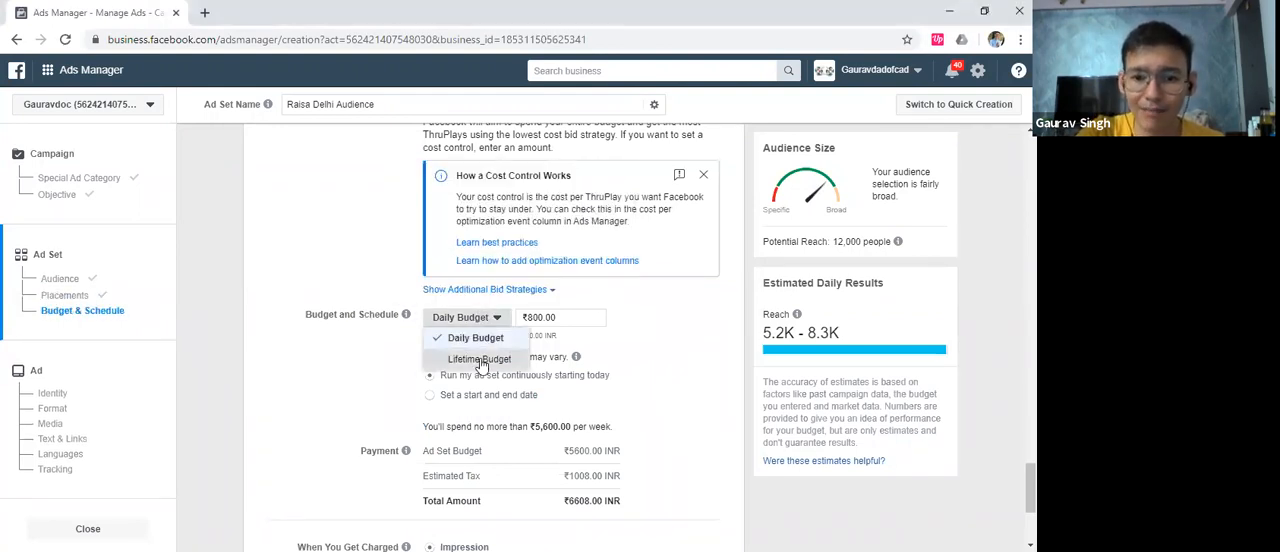
pyautogui.click(480, 360)
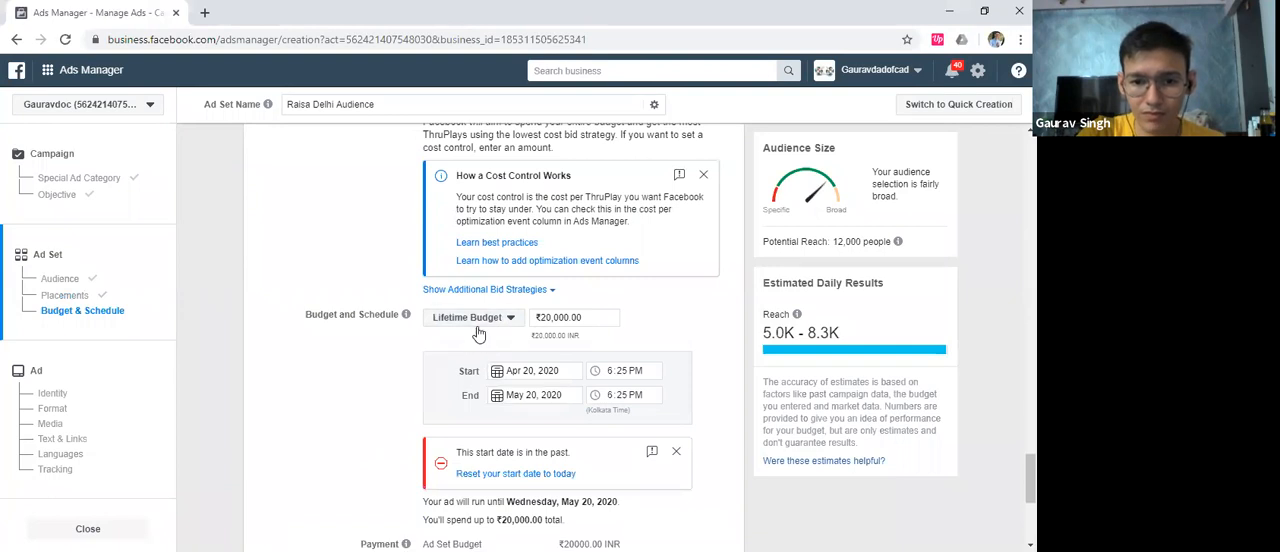
pyautogui.click(478, 320)
pyautogui.click(474, 337)
pyautogui.click(558, 317)
pyautogui.hotkey('ctrl', 'a')
pyautogui.write('1000')
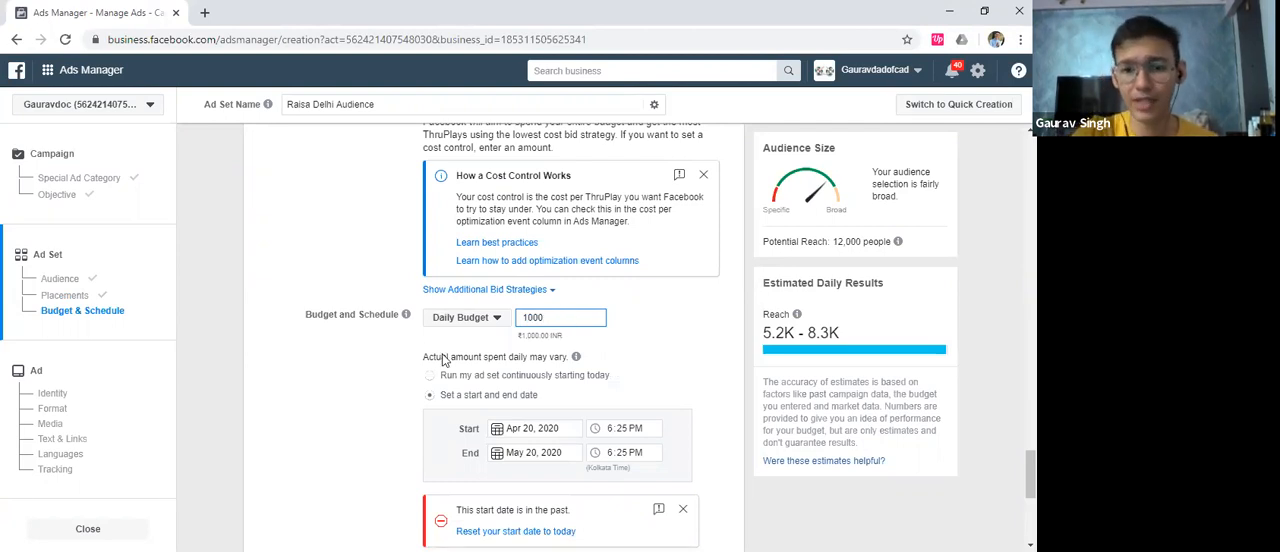
pyautogui.click(342, 400)
# Set the ad set's schedule to start Apr 20, 2020 at 6:50 PM and end on Apr 27, 2020
pyautogui.scroll(-1, 345, 392)
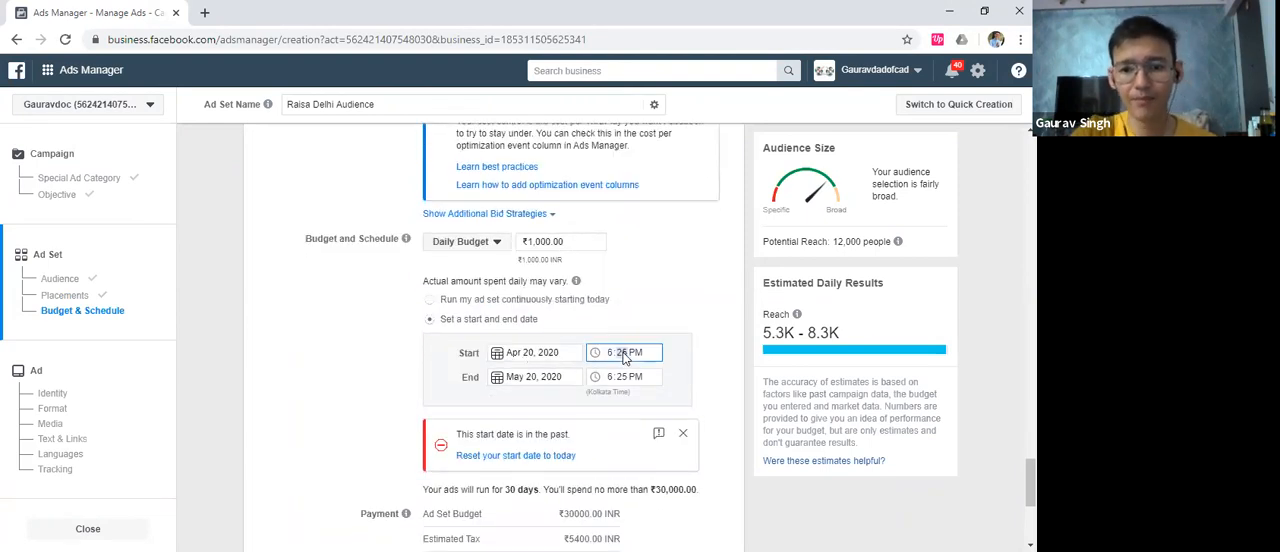
pyautogui.write('50')
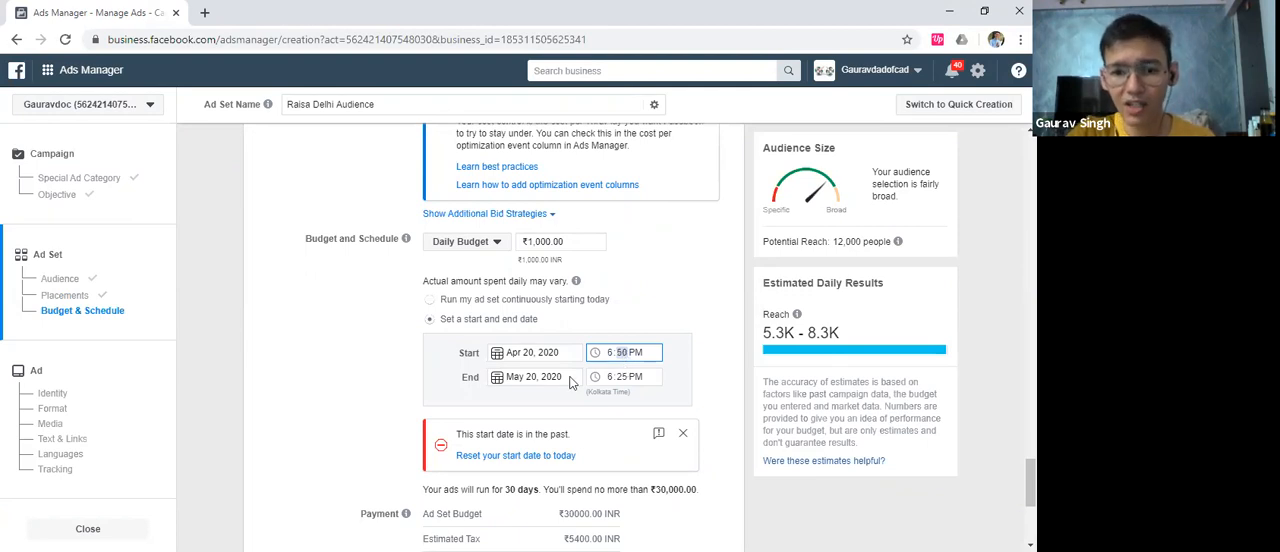
pyautogui.click(502, 385)
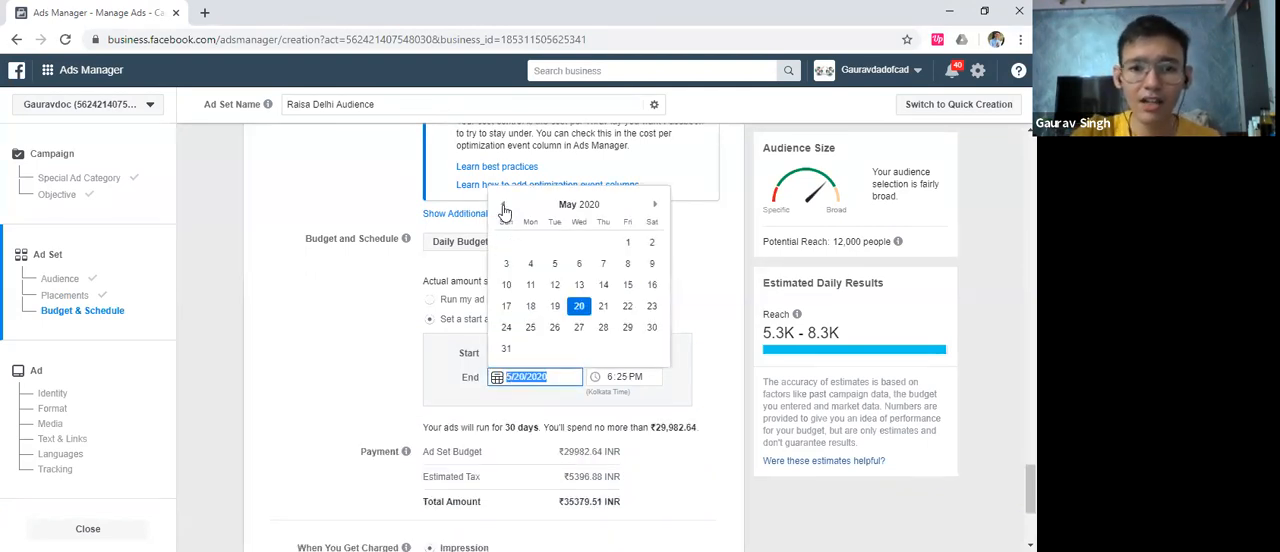
pyautogui.click(503, 204)
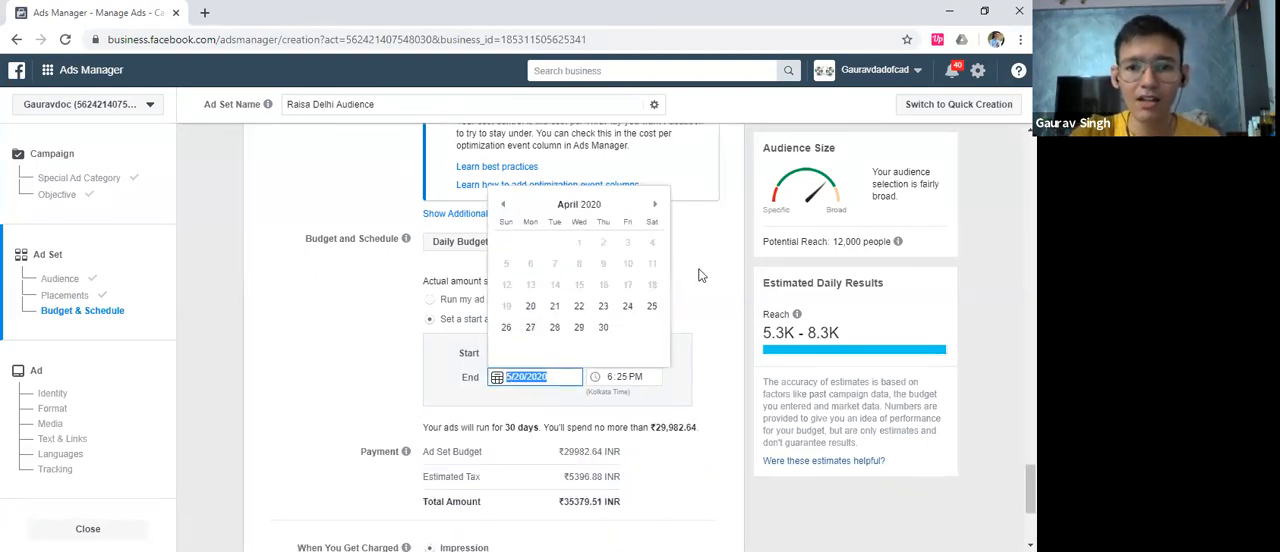
pyautogui.click(530, 327)
pyautogui.click(432, 388)
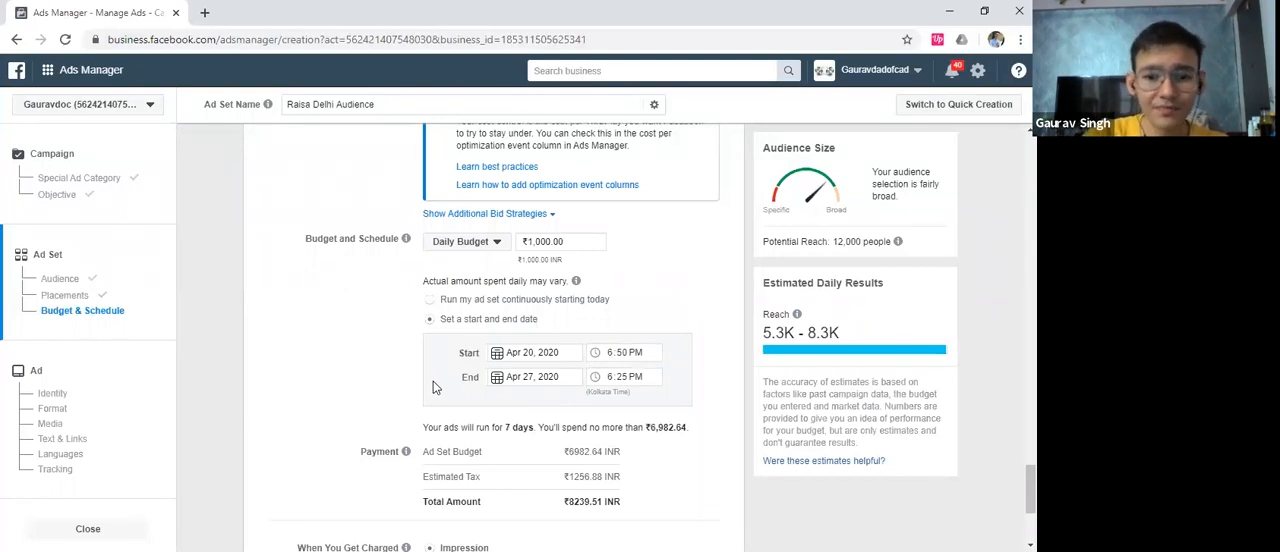
# Review the payment summary and set the charging option to ThruPlay
pyautogui.scroll(-1, 432, 386)
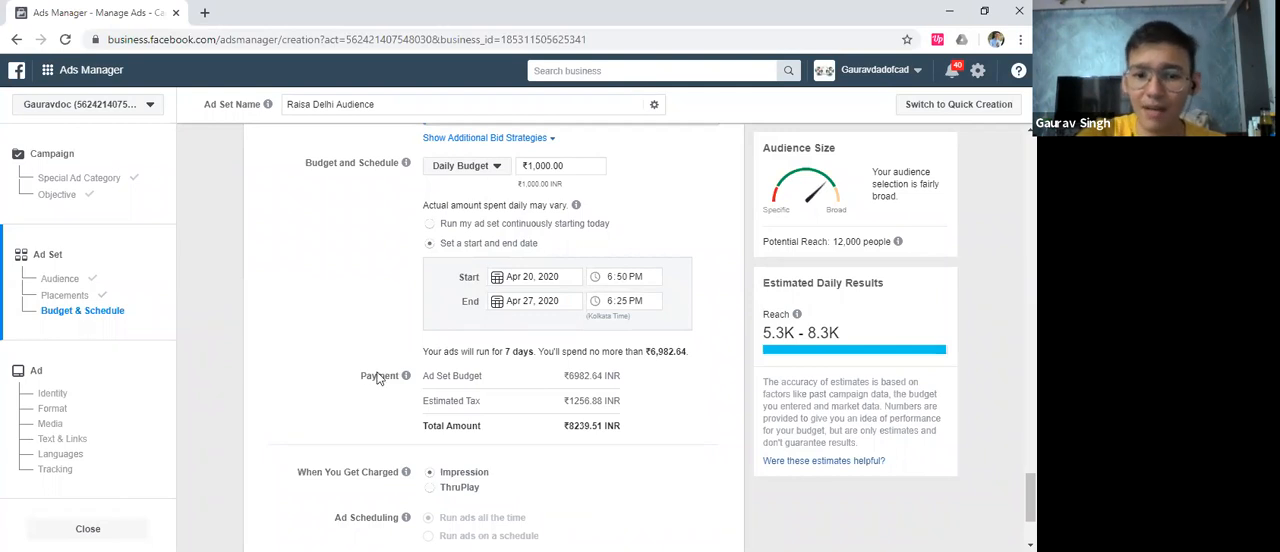
pyautogui.scroll(1, 390, 360)
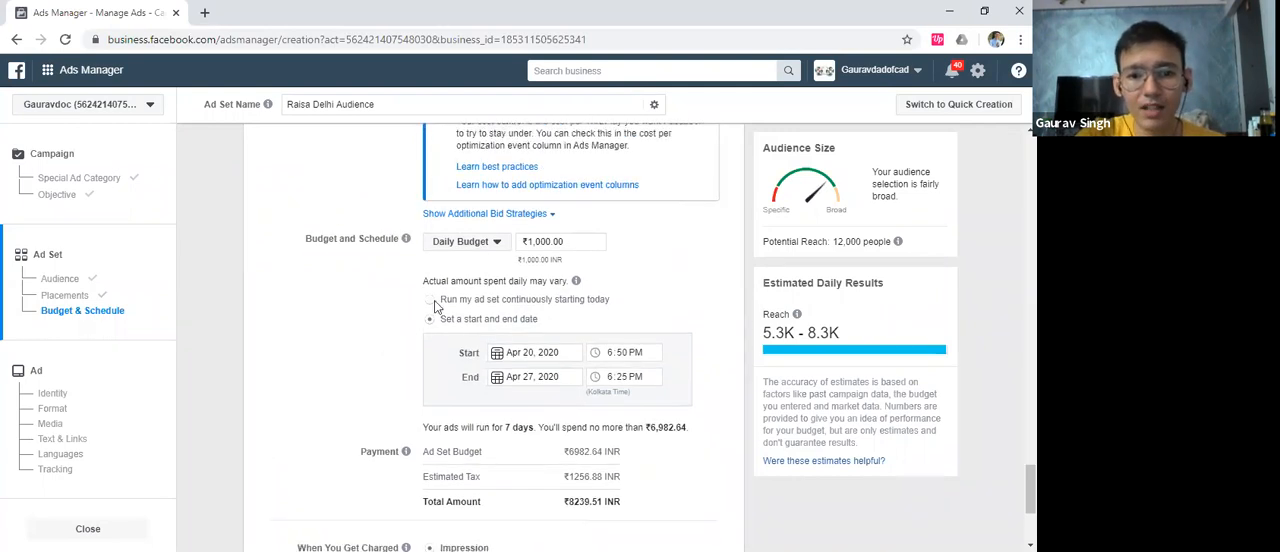
pyautogui.scroll(-1, 388, 300)
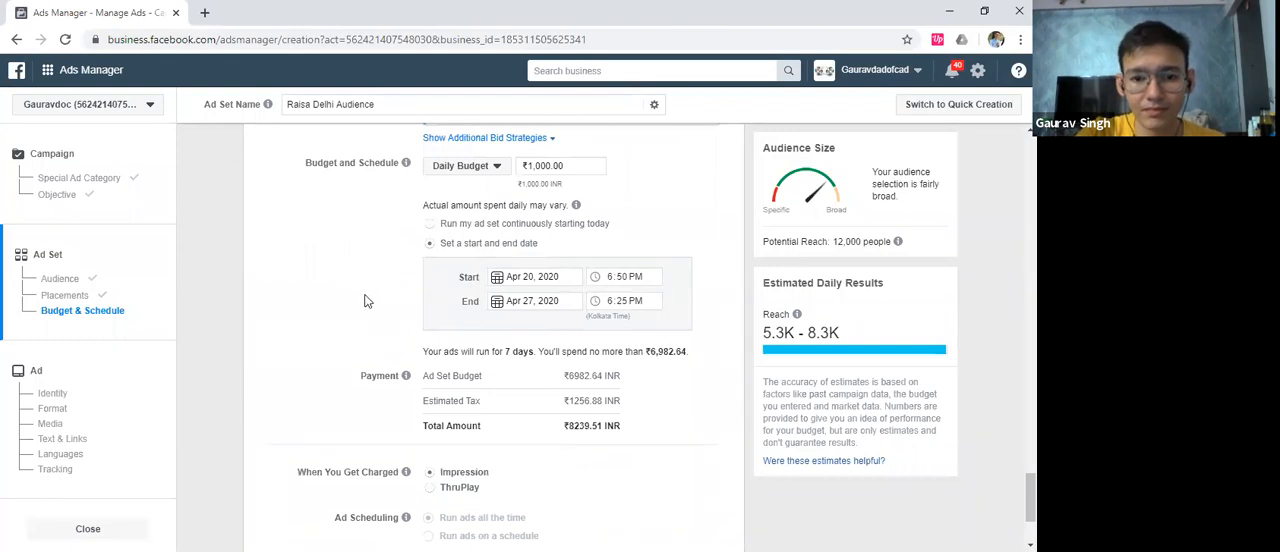
pyautogui.scroll(-2, 370, 300)
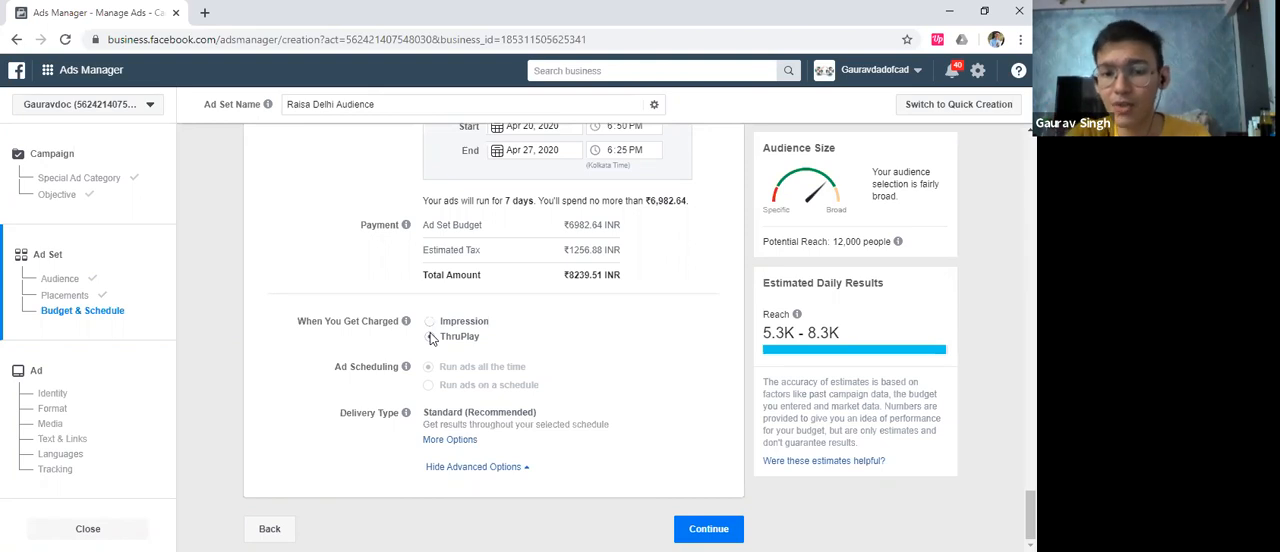
pyautogui.click(431, 339)
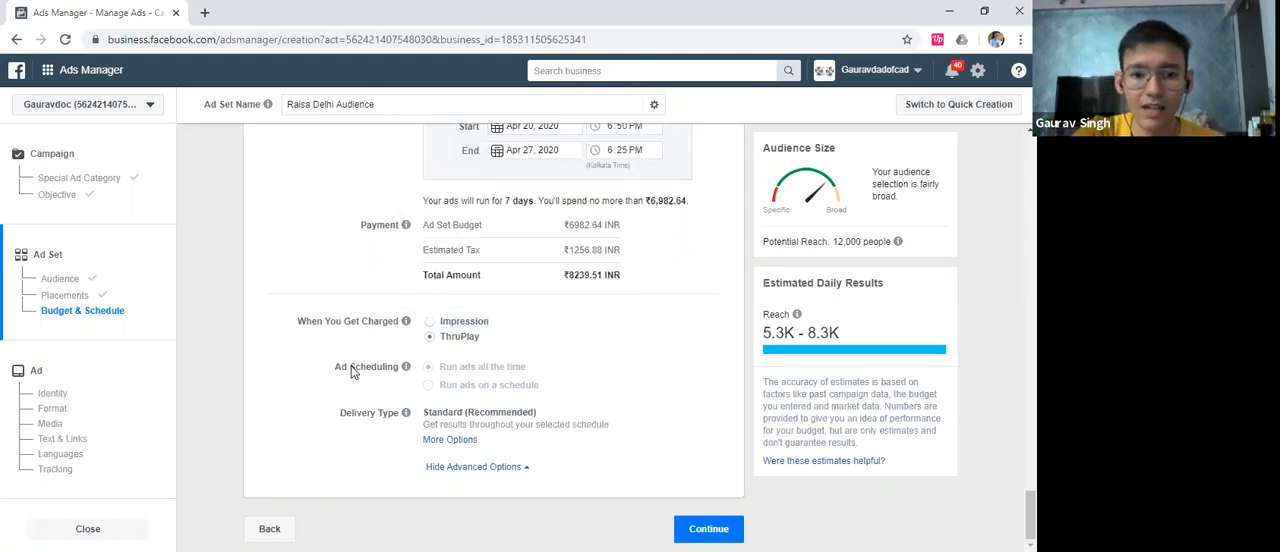
# Switch the ad set to a lifetime budget of ₹7,000
pyautogui.moveTo(405, 368)
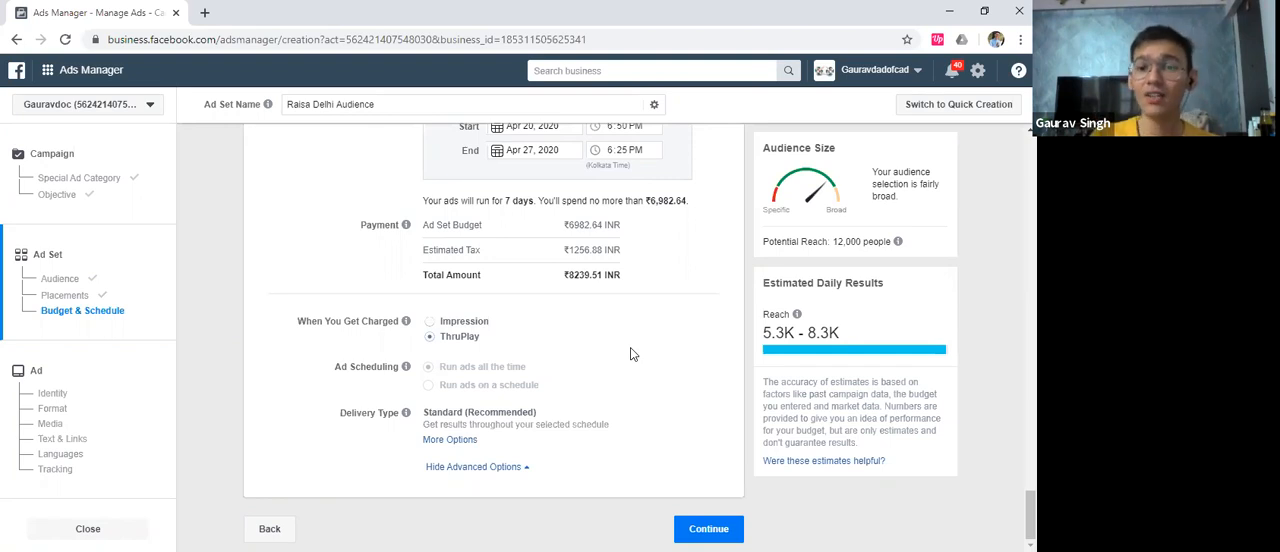
pyautogui.scroll(3, 635, 352)
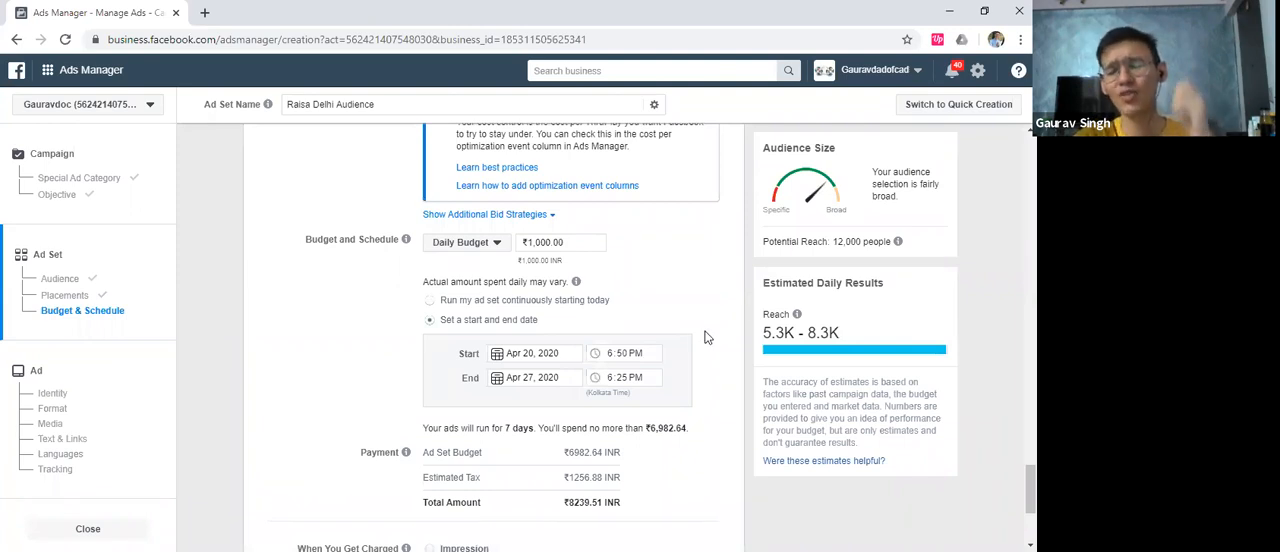
pyautogui.scroll(-2, 702, 352)
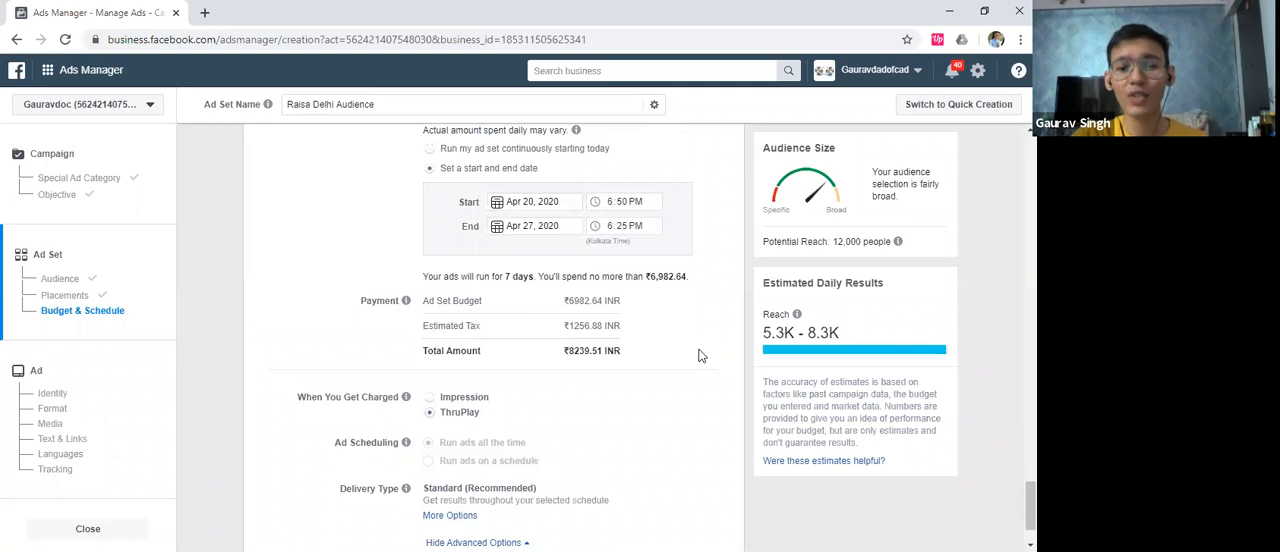
pyautogui.scroll(2, 702, 356)
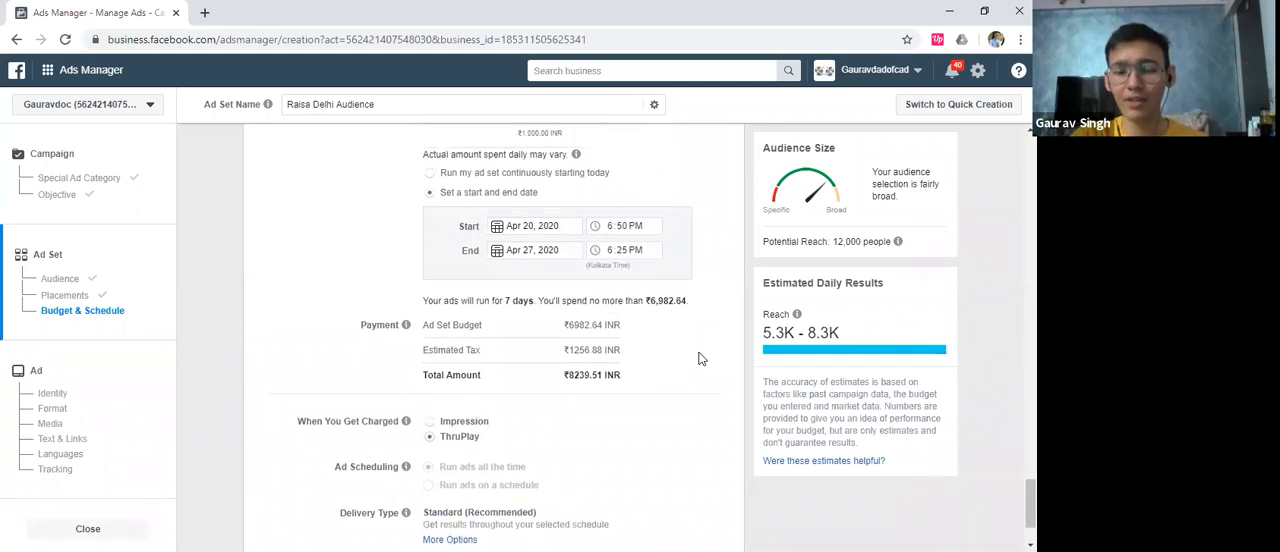
pyautogui.click(488, 244)
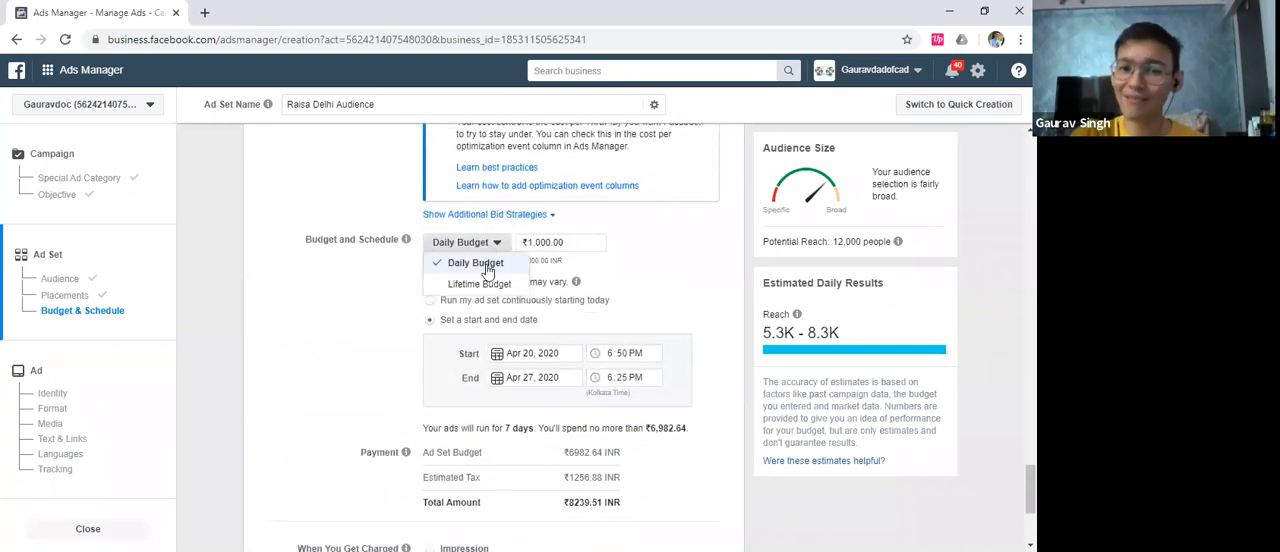
pyautogui.click(481, 288)
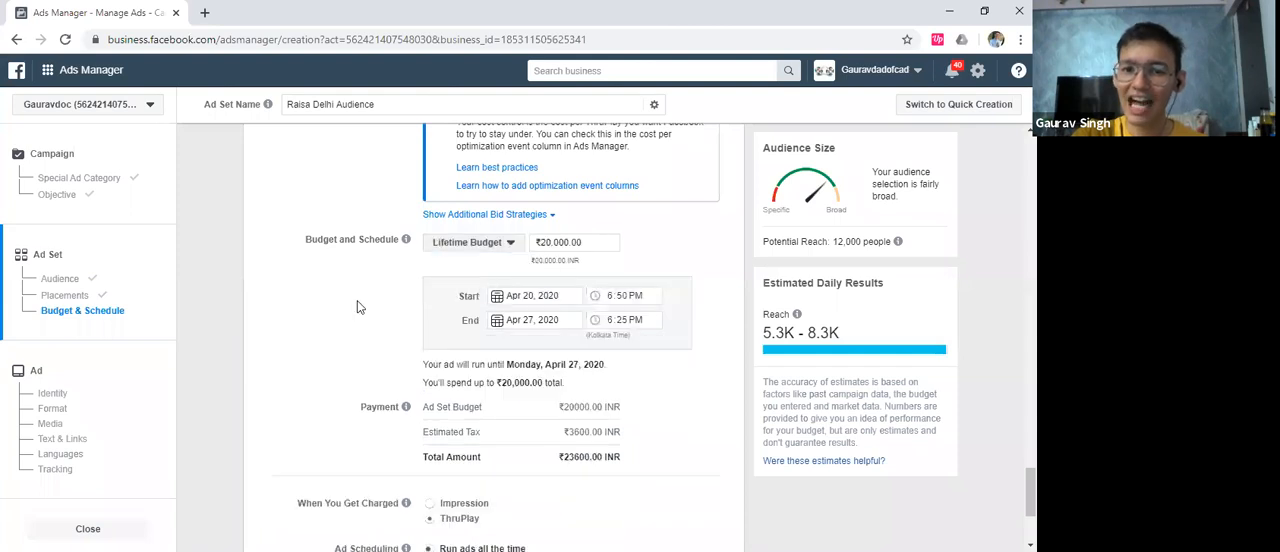
pyautogui.click(537, 246)
pyautogui.moveTo(586, 242); pyautogui.dragTo(530, 250)
pyautogui.write('7000')
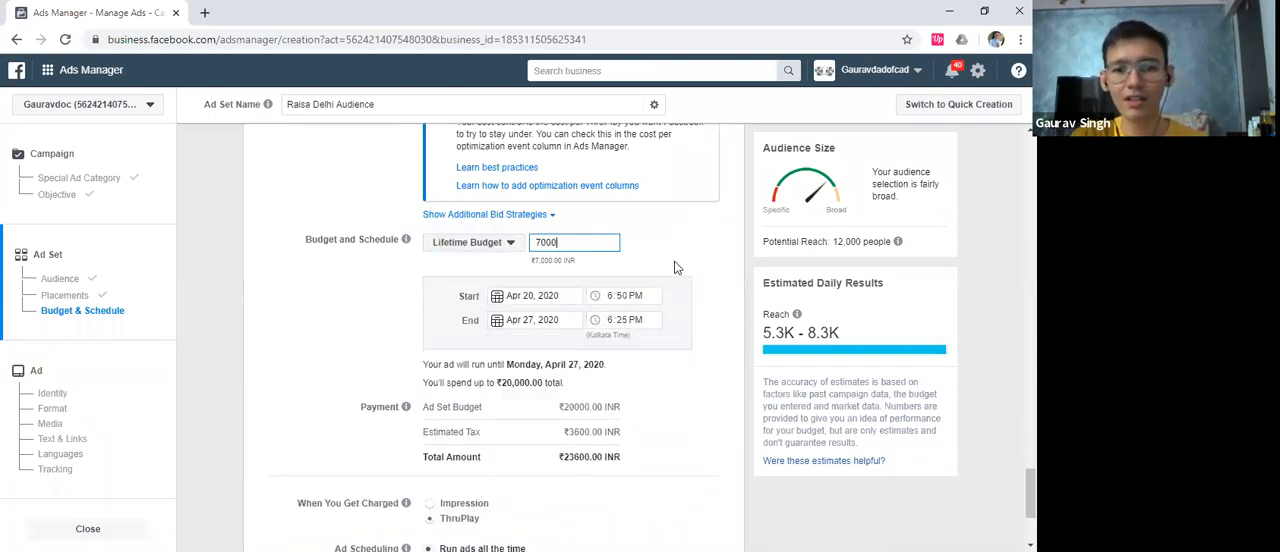
pyautogui.click(683, 260)
# Schedule ads for every day from 9am to midnight plus the 12am hour, and continue to the ad setup
pyautogui.scroll(-2, 684, 262)
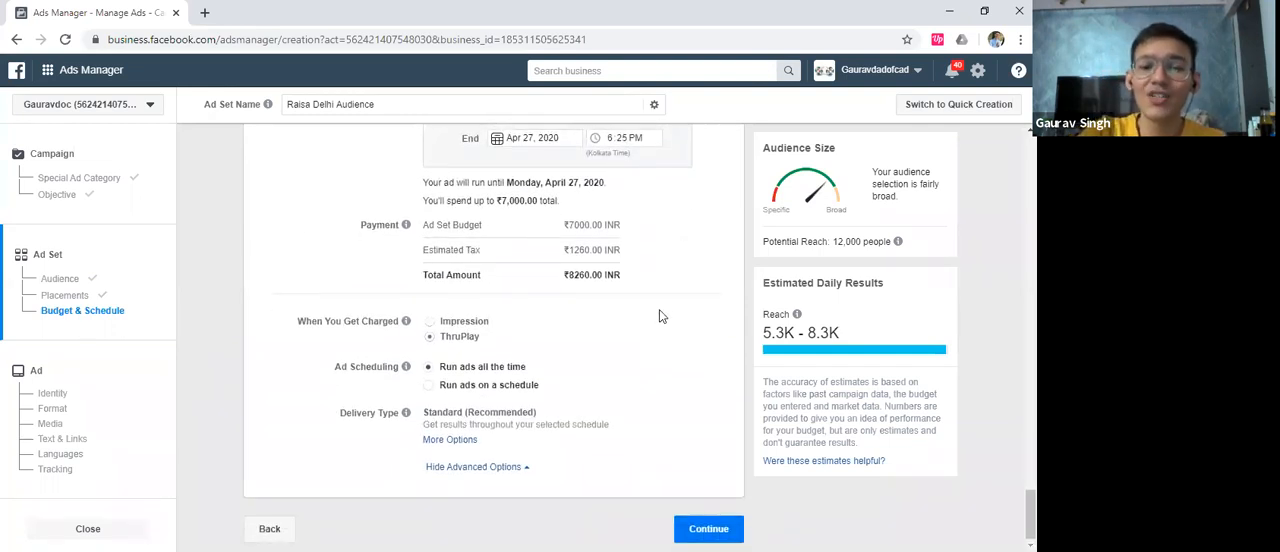
pyautogui.click(430, 386)
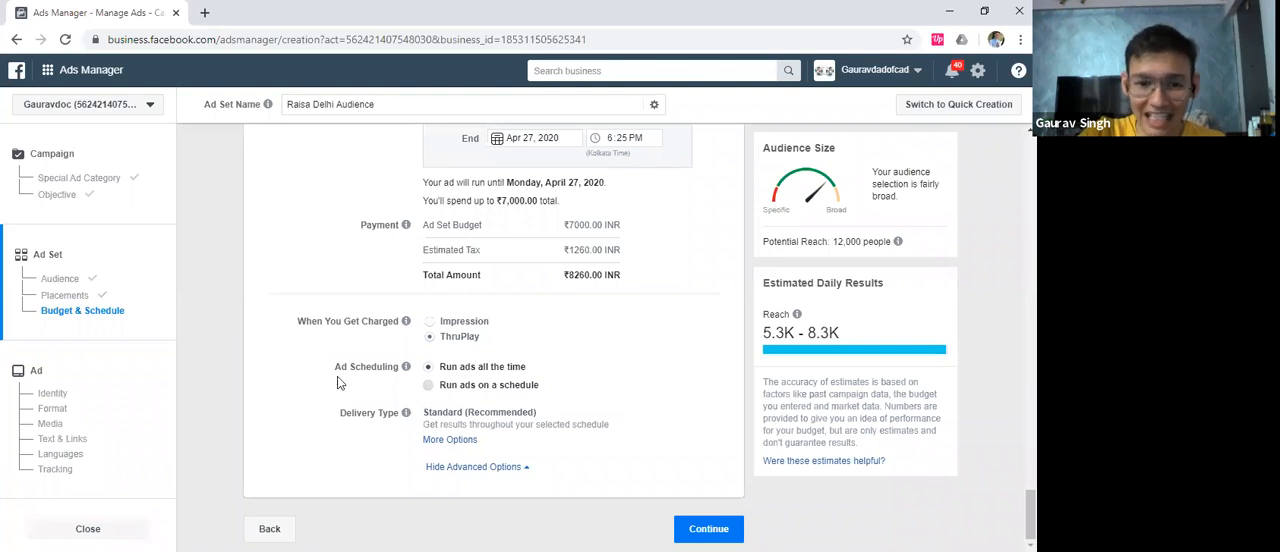
pyautogui.scroll(-3, 343, 380)
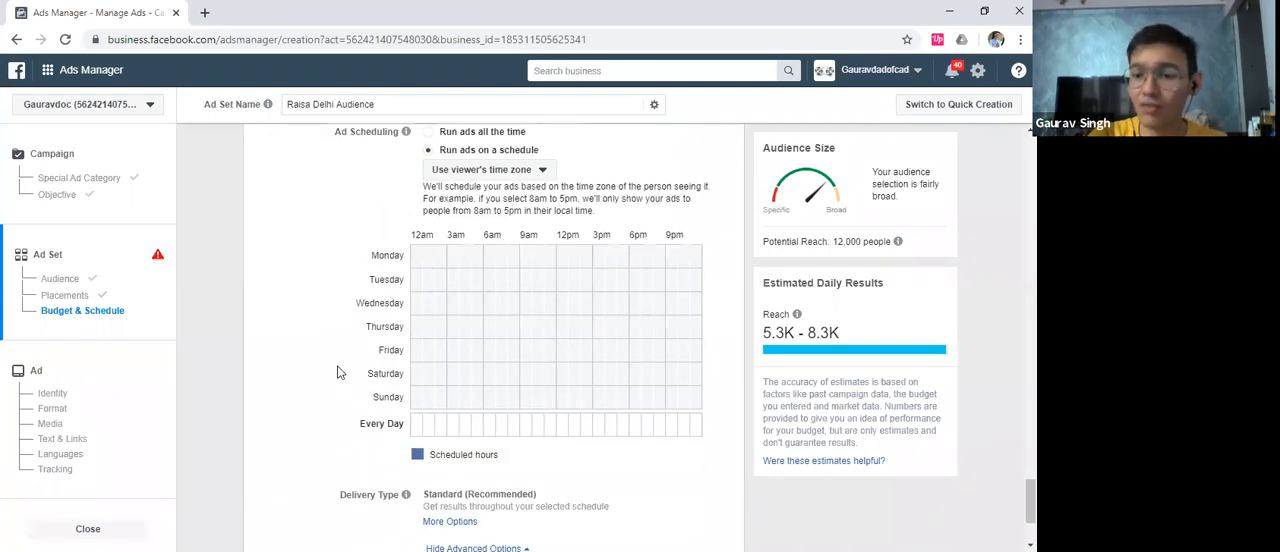
pyautogui.click(526, 426)
pyautogui.moveTo(526, 430); pyautogui.dragTo(694, 441)
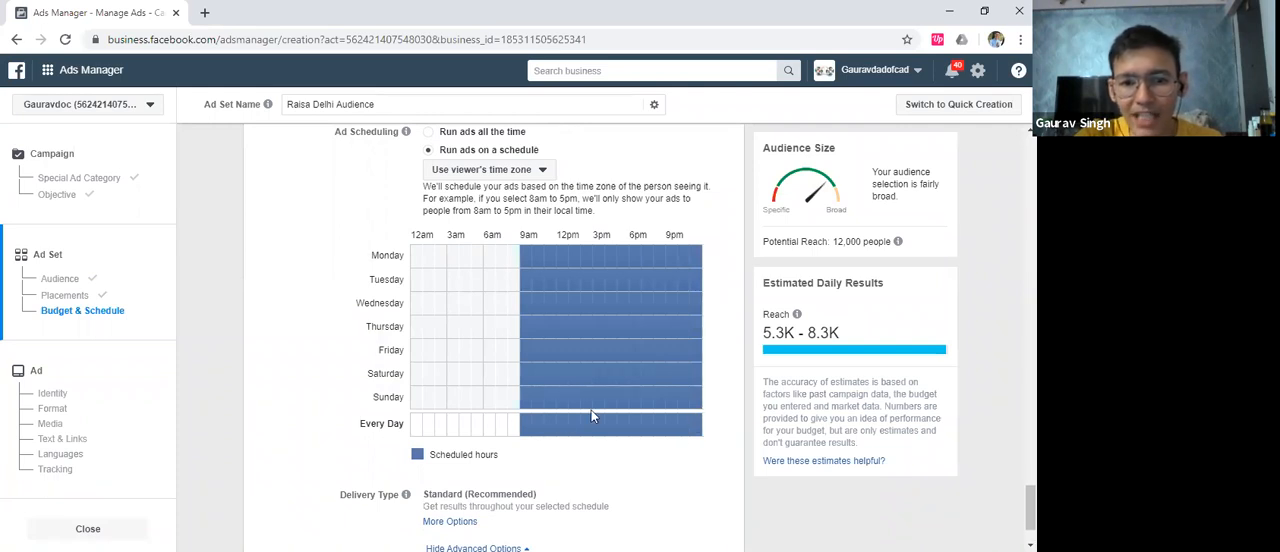
pyautogui.click(420, 431)
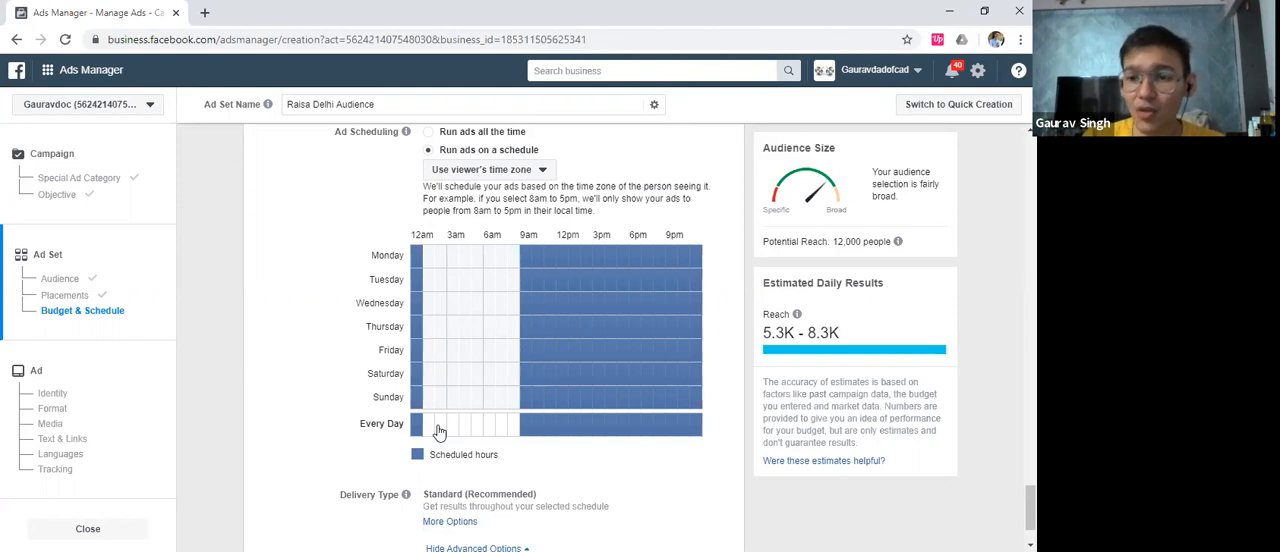
pyautogui.scroll(-1, 341, 332)
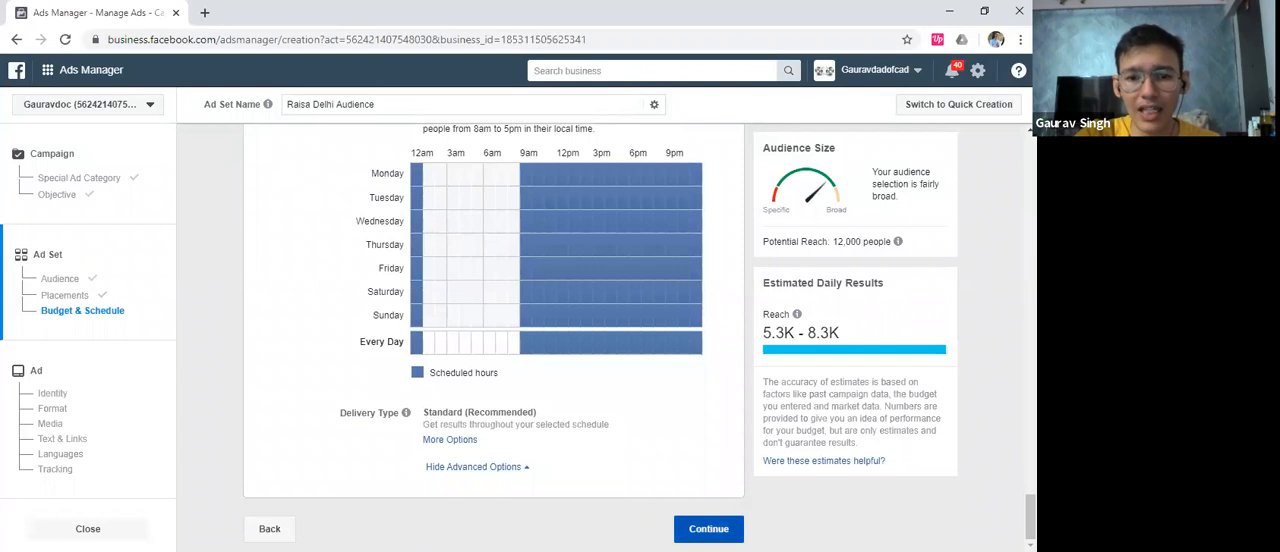
pyautogui.click(708, 528)
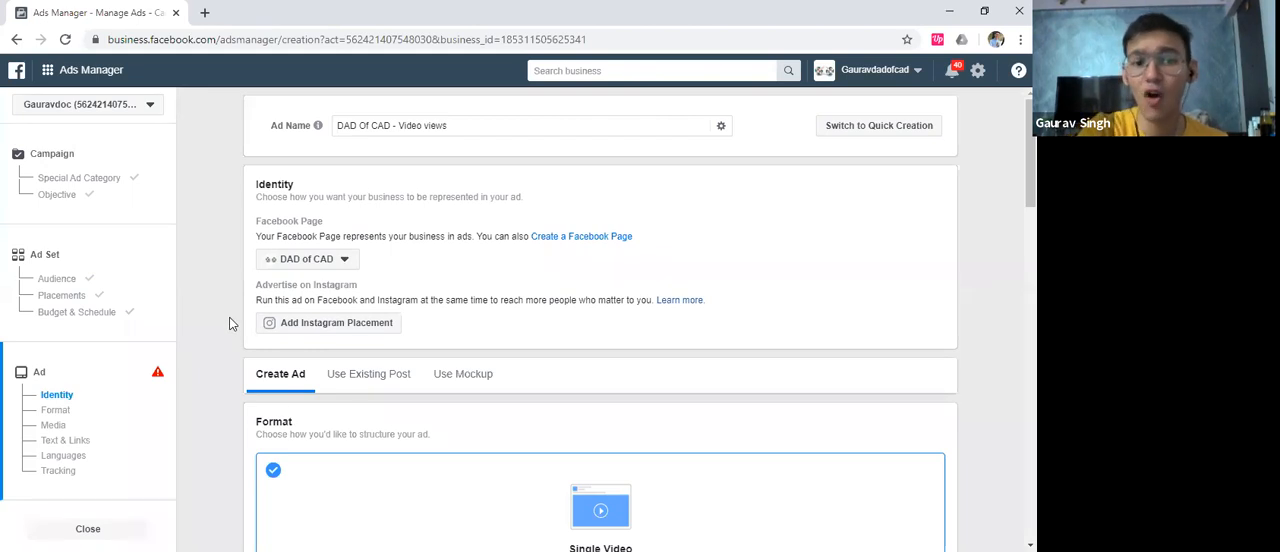
# Add the account video 0067-White.mp4 as the media of the single video ad
pyautogui.scroll(-3, 284, 302)
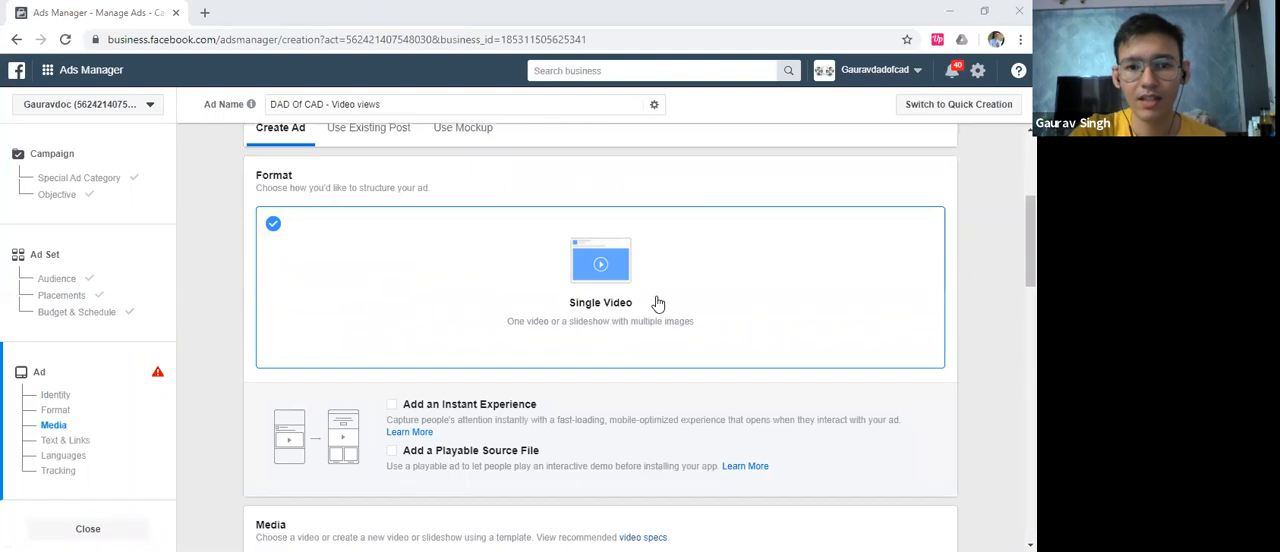
pyautogui.scroll(1, 210, 300)
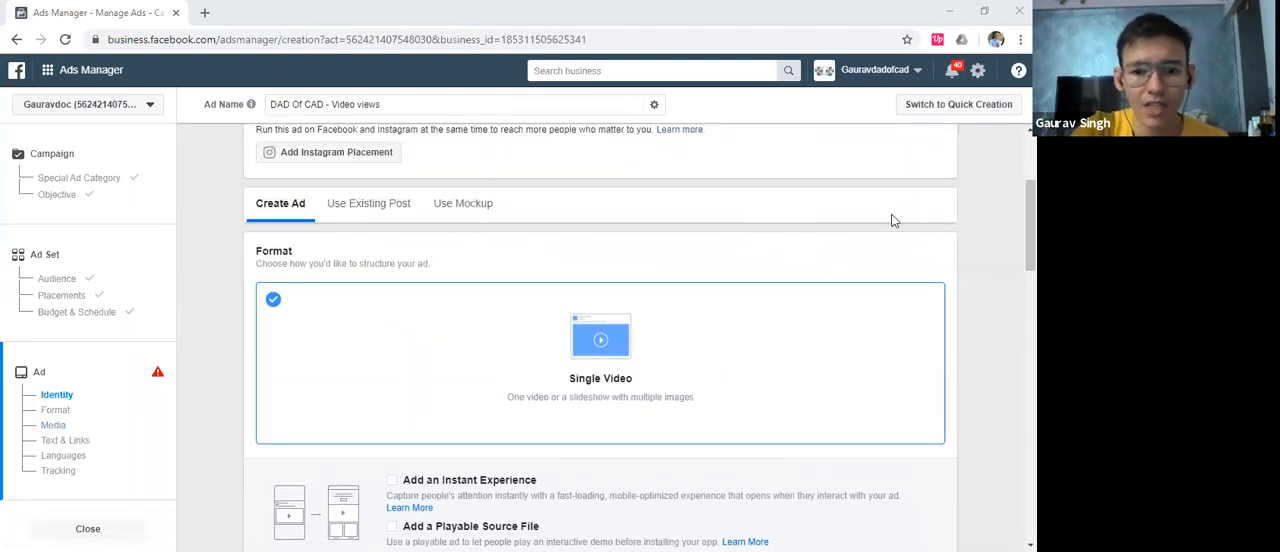
pyautogui.scroll(-4, 589, 329)
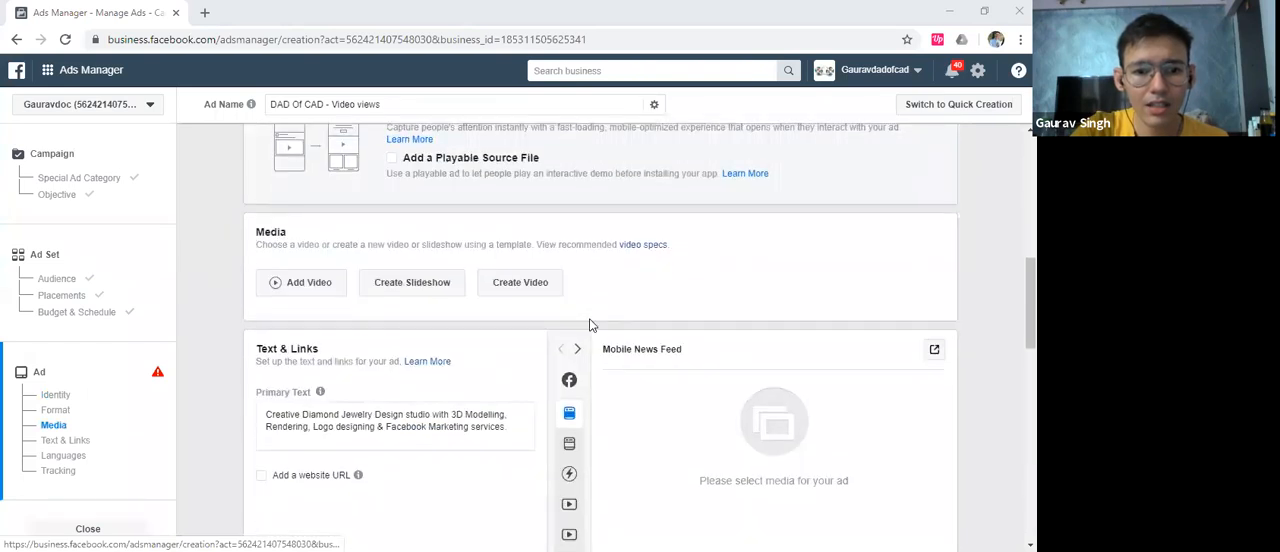
pyautogui.click(306, 278)
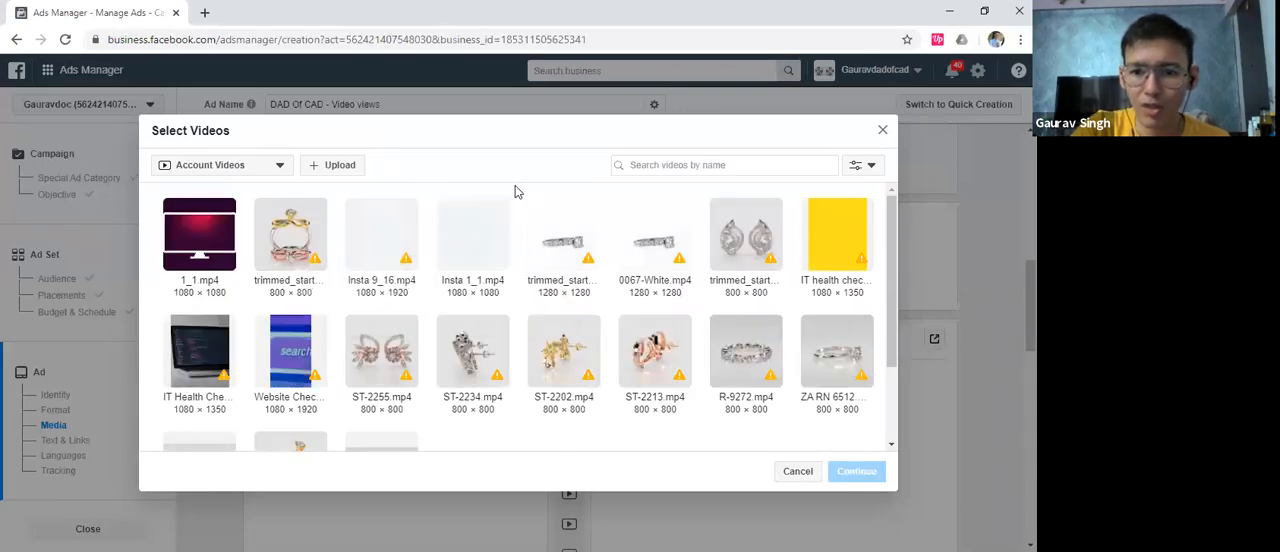
pyautogui.click(652, 240)
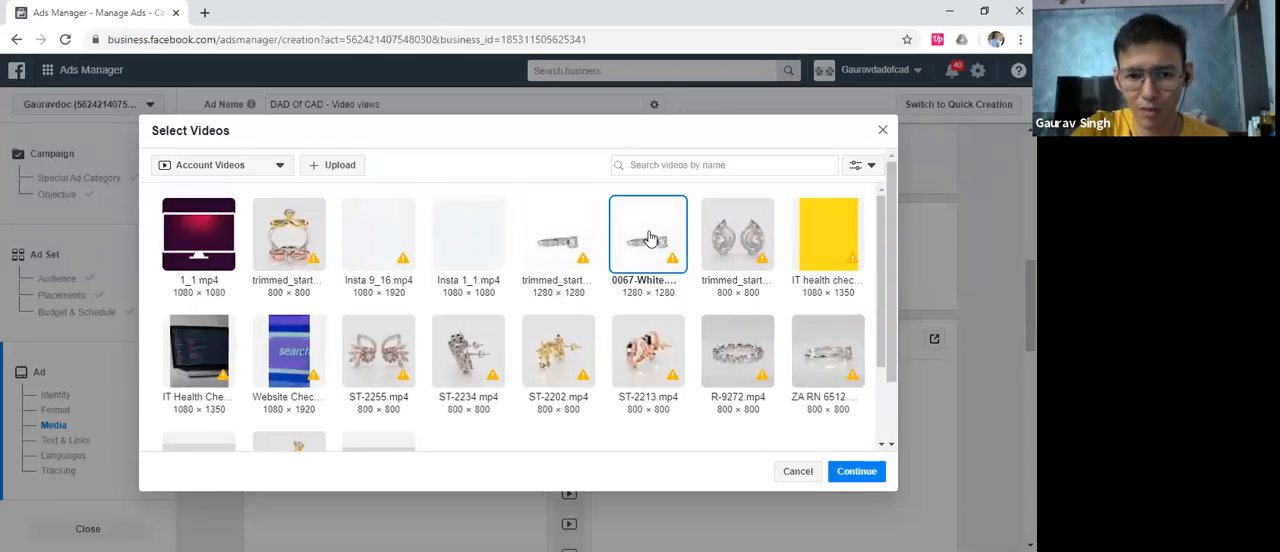
pyautogui.click(336, 168)
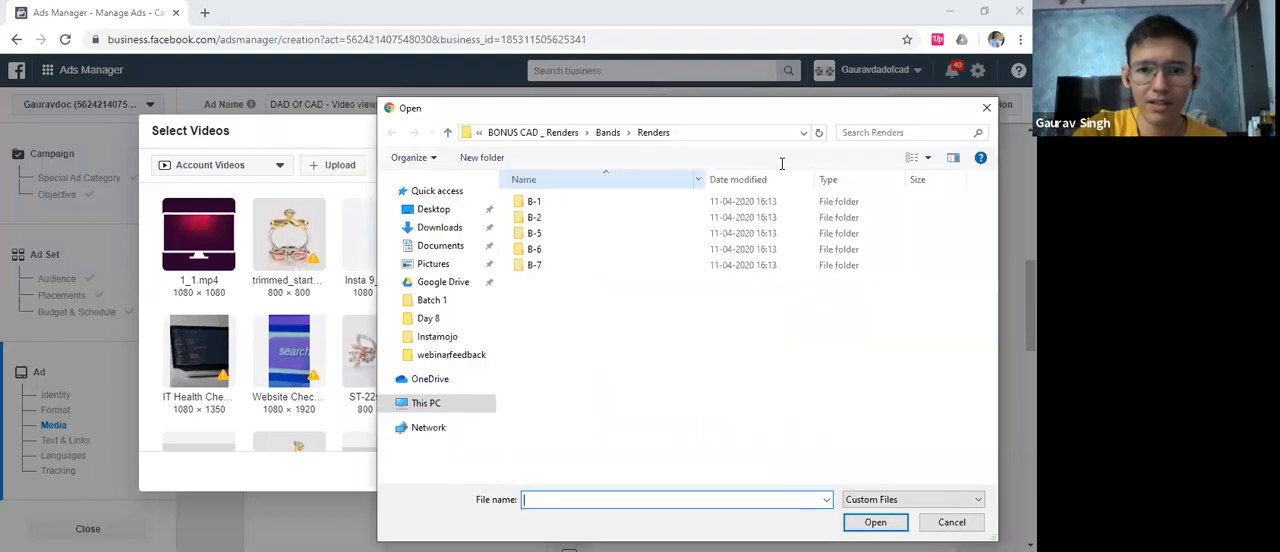
pyautogui.click(988, 107)
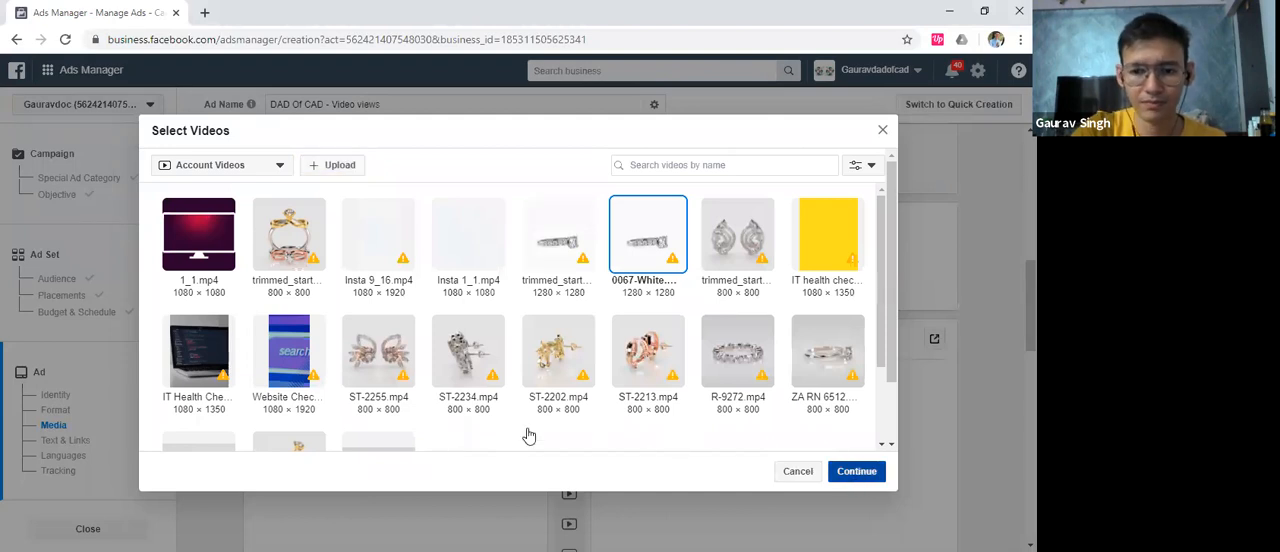
pyautogui.click(856, 471)
pyautogui.scroll(-3, 666, 363)
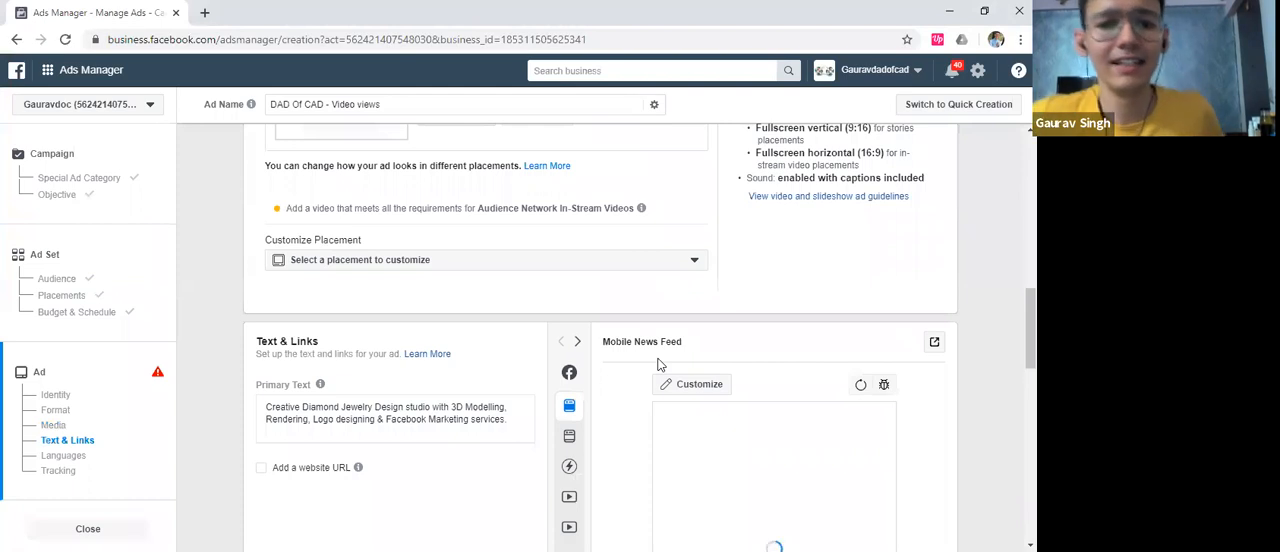
# Clear the prefilled primary text in the ad's Text & Links section
pyautogui.scroll(-1, 508, 277)
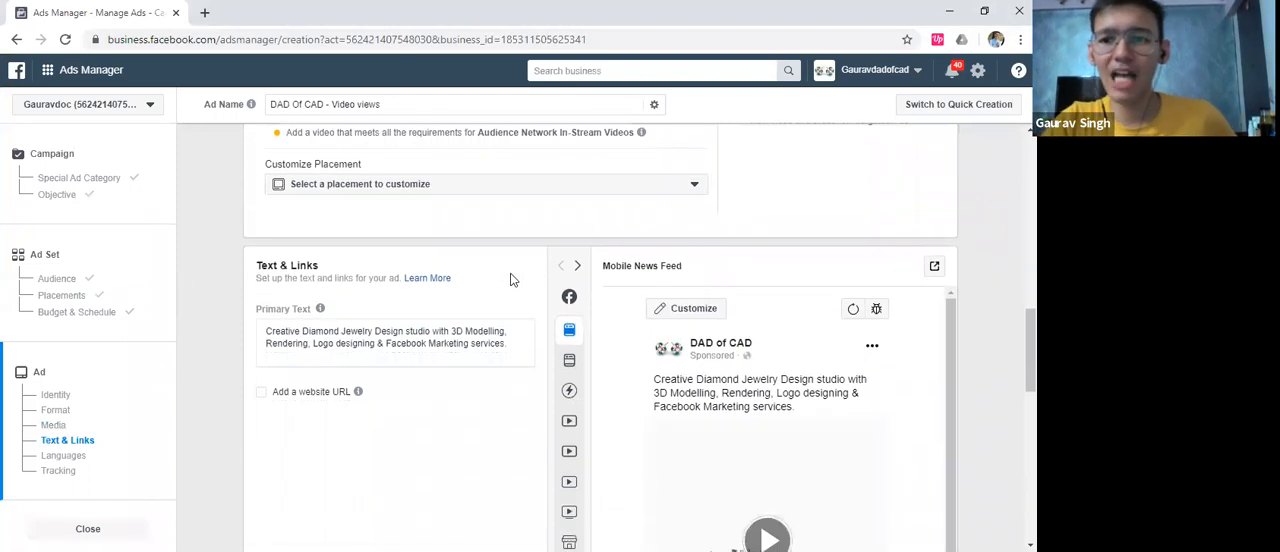
pyautogui.scroll(-1, 483, 290)
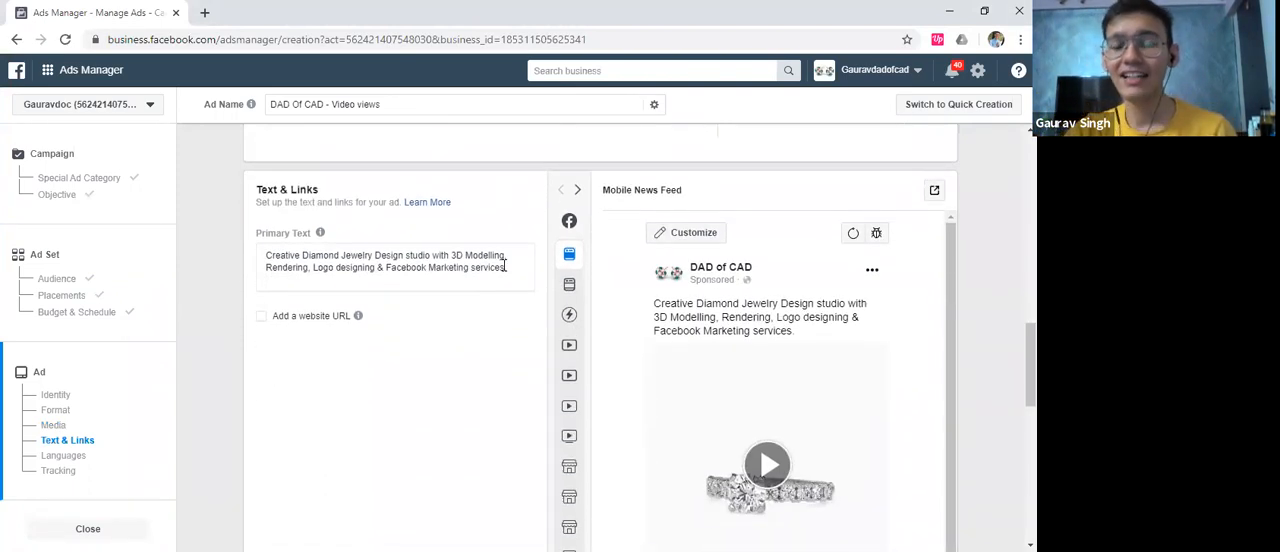
pyautogui.scroll(-1, 504, 270)
pyautogui.scroll(2, 460, 242)
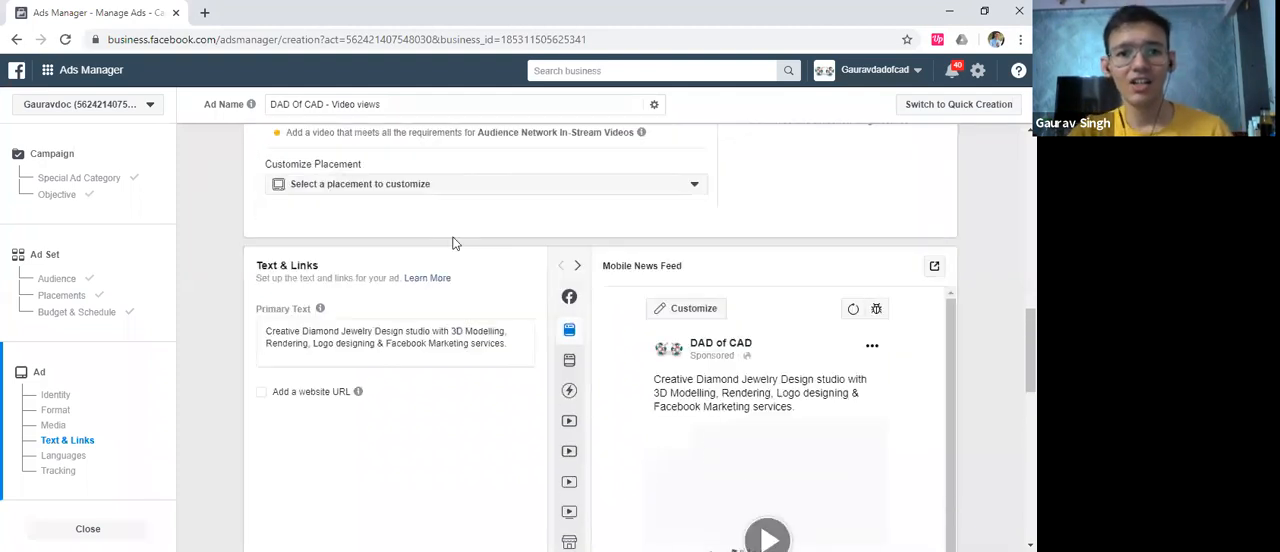
pyautogui.tripleClick(385, 341)
pyautogui.press('BackSpace')
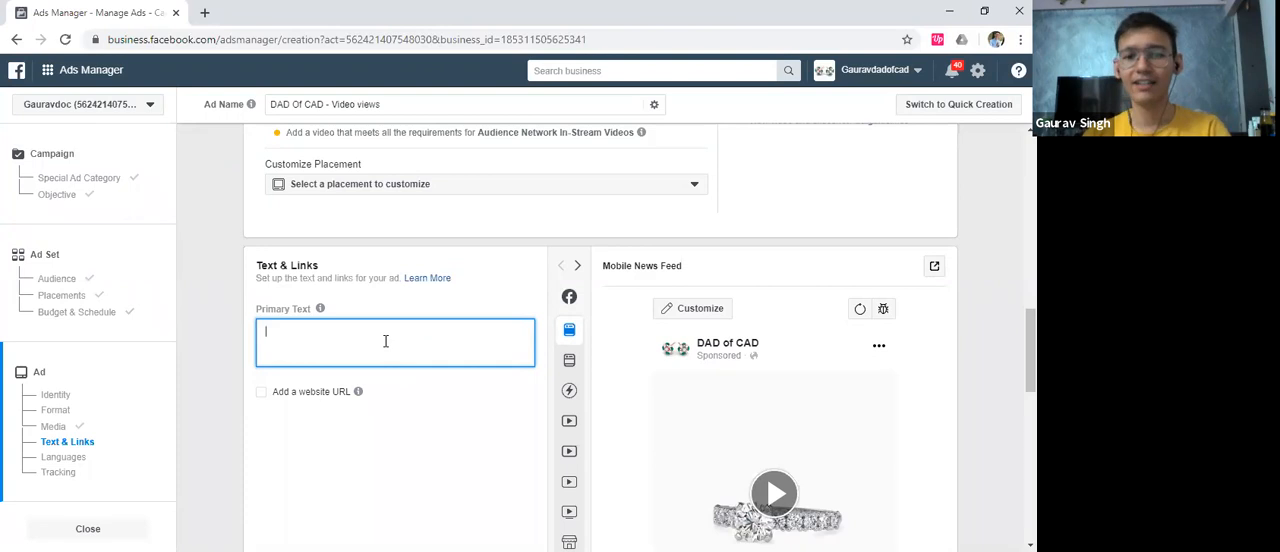
pyautogui.click(521, 79)
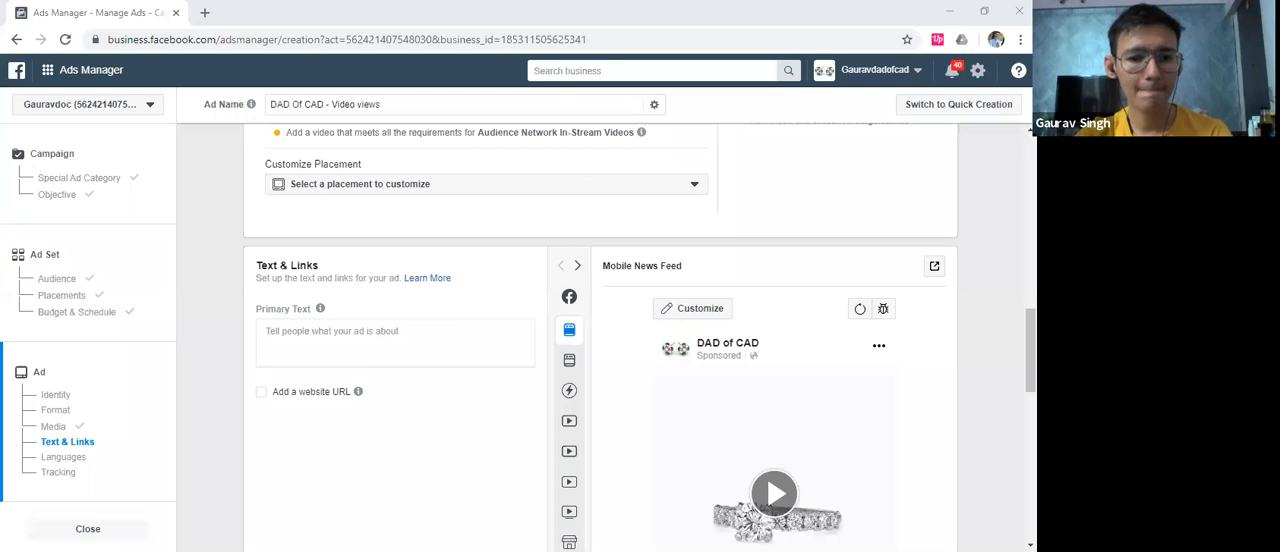
pyautogui.click(530, 325)
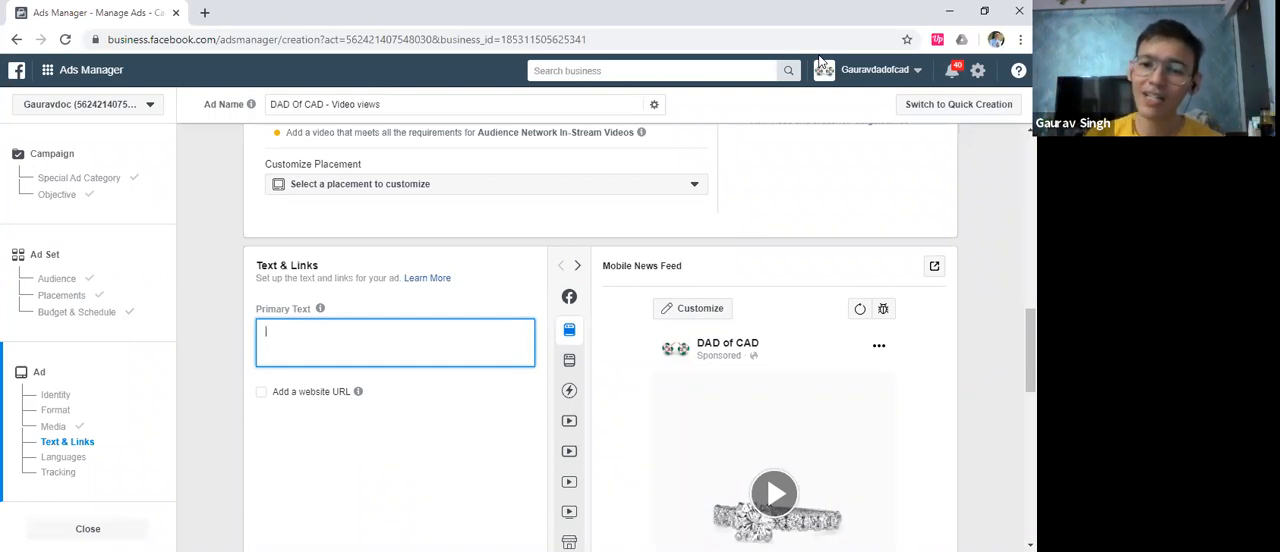
pyautogui.click(907, 67)
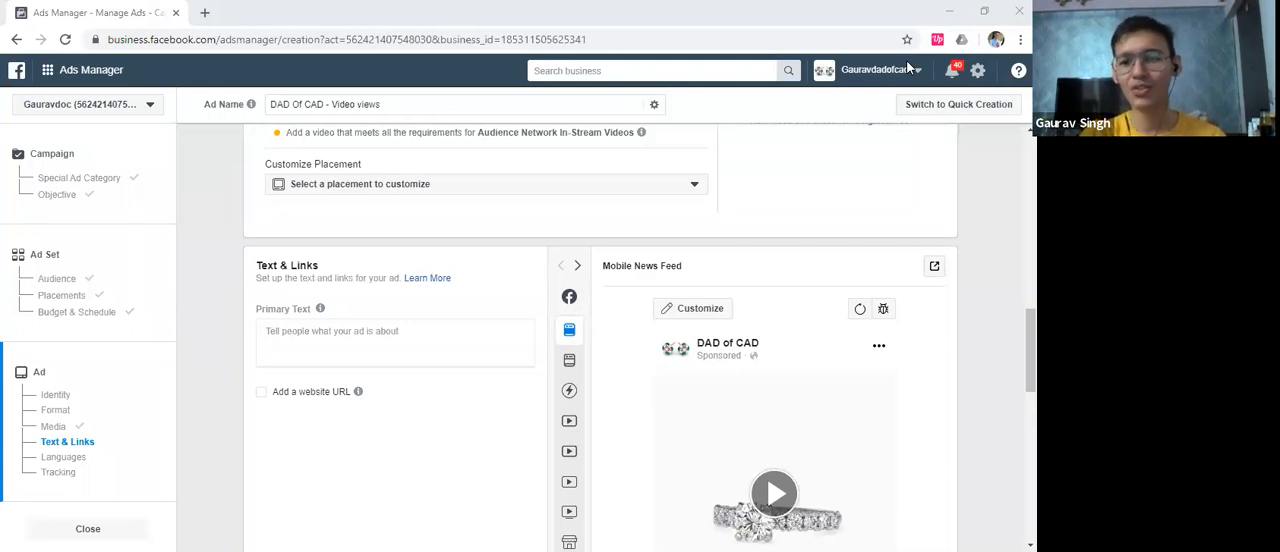
pyautogui.scroll(-2, 425, 289)
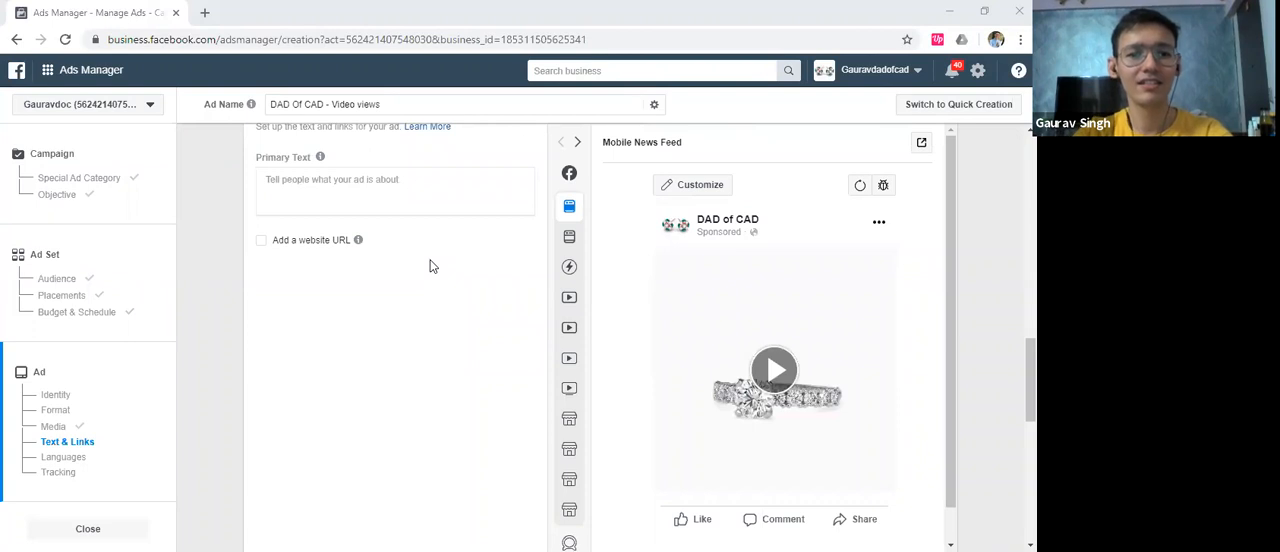
pyautogui.click(361, 201)
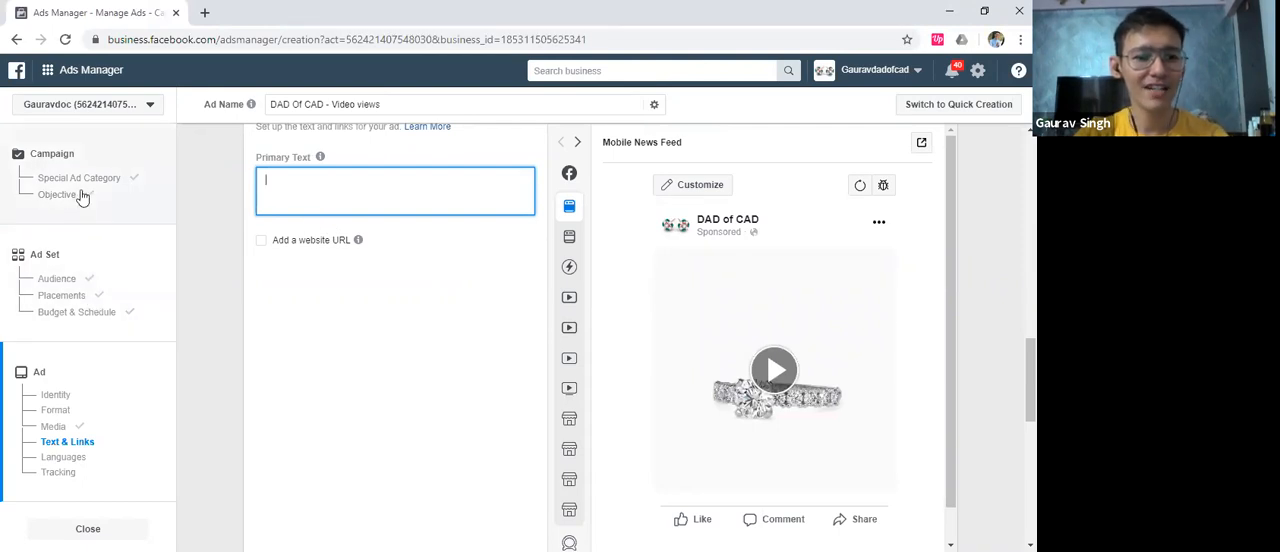
# Return to the ad set's audience and target men aged 35 to 50
pyautogui.click(79, 282)
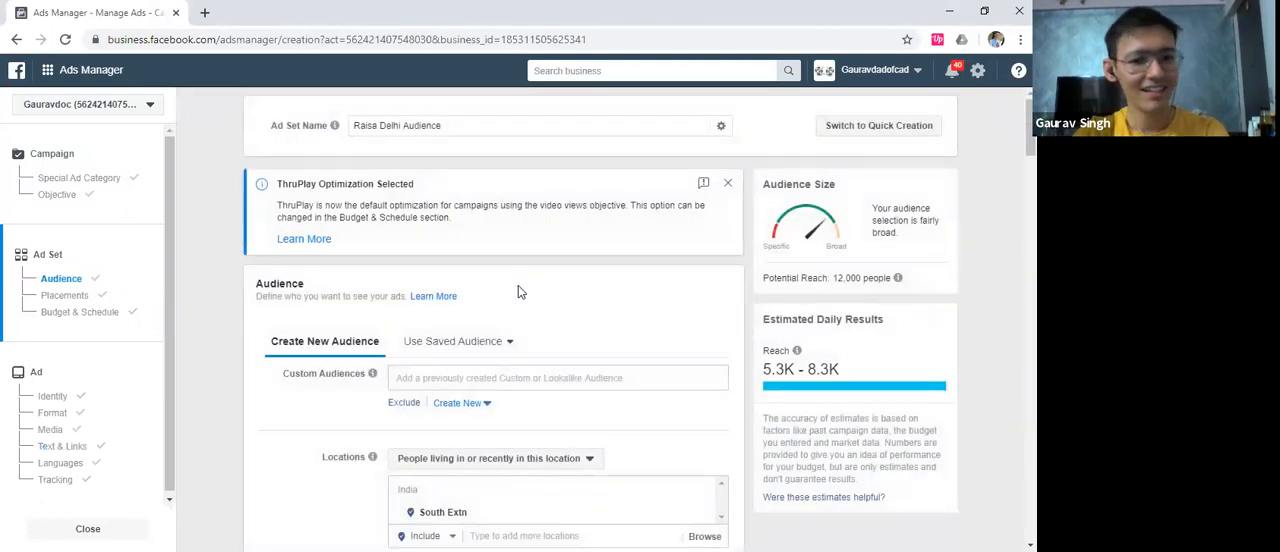
pyautogui.scroll(-3, 504, 345)
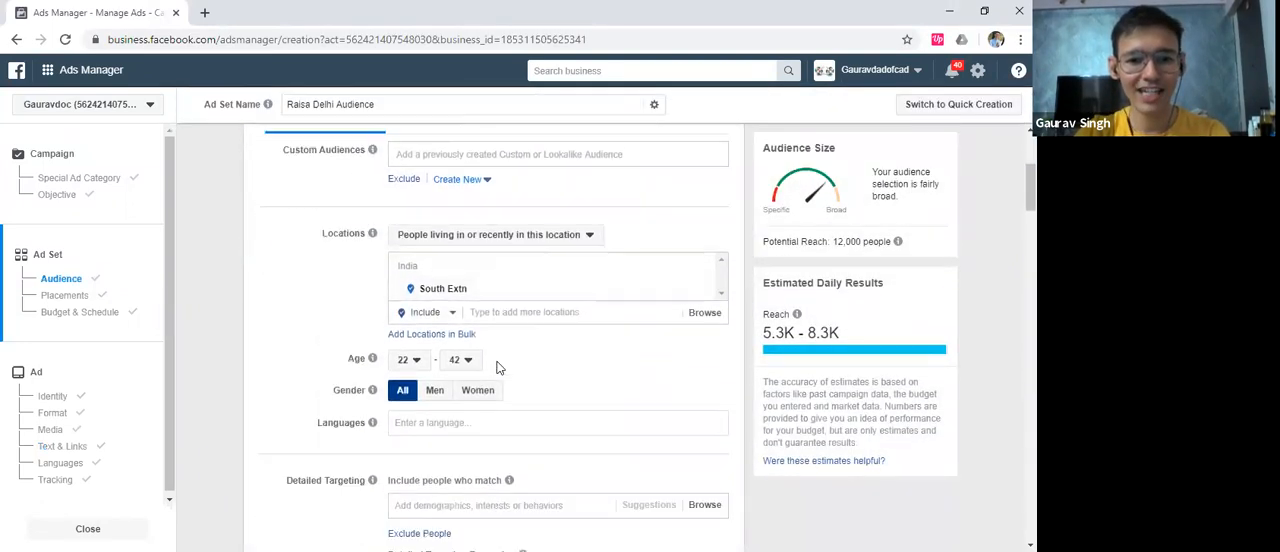
pyautogui.click(410, 270)
pyautogui.scroll(-4, 422, 425)
pyautogui.click(418, 456)
pyautogui.click(464, 270)
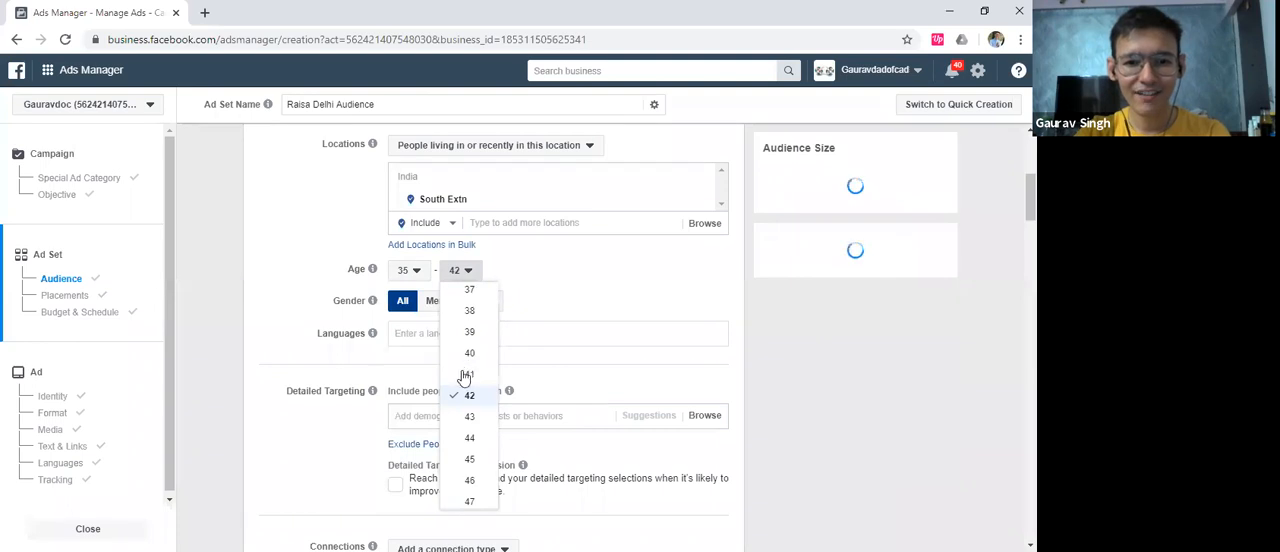
pyautogui.scroll(-3, 474, 410)
pyautogui.click(471, 418)
pyautogui.click(443, 308)
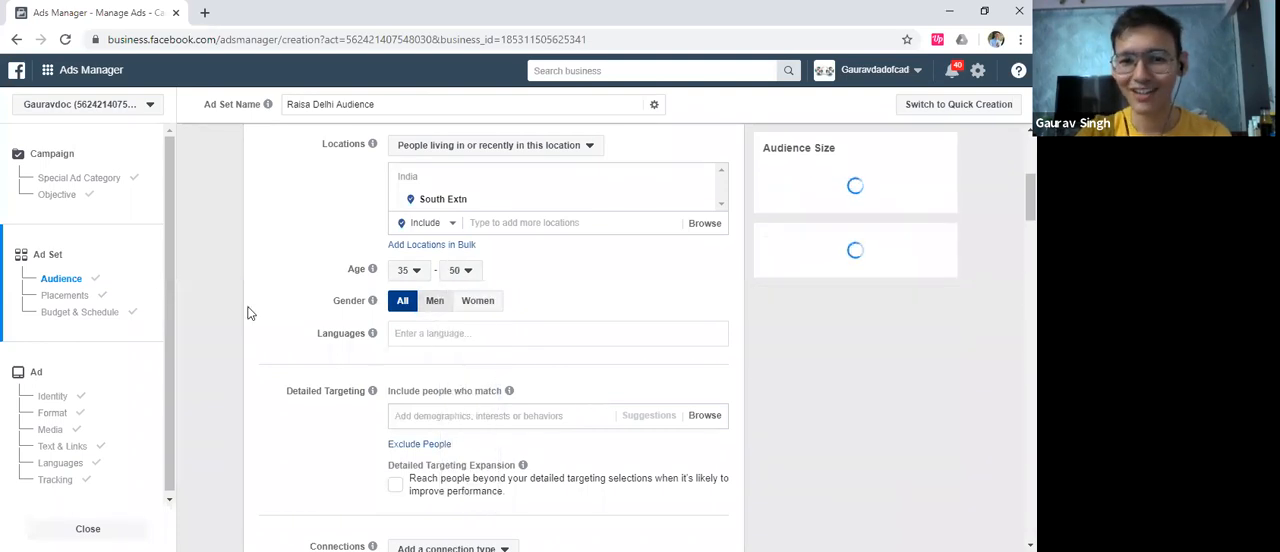
pyautogui.scroll(-3, 267, 310)
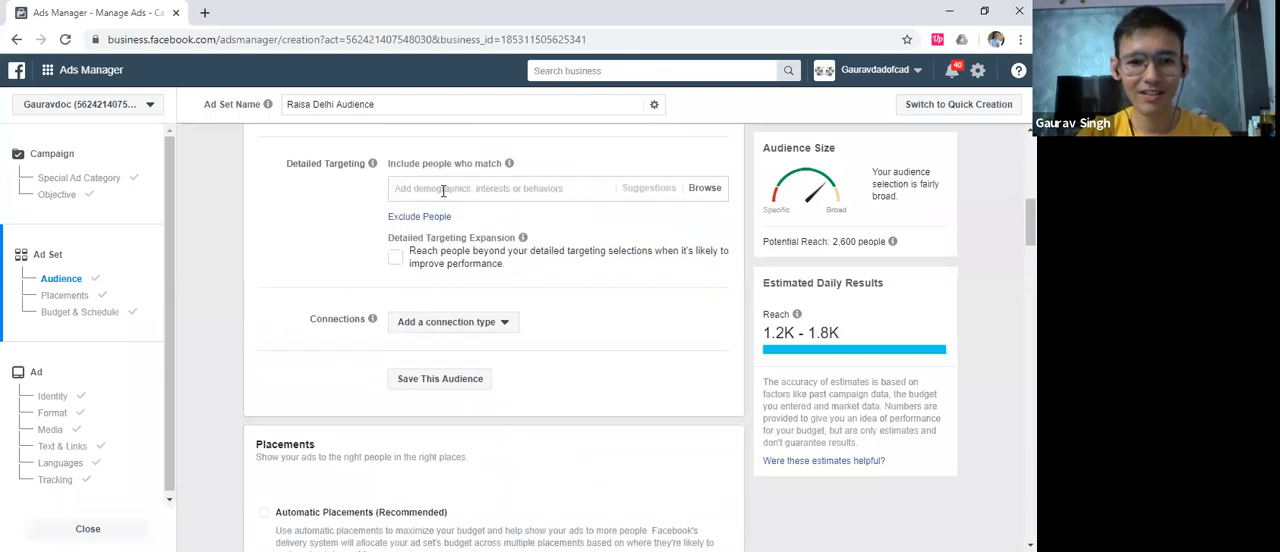
pyautogui.write('marr')
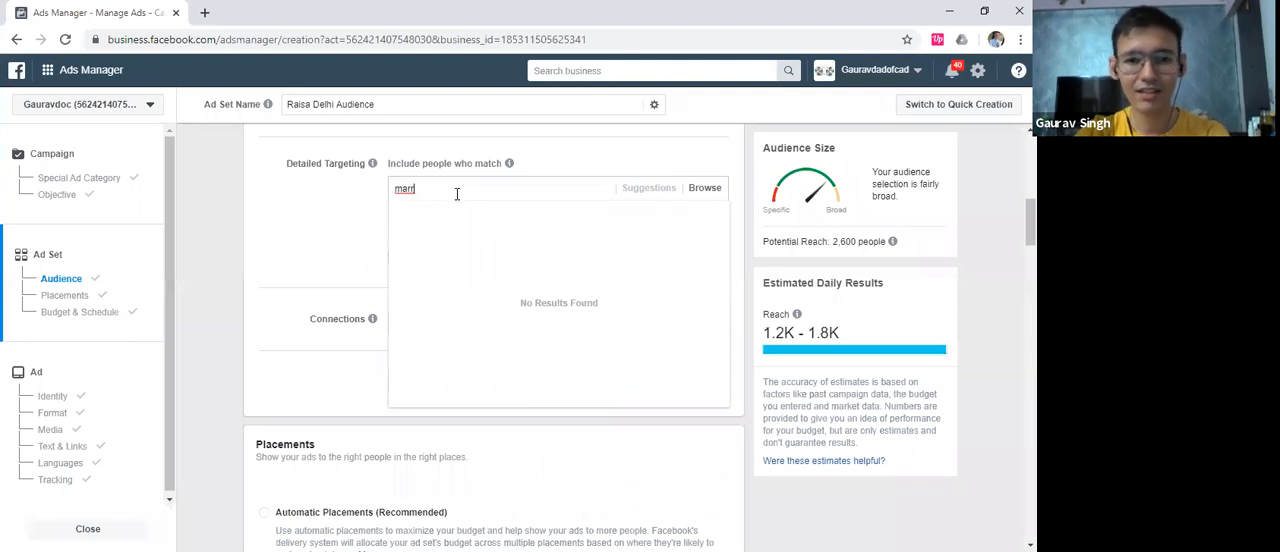
pyautogui.press('BackSpace')
pyautogui.press('BackSpace')
pyautogui.press('BackSpace')
pyautogui.press('BackSpace')
pyautogui.click(445, 199)
# Add the relationship status Married from the demographics to the audience's detailed targeting
pyautogui.click(704, 188)
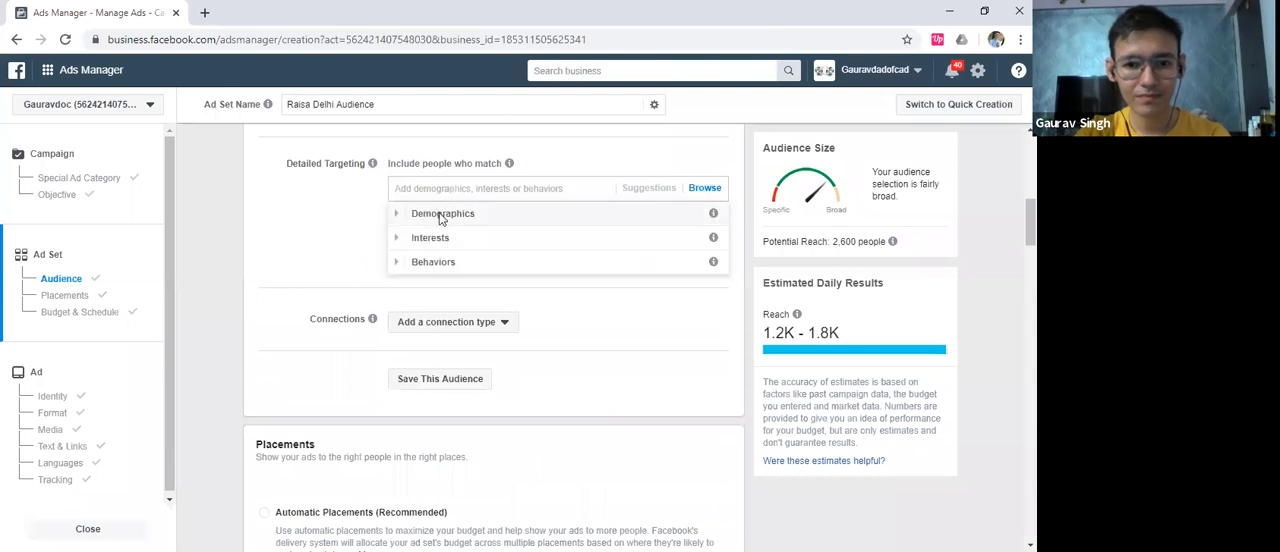
pyautogui.click(398, 214)
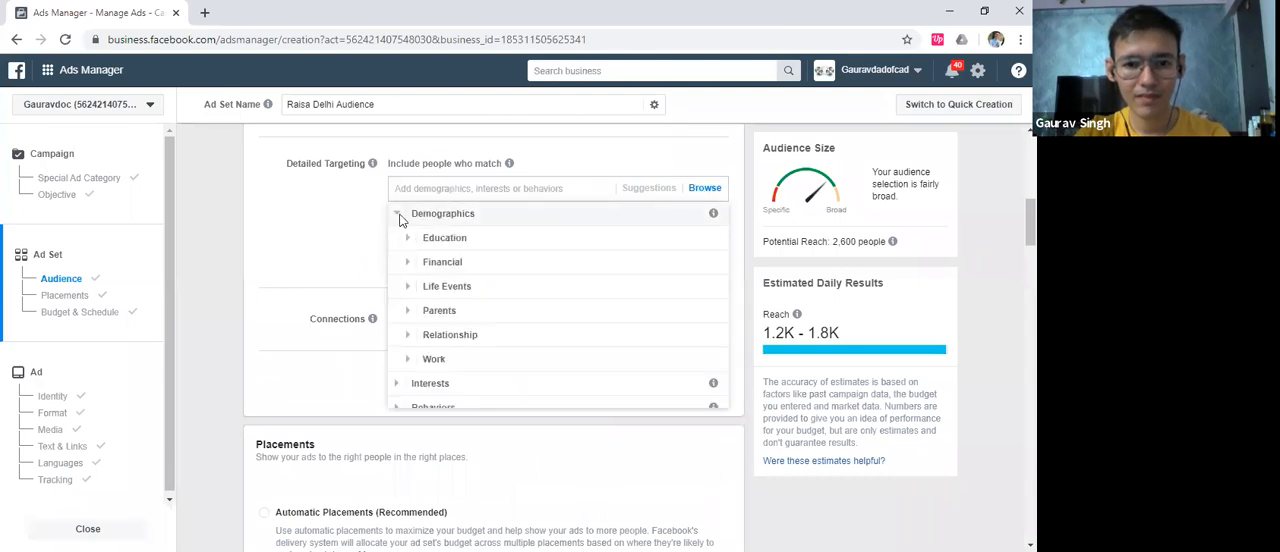
pyautogui.click(408, 335)
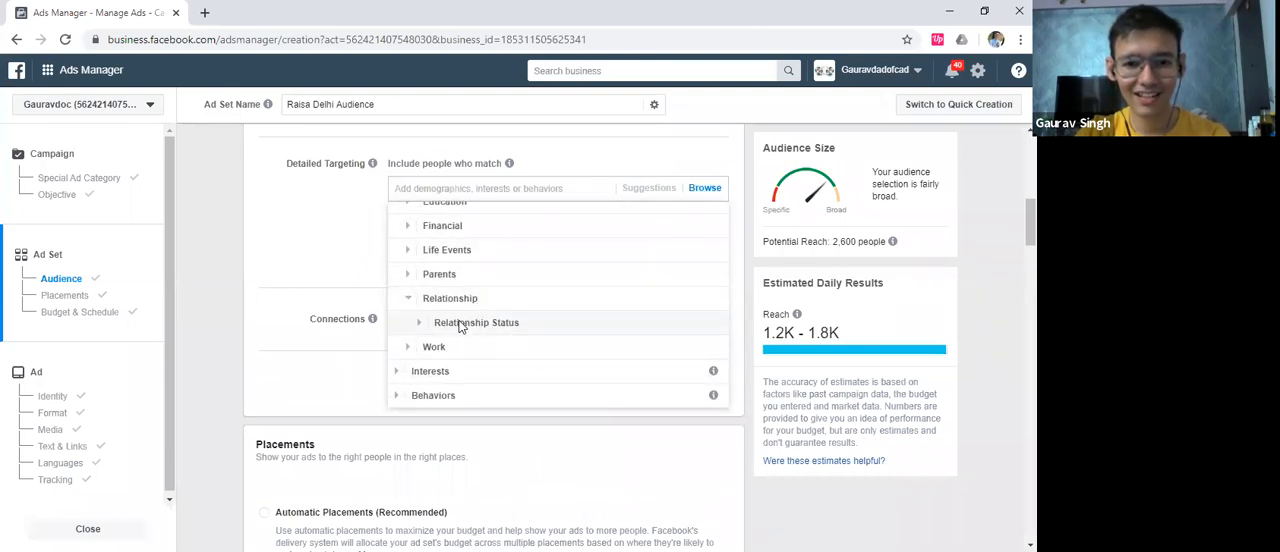
pyautogui.click(462, 323)
pyautogui.scroll(-1, 523, 329)
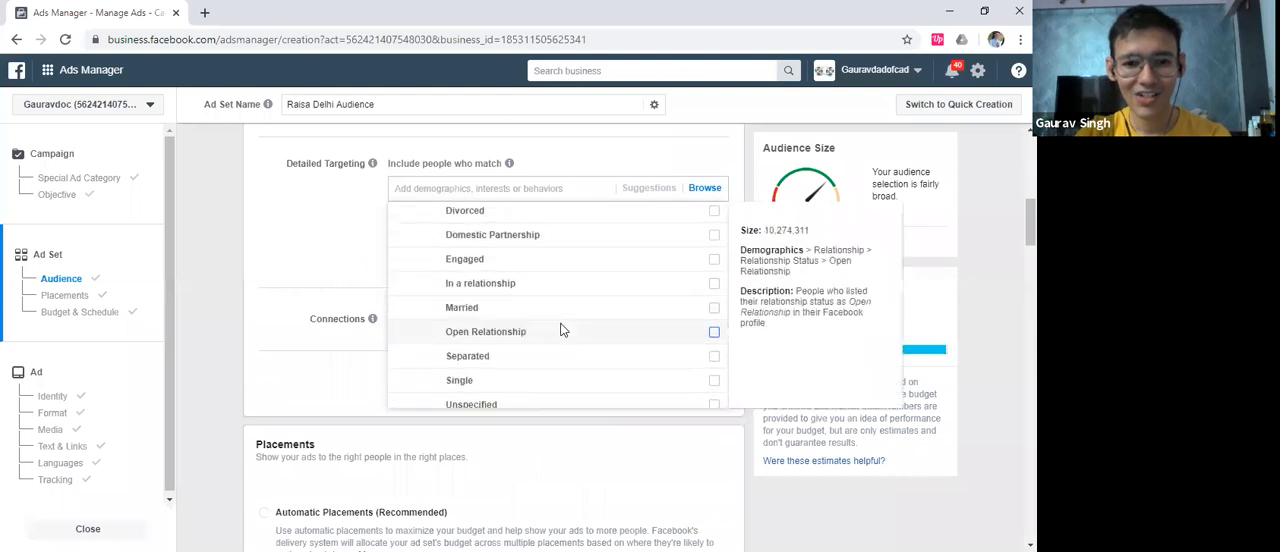
pyautogui.click(714, 308)
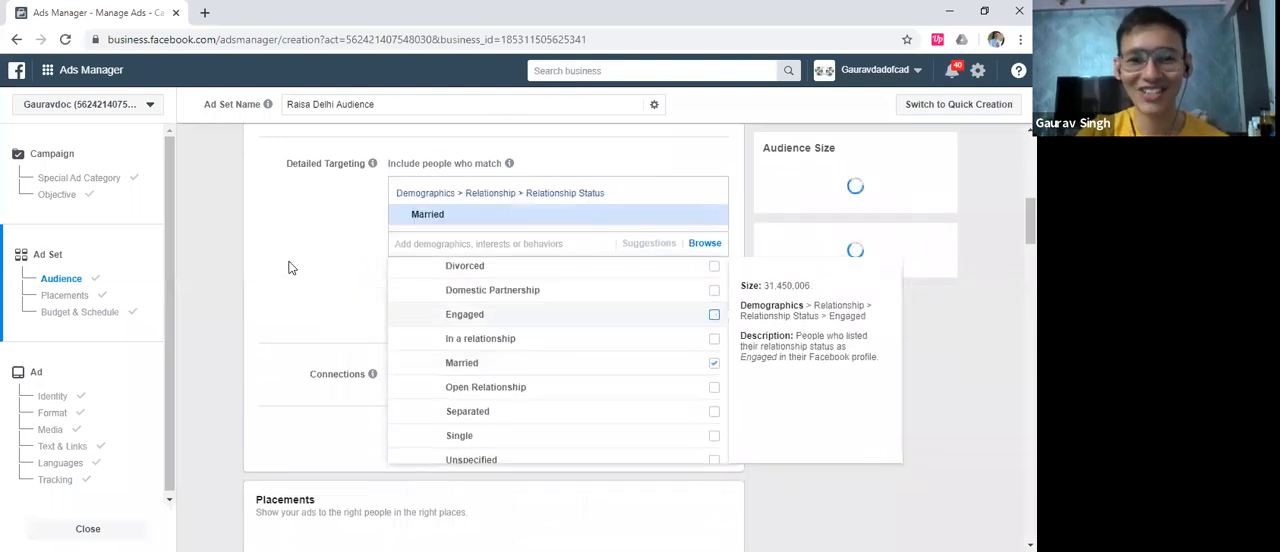
pyautogui.click(281, 293)
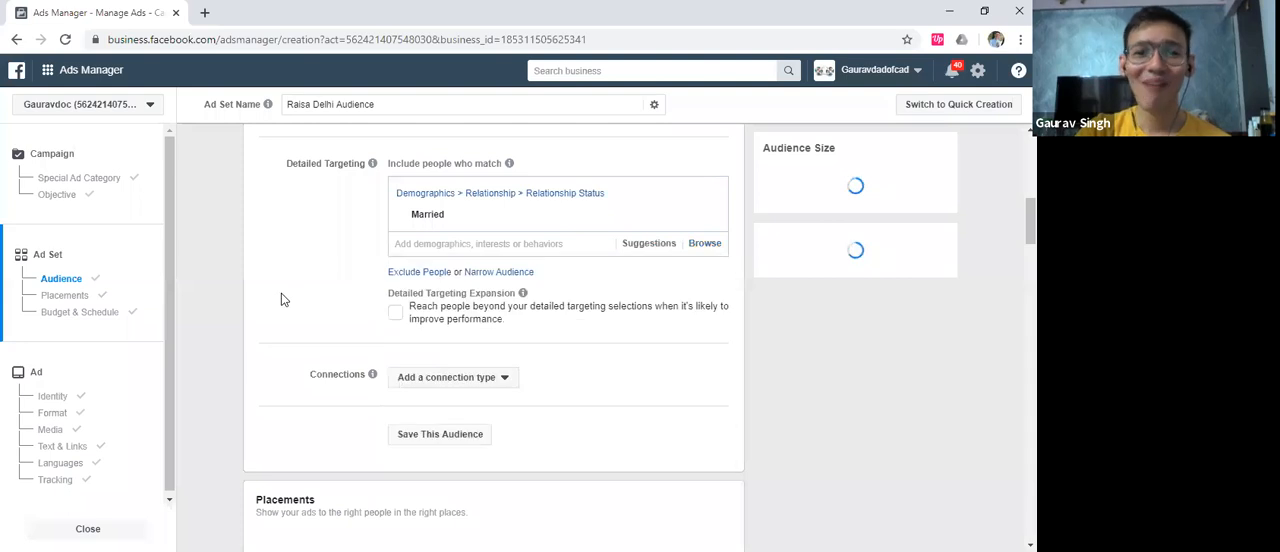
# Replace the South Extn location in the audience with the state of Delhi, India
pyautogui.scroll(1, 281, 293)
pyautogui.scroll(6, 309, 331)
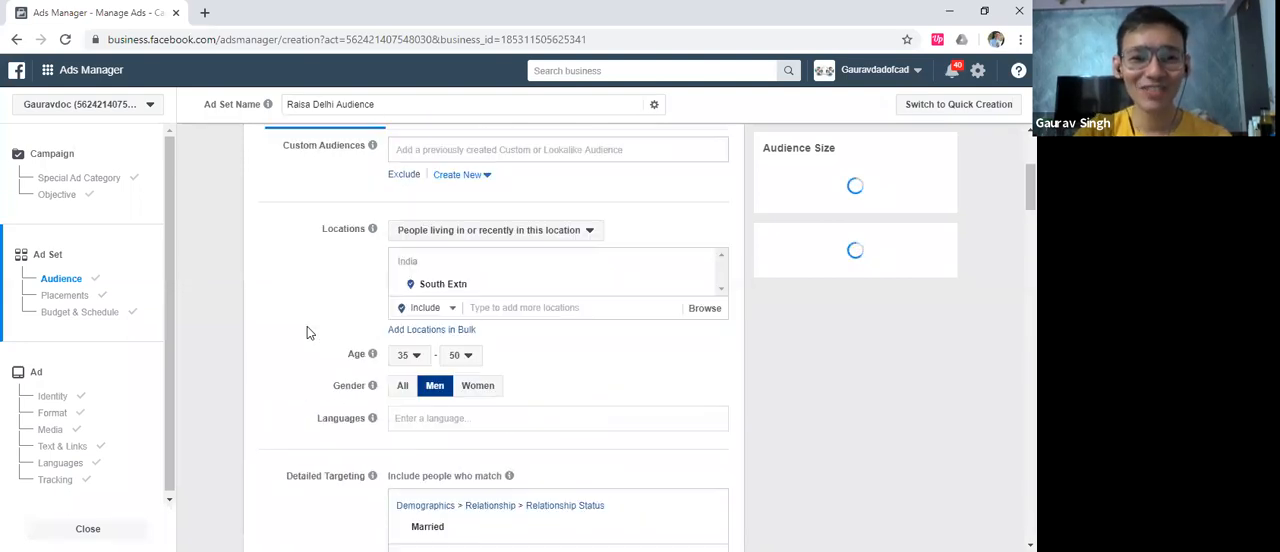
pyautogui.scroll(2, 540, 420)
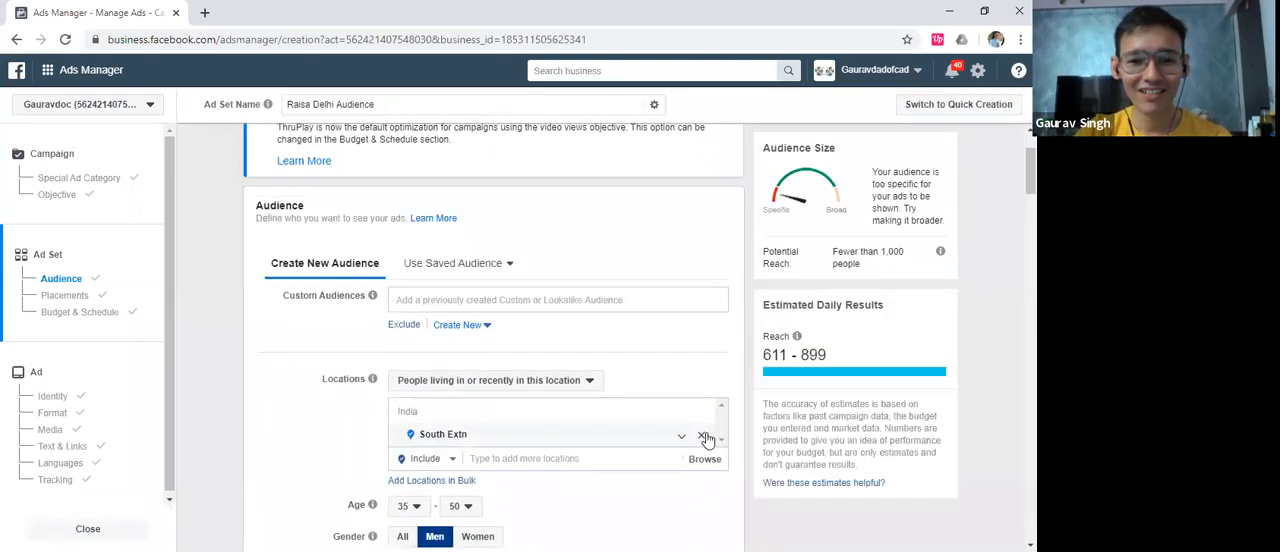
pyautogui.click(704, 437)
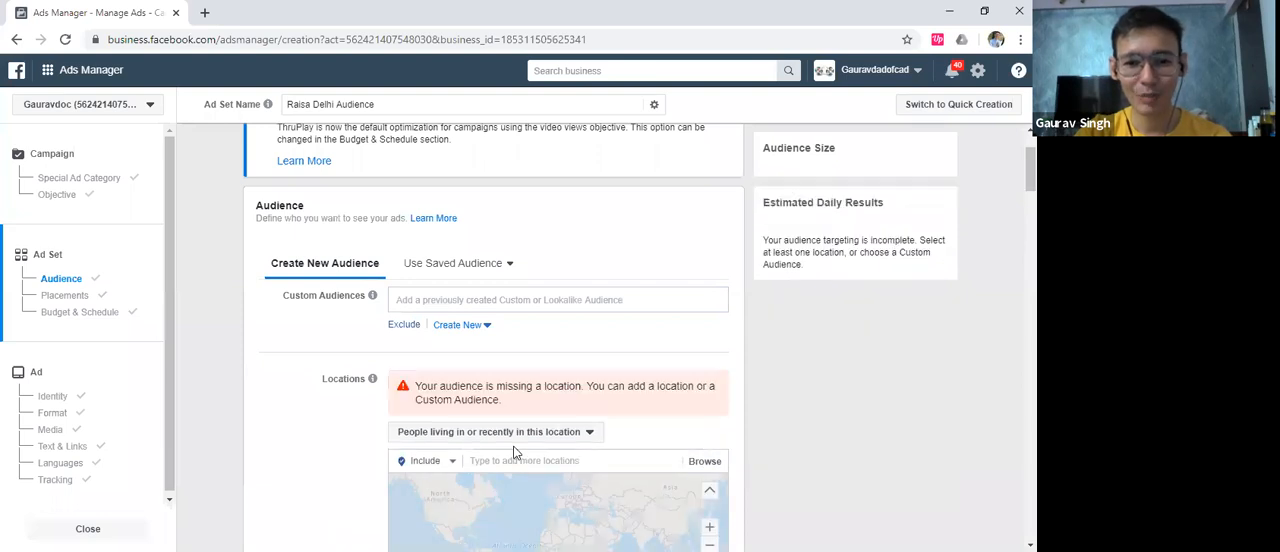
pyautogui.click(513, 446)
pyautogui.write('delhi')
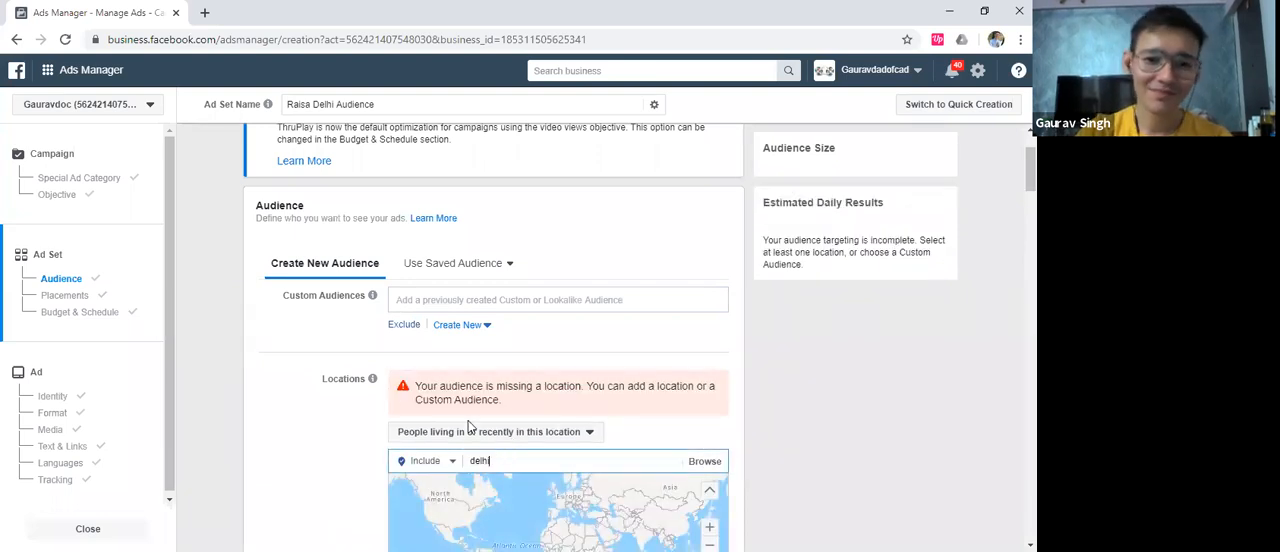
pyautogui.scroll(-1, 378, 356)
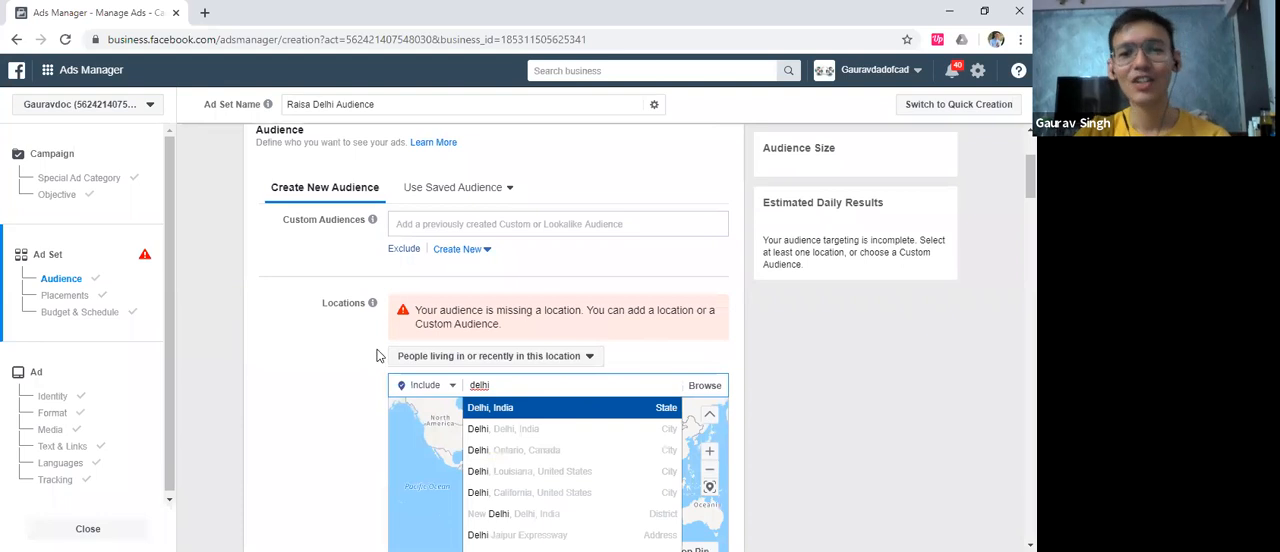
pyautogui.press('Return')
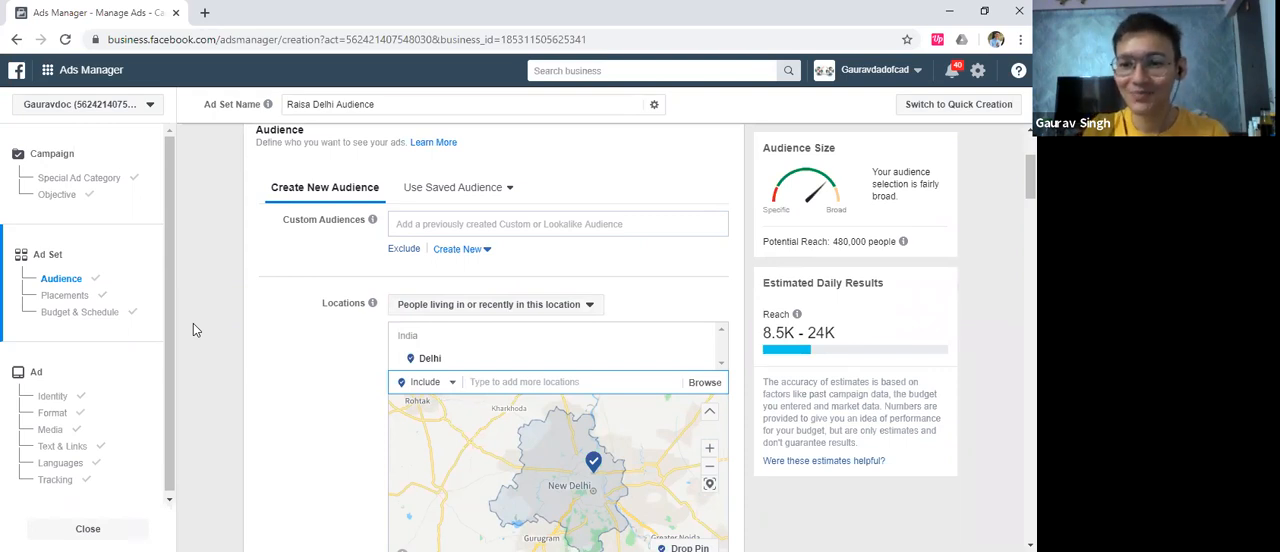
# Review the ad set's age, gender, detailed targeting and placement settings
pyautogui.scroll(-1, 225, 331)
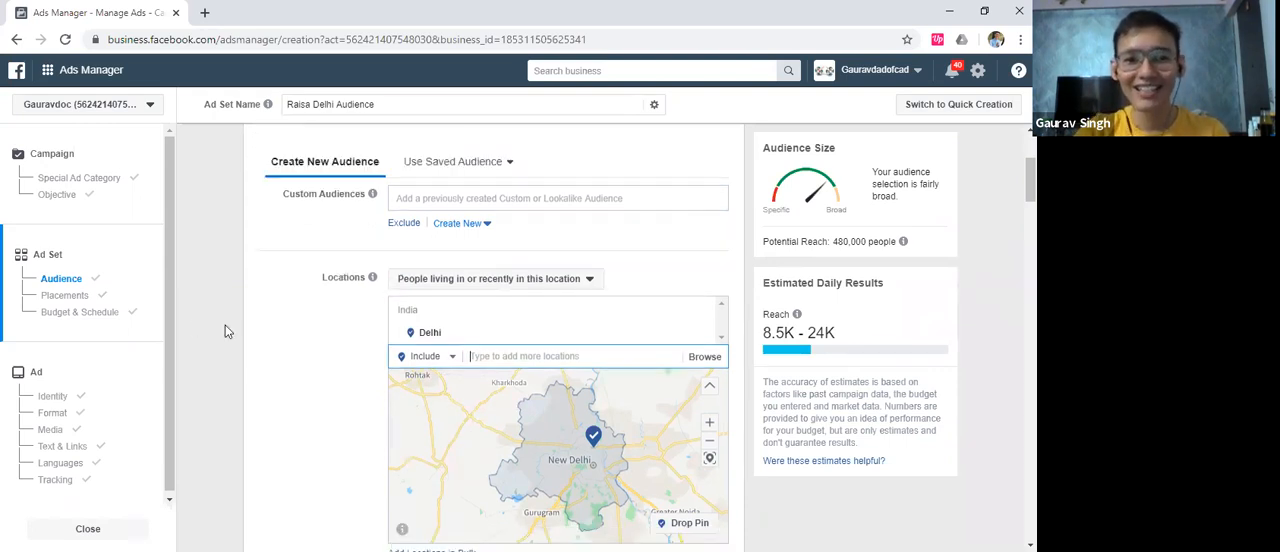
pyautogui.scroll(-2, 226, 331)
pyautogui.scroll(-2, 228, 333)
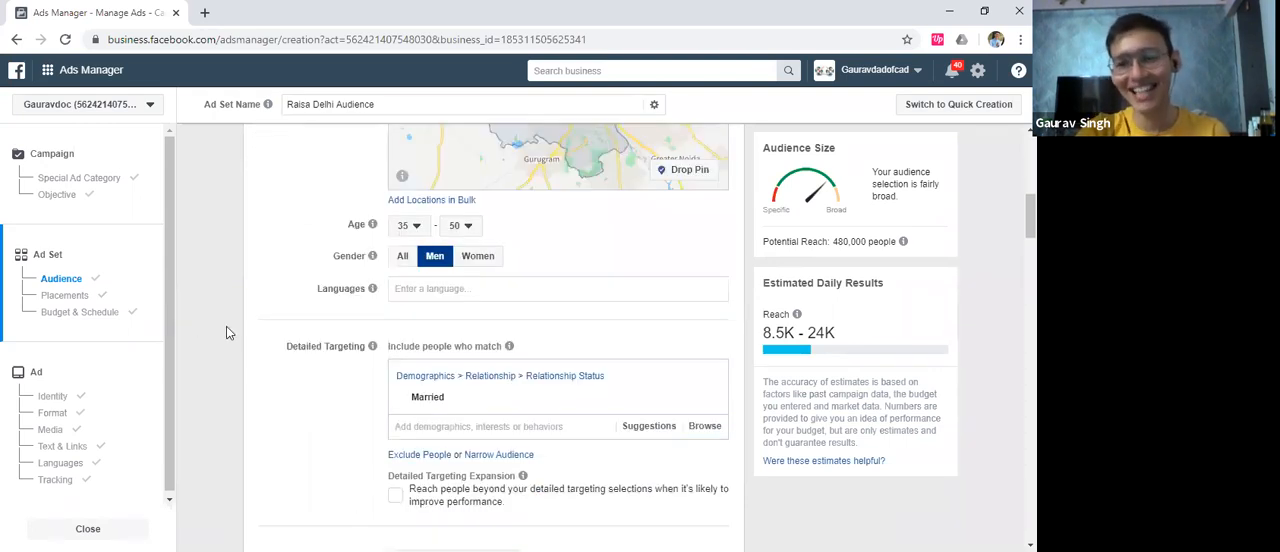
pyautogui.scroll(-1, 242, 322)
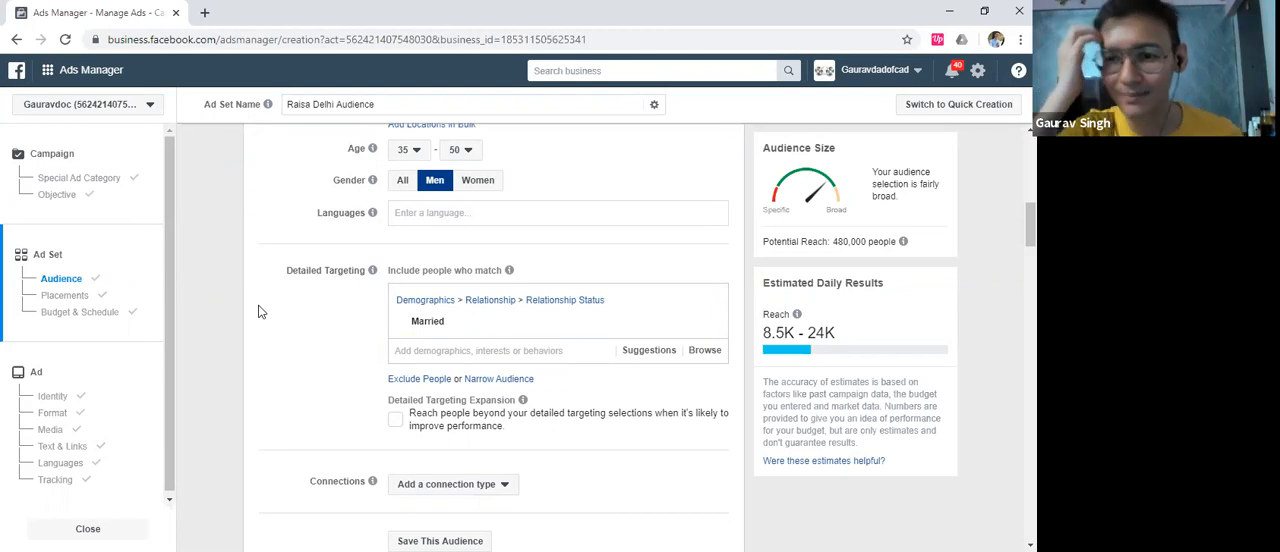
pyautogui.scroll(-1, 274, 312)
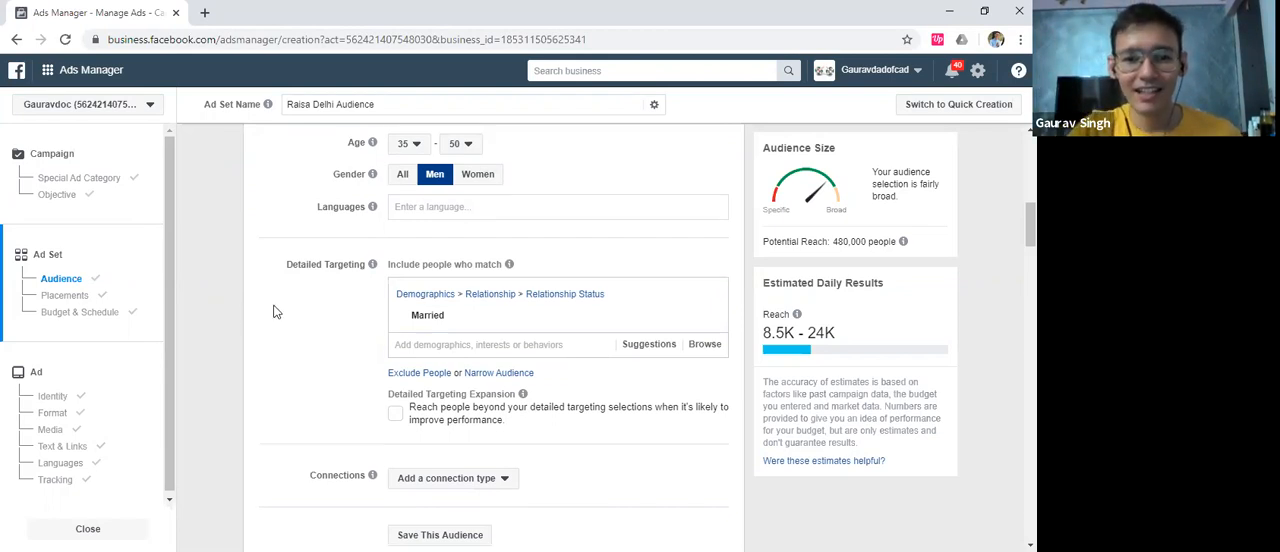
pyautogui.scroll(-1, 277, 312)
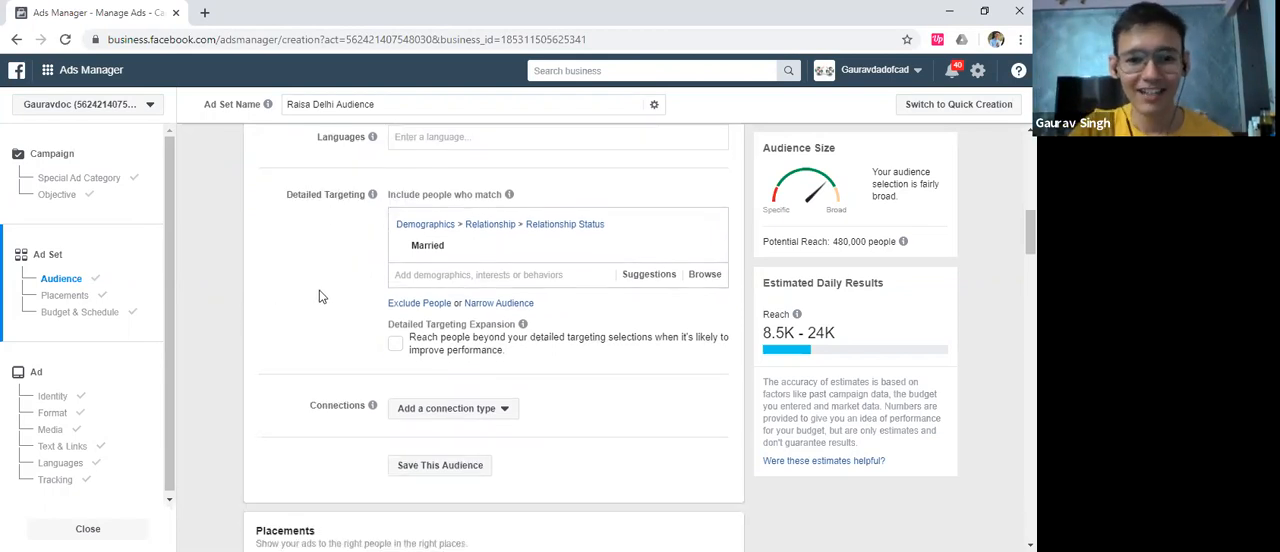
pyautogui.scroll(-2, 319, 292)
pyautogui.scroll(-1, 323, 290)
pyautogui.scroll(-2, 323, 290)
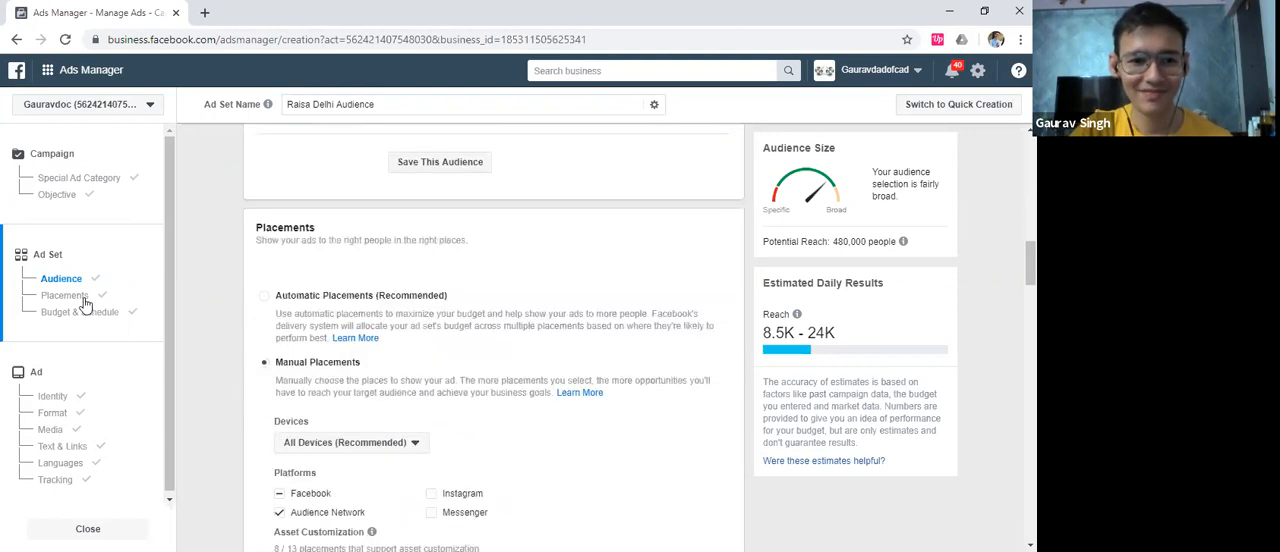
# Go to the ad's settings and review its format, media and text sections with the Mobile News Feed preview
pyautogui.scroll(-2, 278, 346)
pyautogui.click(48, 410)
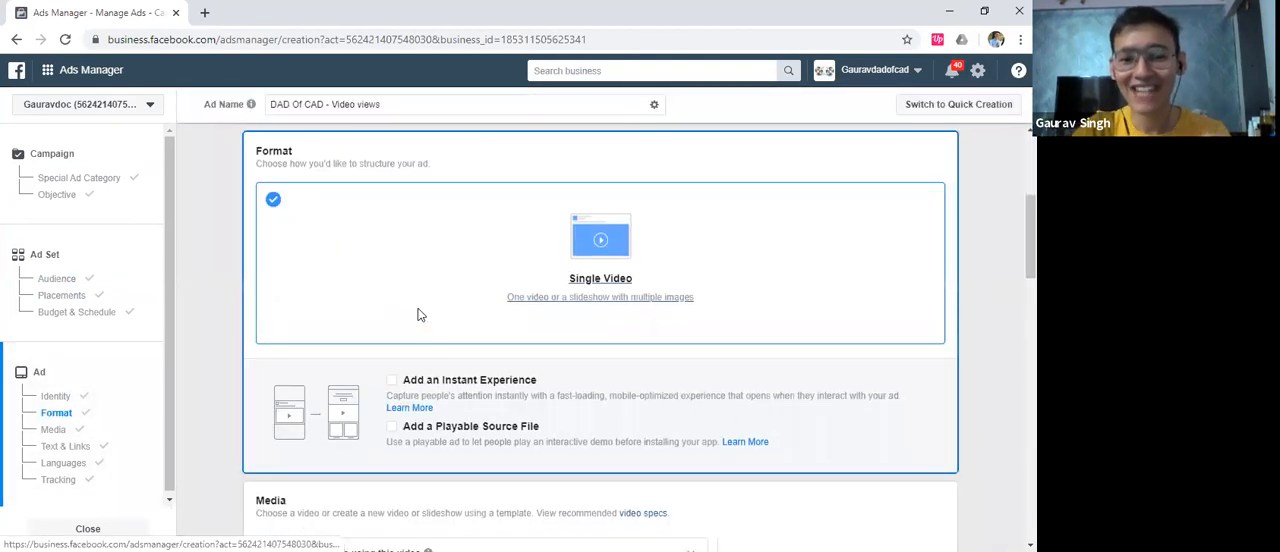
pyautogui.scroll(-2, 418, 315)
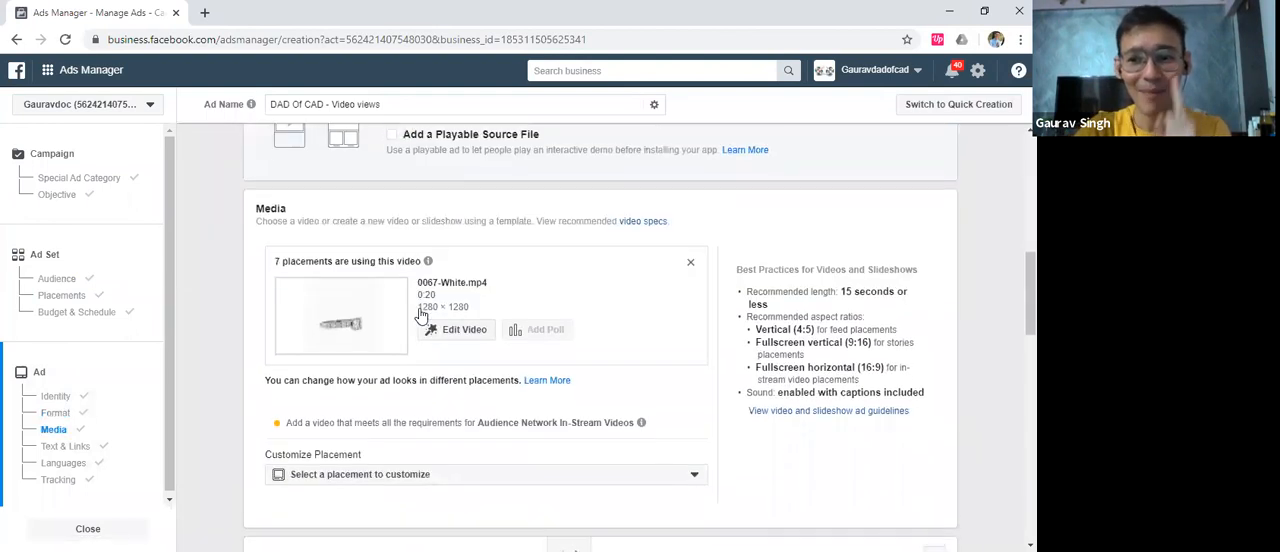
pyautogui.scroll(-1, 424, 317)
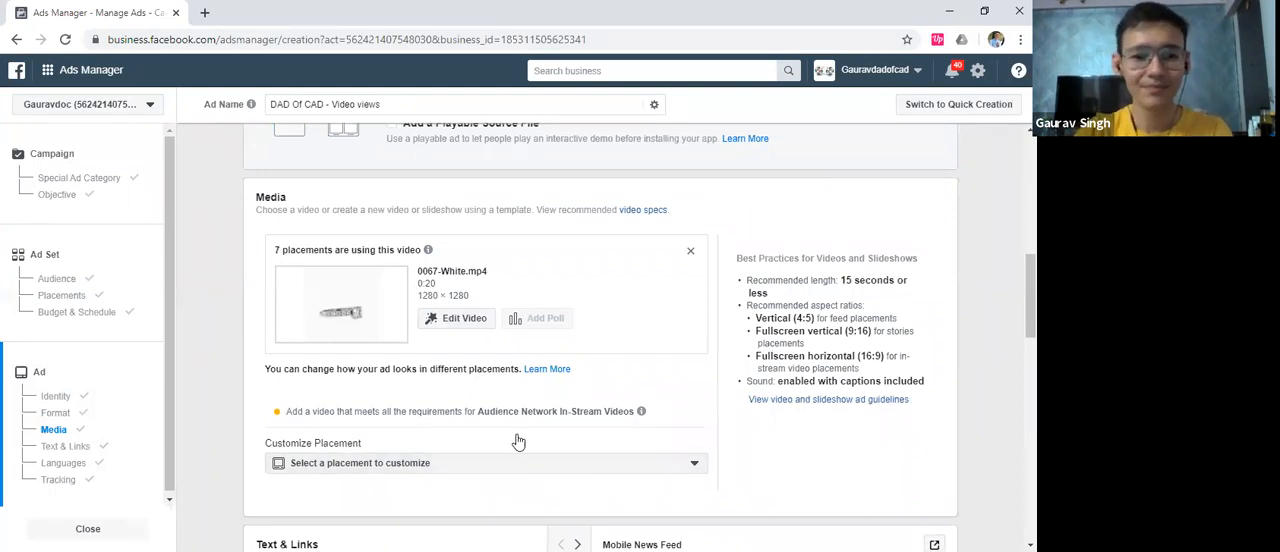
pyautogui.scroll(-4, 389, 281)
pyautogui.click(354, 254)
pyautogui.scroll(-1, 410, 287)
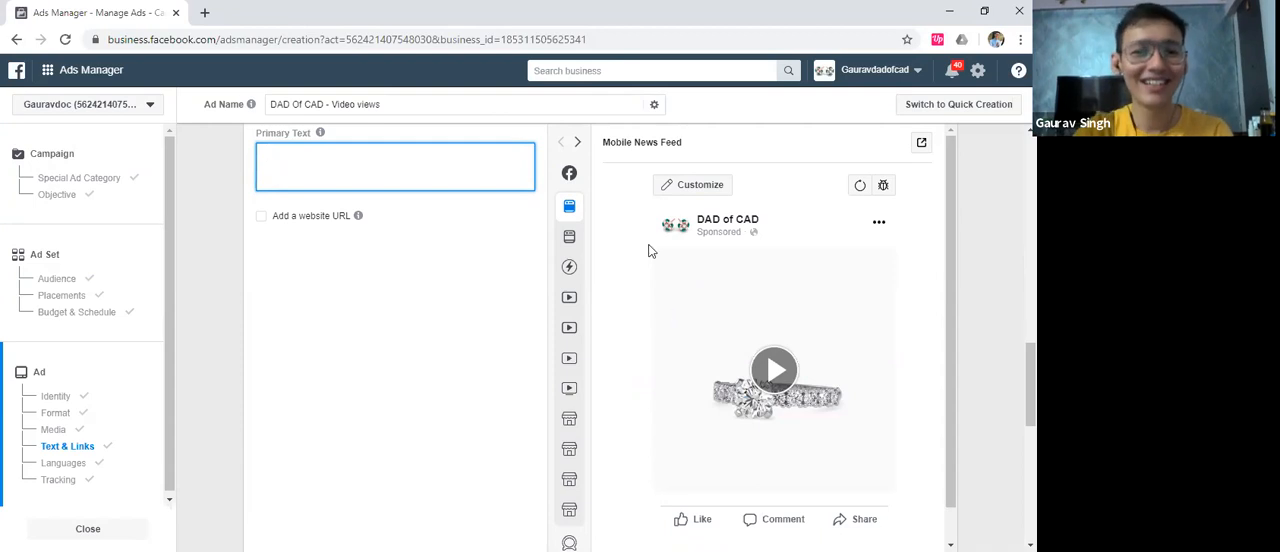
pyautogui.scroll(1, 290, 252)
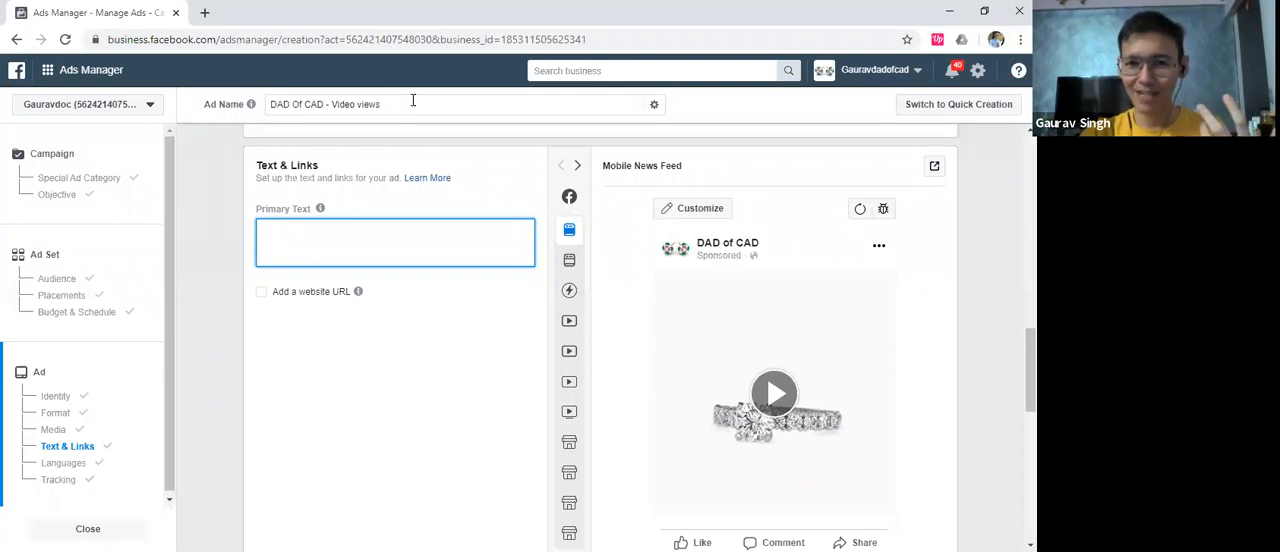
pyautogui.click(873, 9)
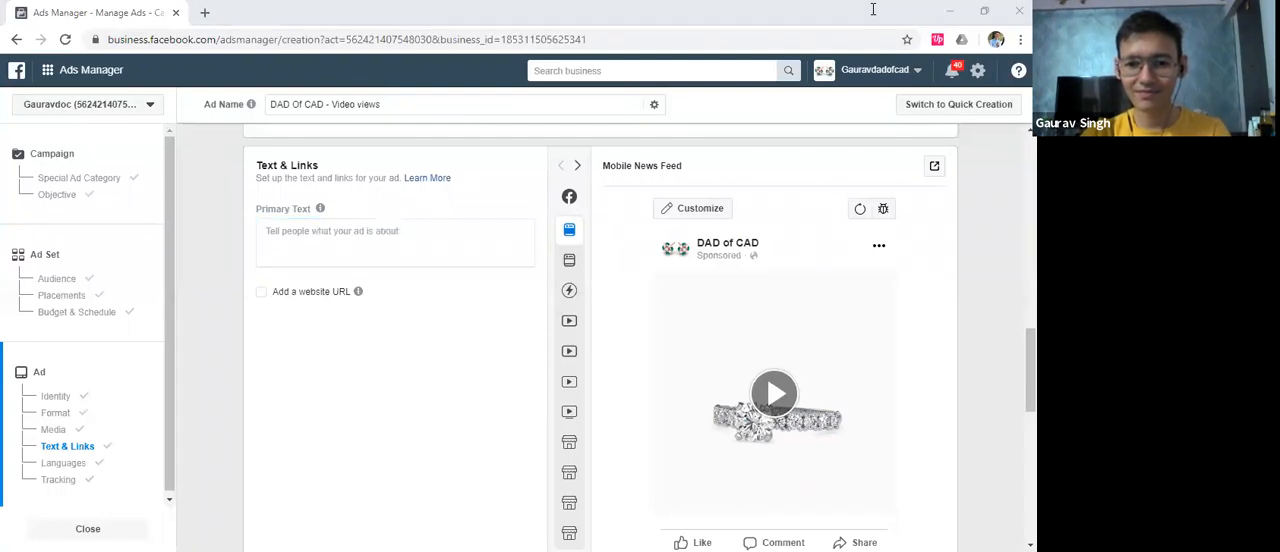
pyautogui.moveTo(548, 461); pyautogui.dragTo(577, 550)
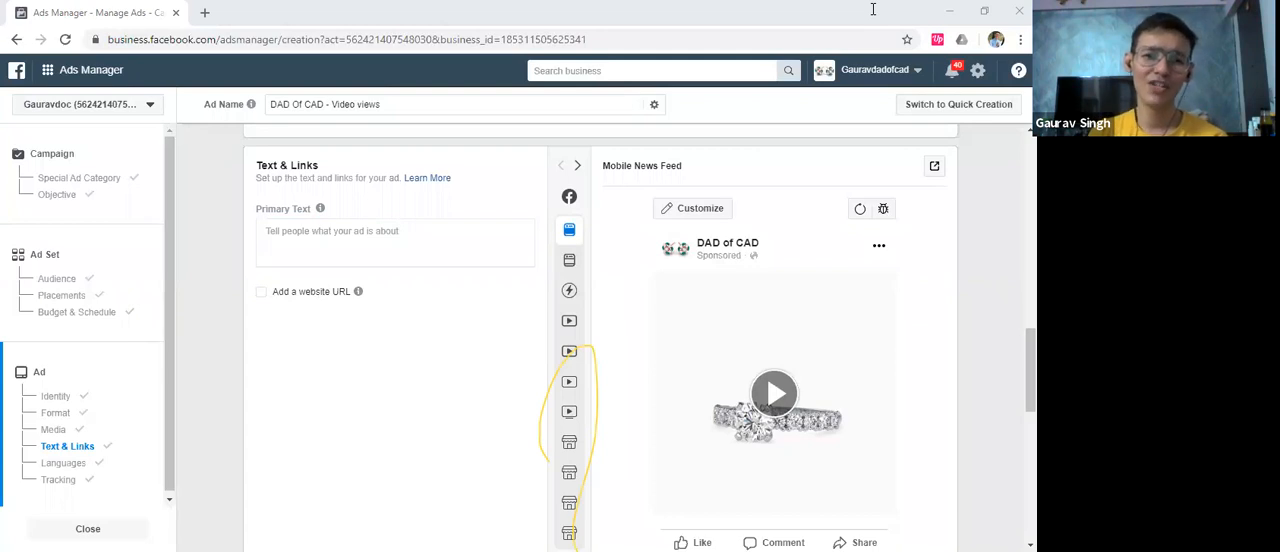
pyautogui.hotkey('ctrl', 'z')
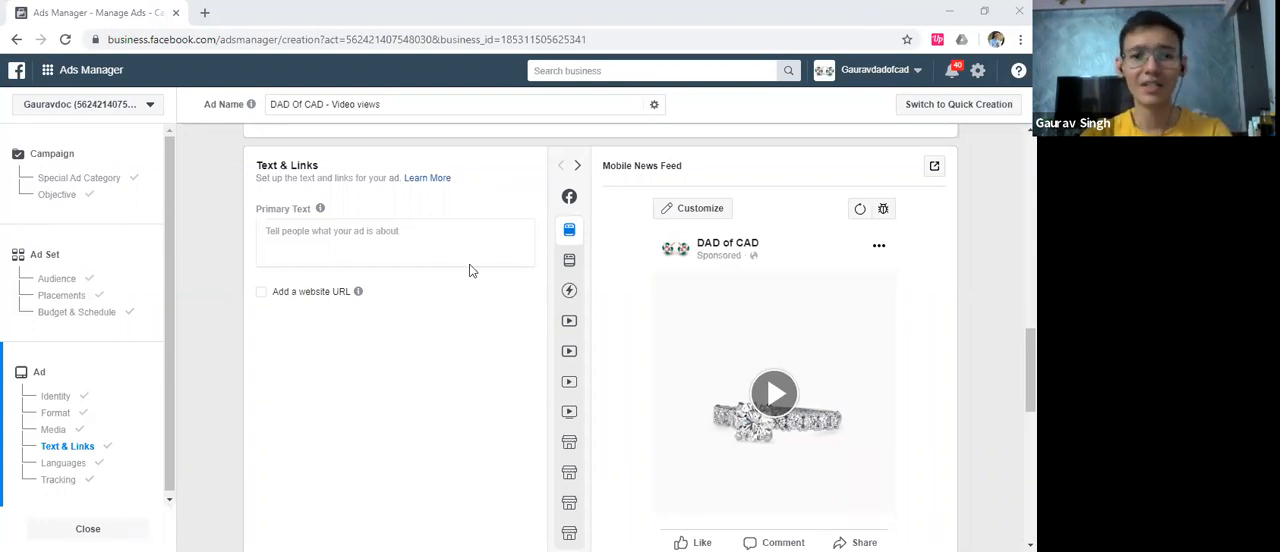
# Begin the ad's primary text with "If you were ever caught in the past,"
pyautogui.click(400, 229)
pyautogui.write('If you w')
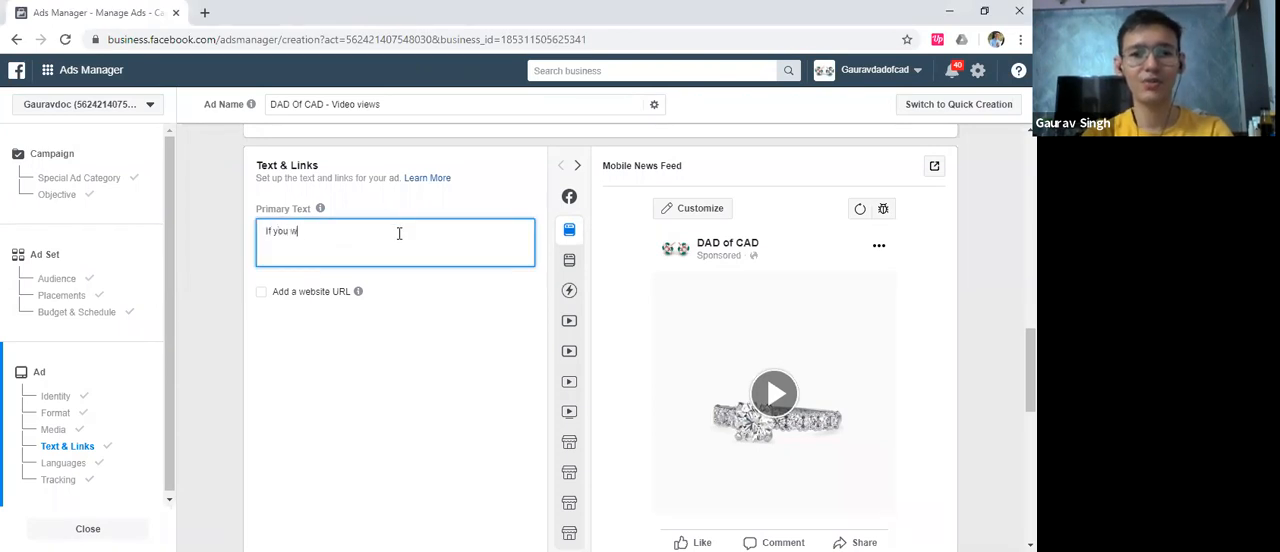
pyautogui.press('BackSpace')
pyautogui.write('ever')
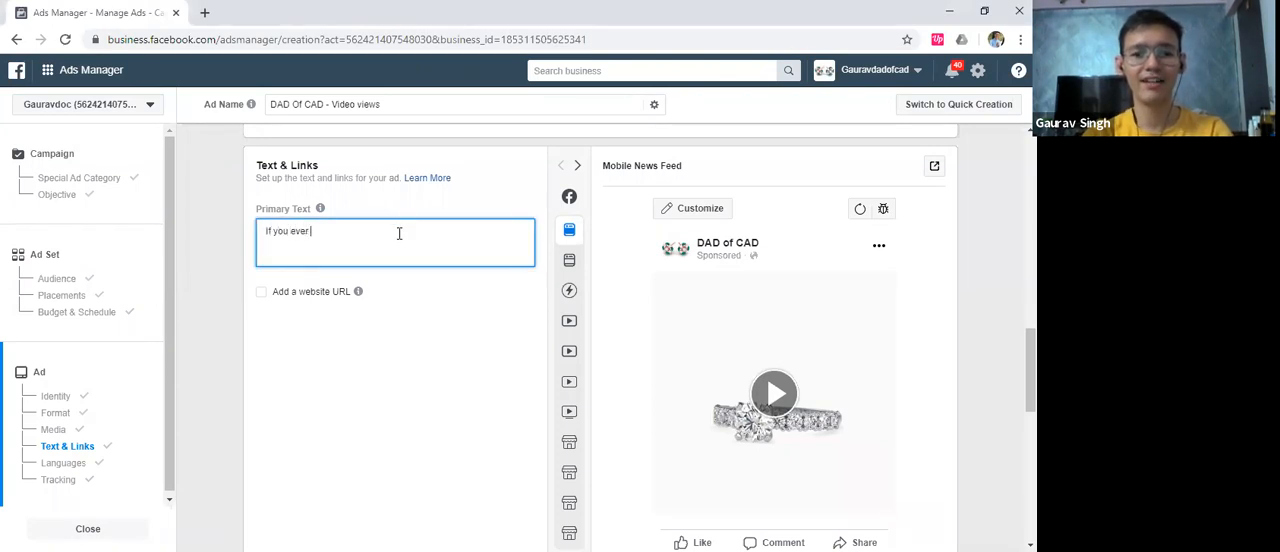
pyautogui.press('BackSpace')
pyautogui.press('BackSpace')
pyautogui.press('BackSpace')
pyautogui.press('BackSpace')
pyautogui.write('we')
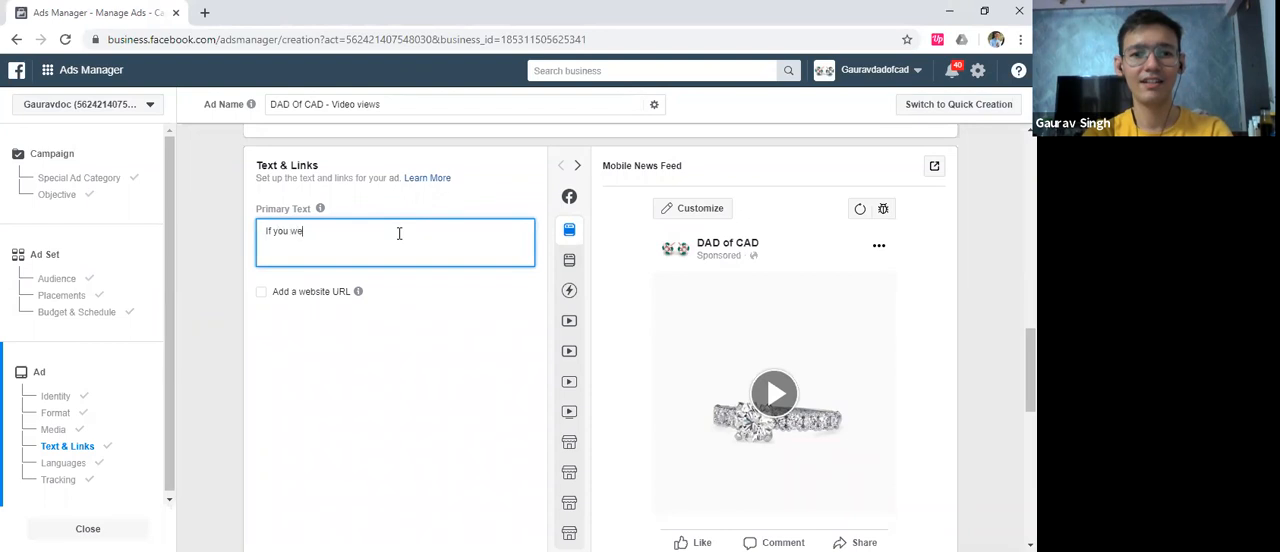
pyautogui.write('re ever caught')
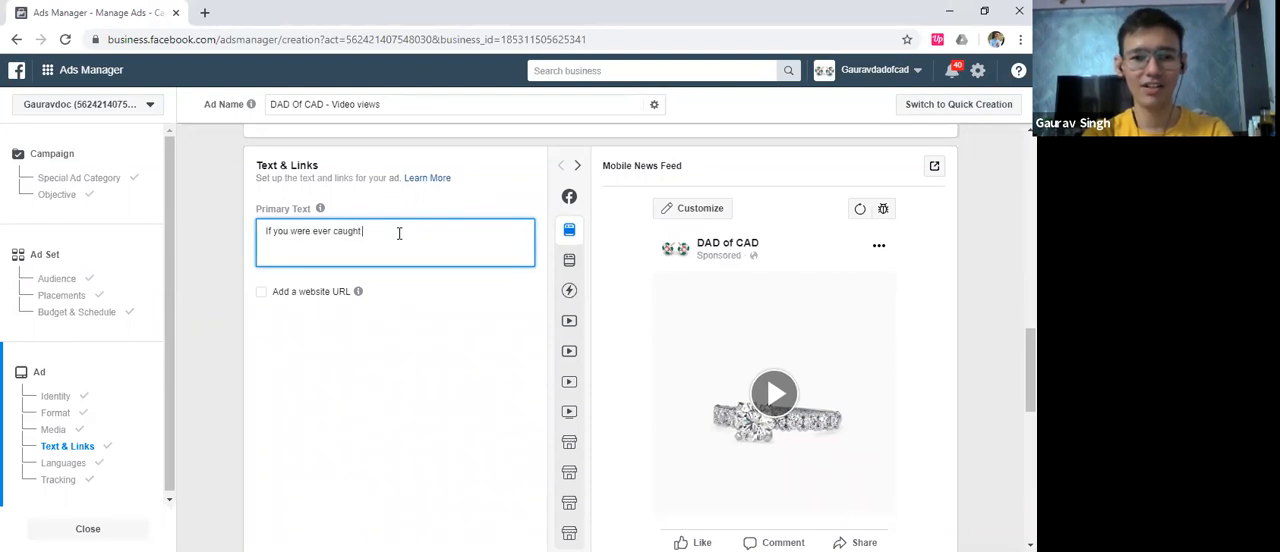
pyautogui.write(' in the past,')
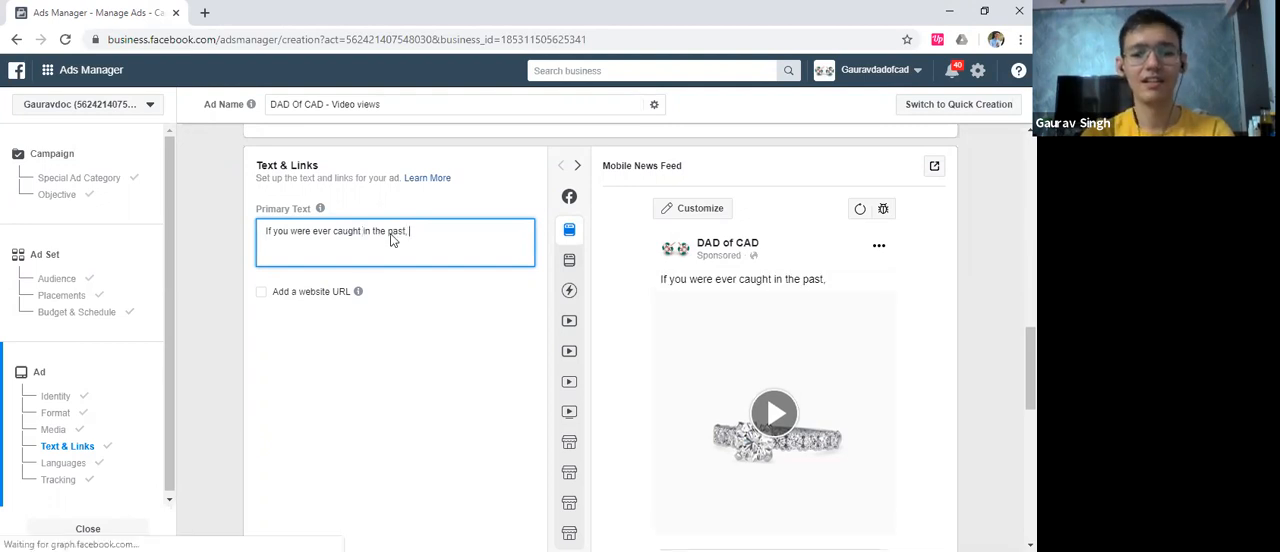
pyautogui.write(' Thi')
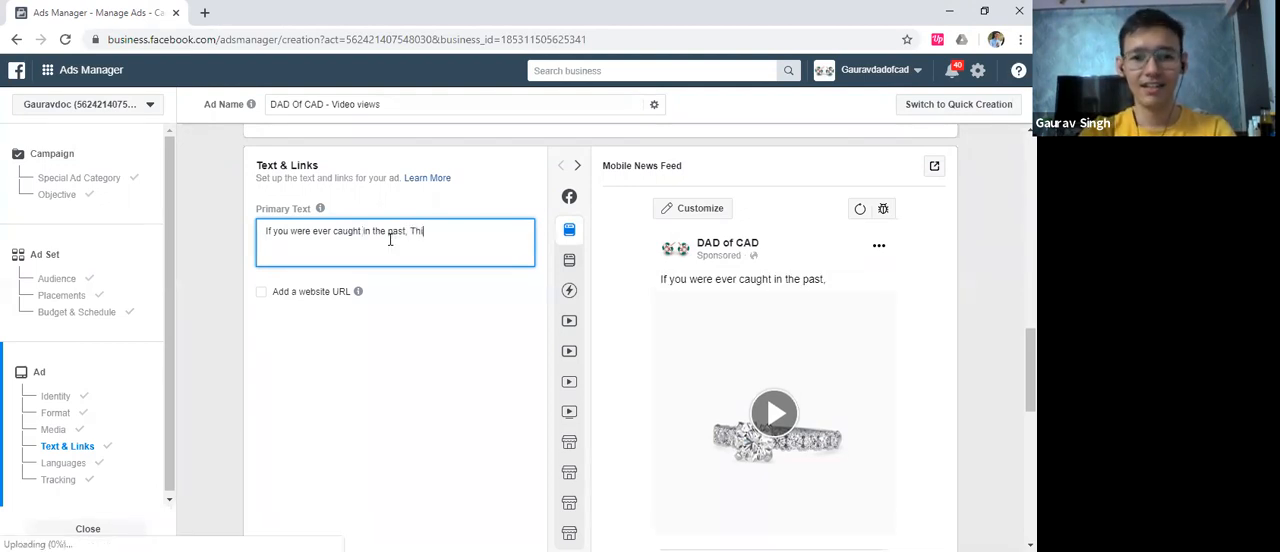
pyautogui.write('s can r')
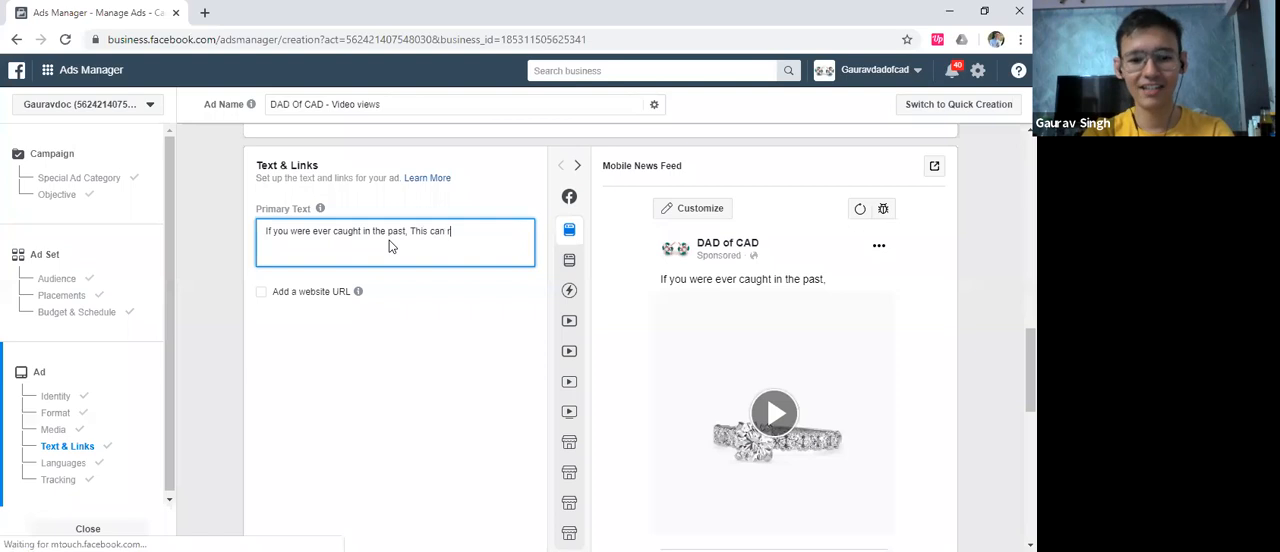
pyautogui.write('eally')
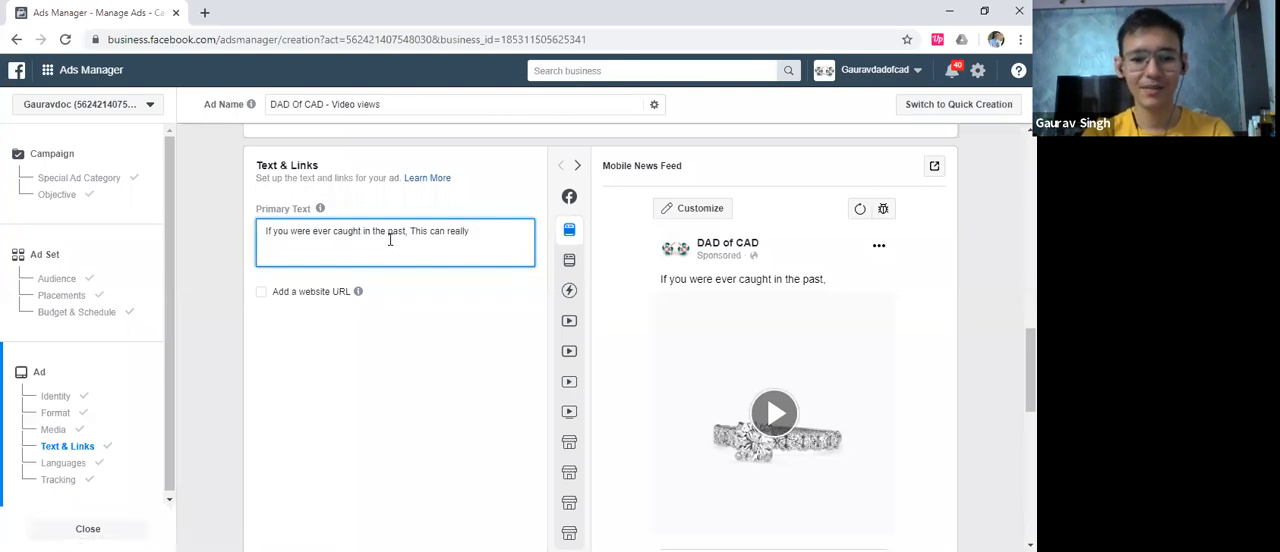
pyautogui.write(' be an oppor')
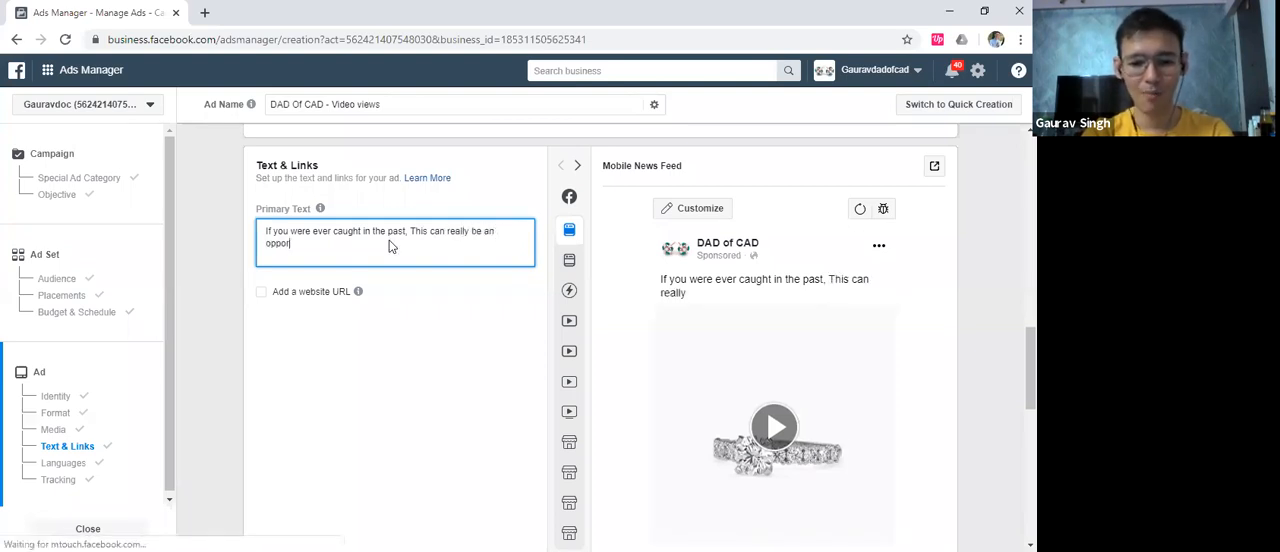
pyautogui.write('utnity for you to cover it up')
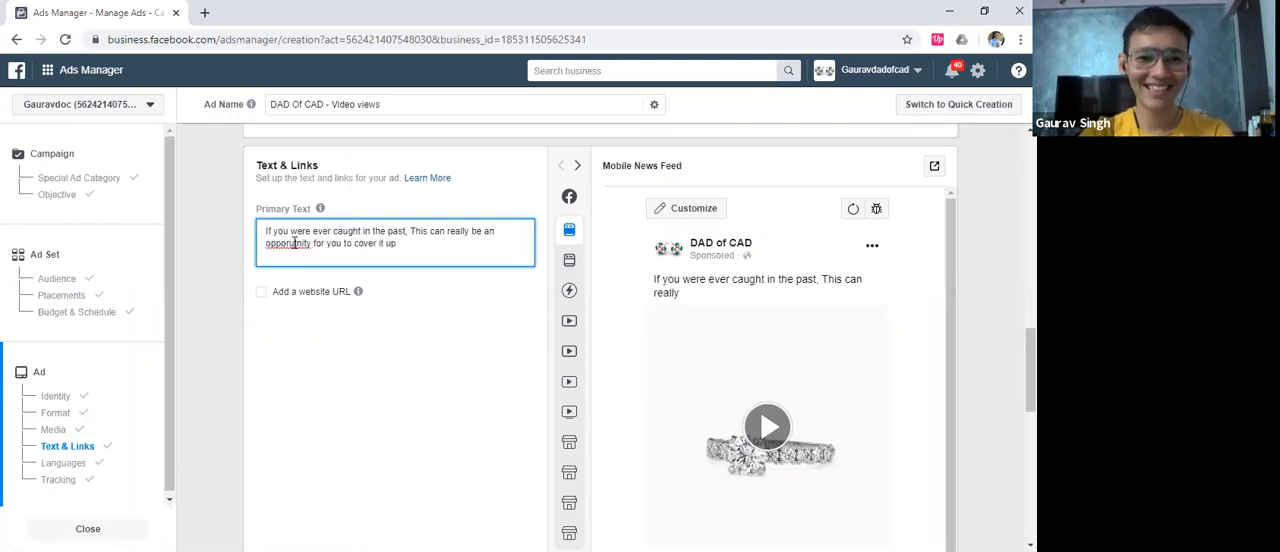
# Continue the primary text with "This can really be an opportunity for you to cover it up" and correct the spelling of "opportunity"
pyautogui.rightClick(295, 243)
pyautogui.click(320, 258)
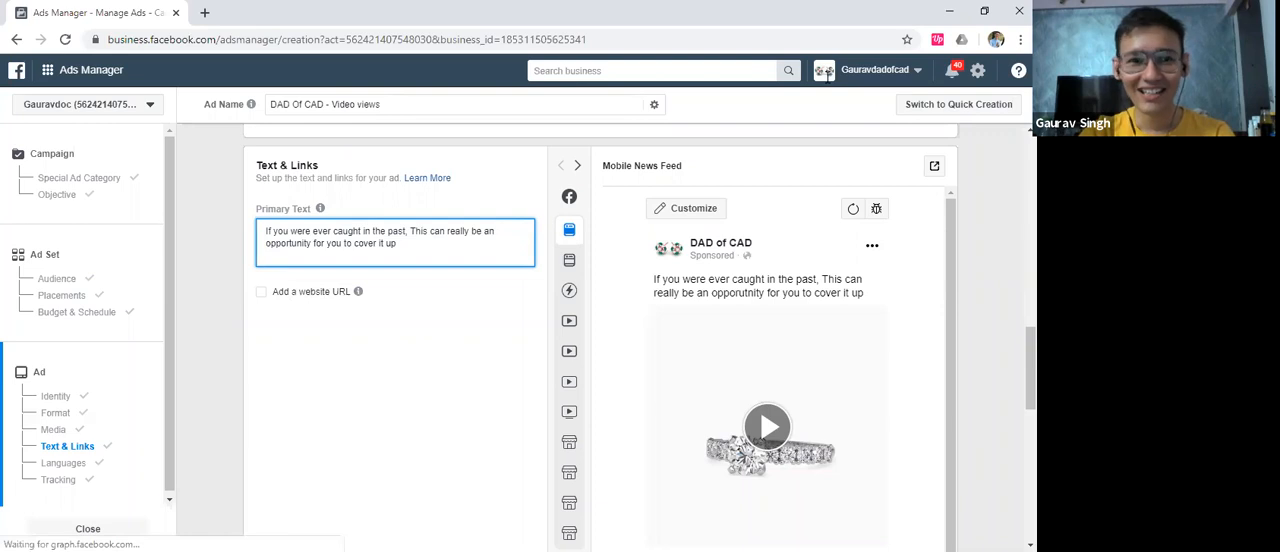
# Open the Facebook symbols page of piliapp.com in a new browser tab
pyautogui.click(204, 12)
pyautogui.write('faceboo')
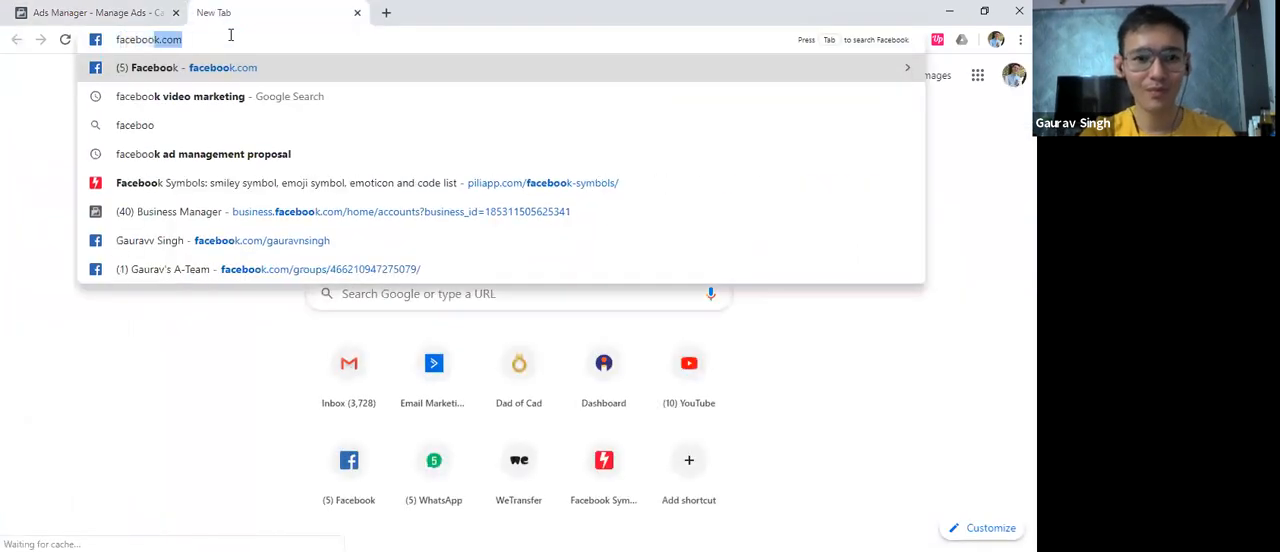
pyautogui.press('Down')
pyautogui.press('Down')
pyautogui.press('Down')
pyautogui.press('Down')
pyautogui.press('Return')
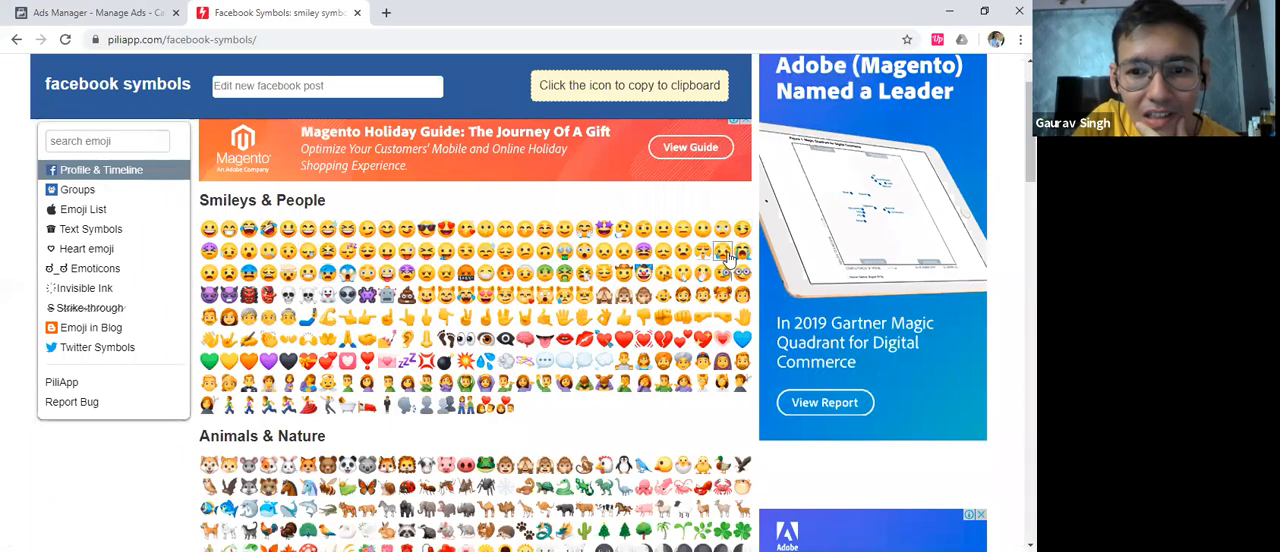
# Copy a sad crying face emoji and insert it before "caught" in the ad's primary text
pyautogui.click(592, 226)
pyautogui.click(100, 12)
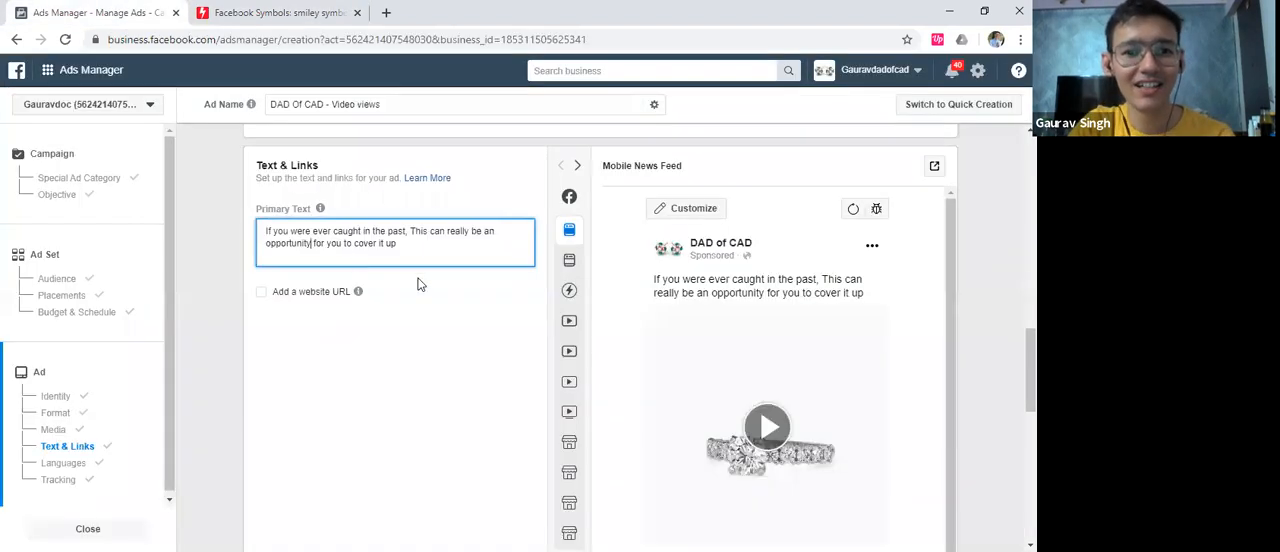
pyautogui.click(334, 231)
pyautogui.write('😢')
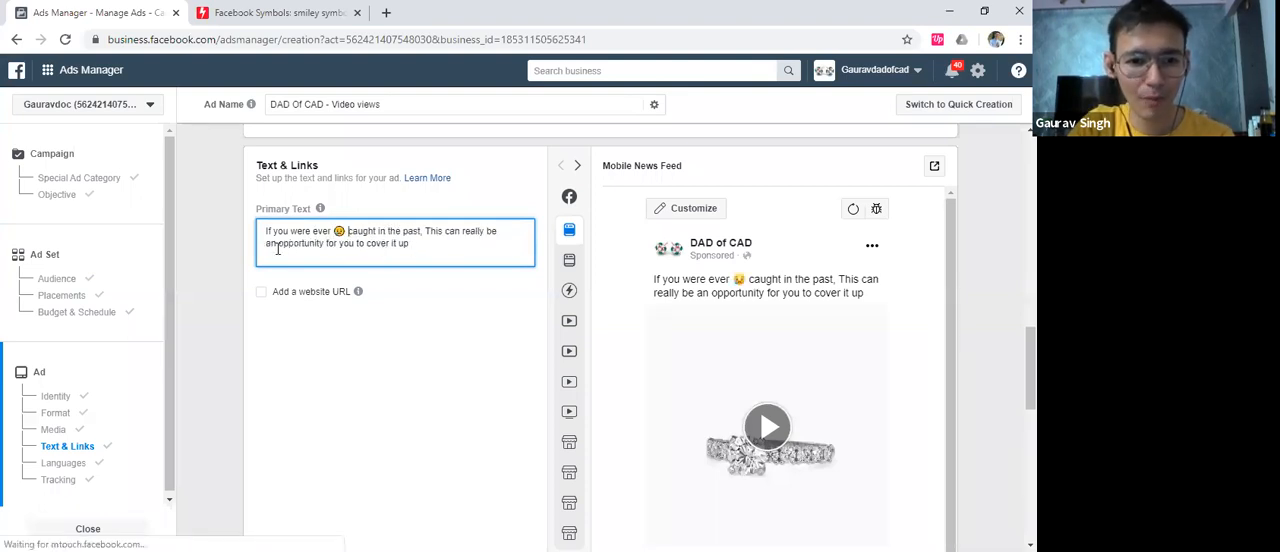
# Copy a winking face emoji from the symbols page and add it after "cover it up" in the primary text
pyautogui.click(413, 243)
pyautogui.hotkey('alt', 'Tab')
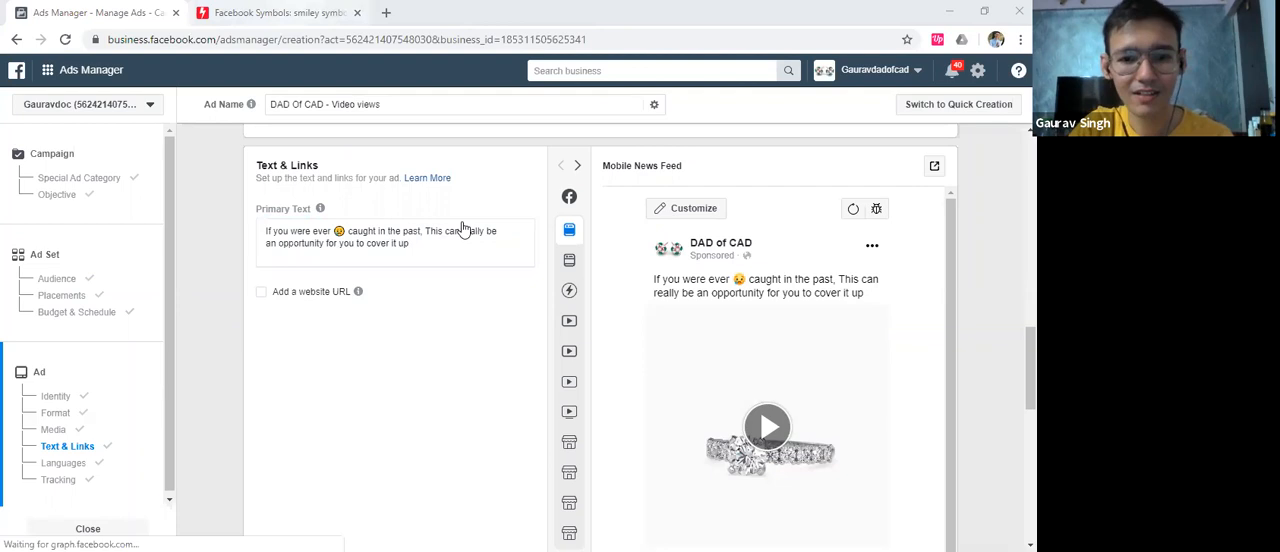
pyautogui.hotkey('ctrl', 'Tab')
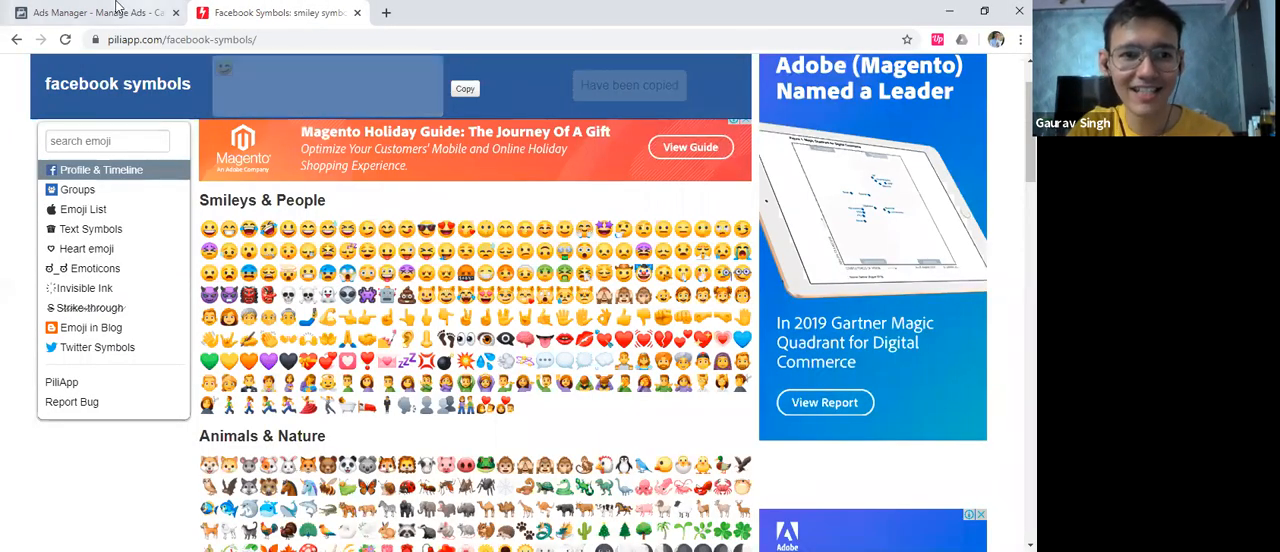
pyautogui.hotkey('ctrl', 'Tab')
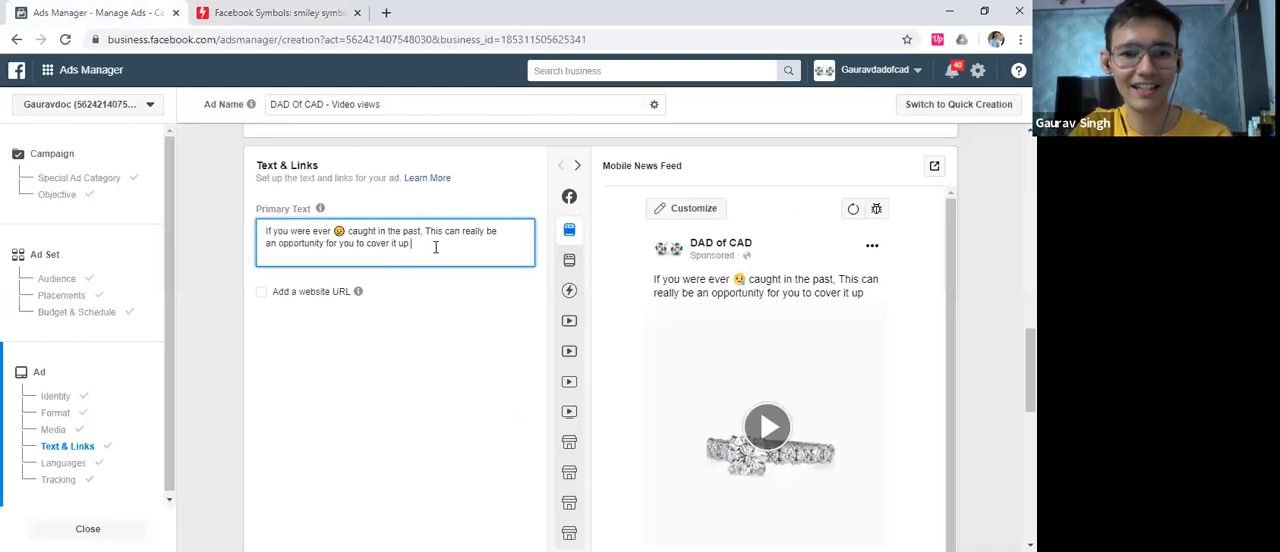
pyautogui.write('😊')
pyautogui.click(260, 300)
pyautogui.click(260, 294)
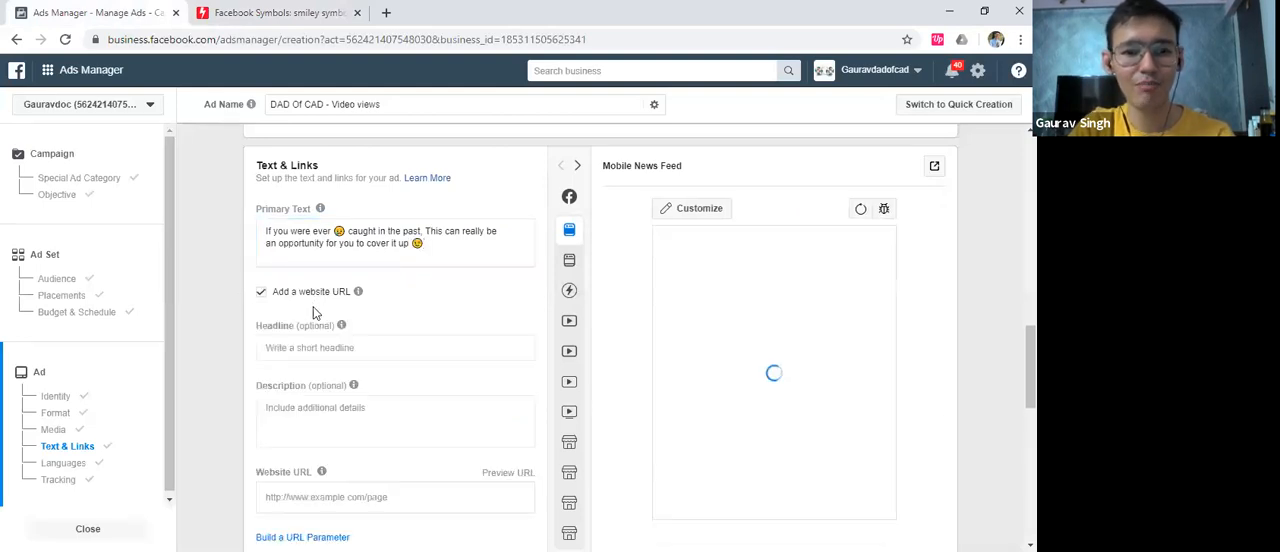
pyautogui.scroll(-1, 311, 363)
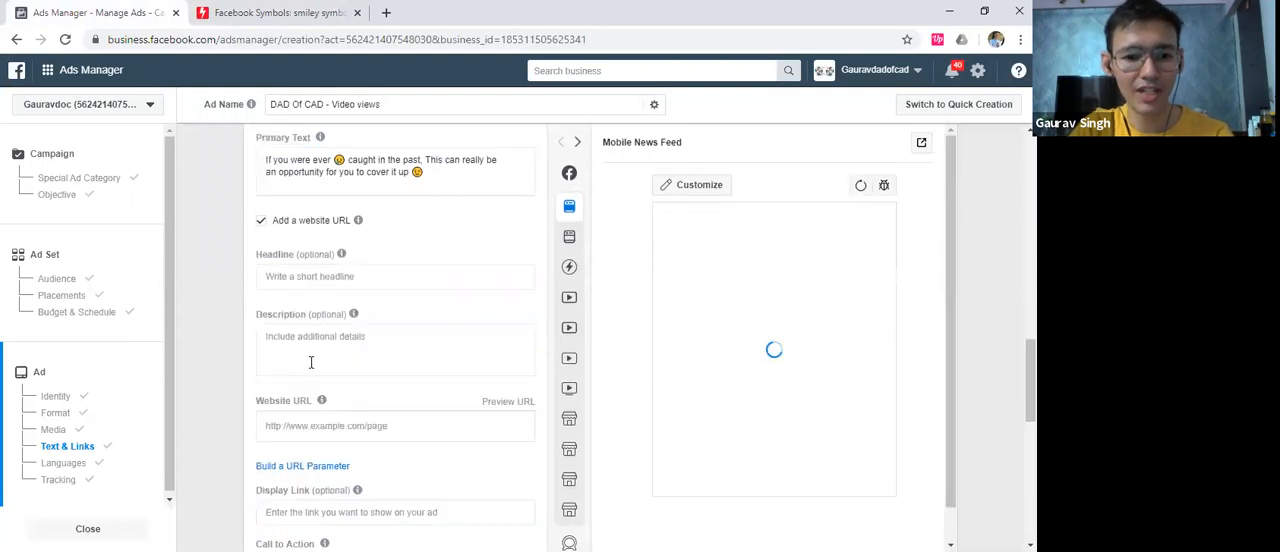
pyautogui.click(313, 425)
pyautogui.write('www')
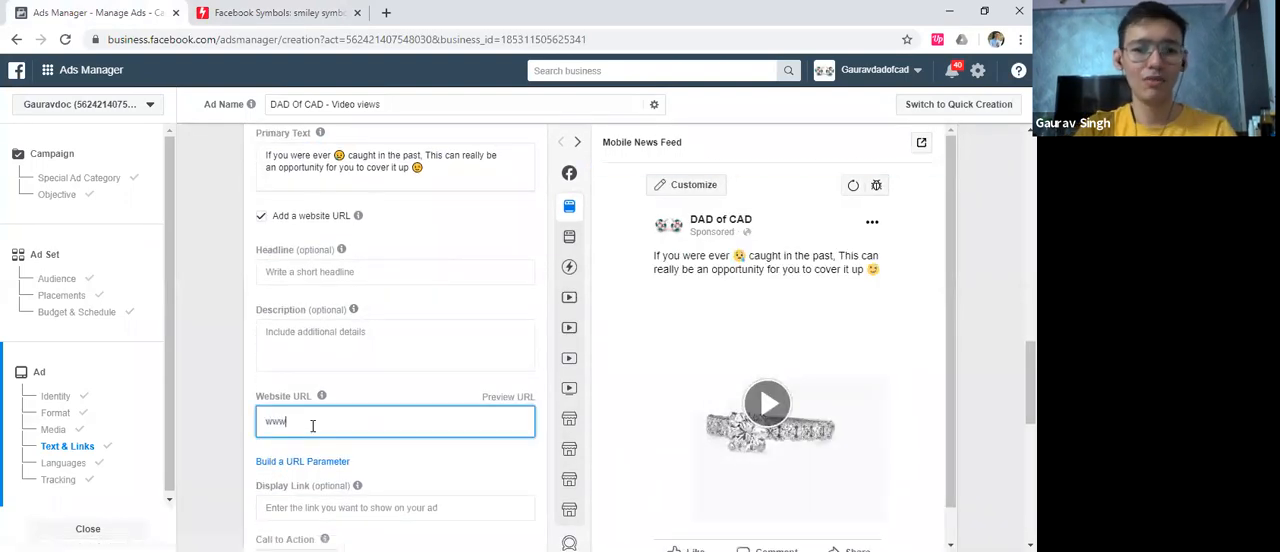
pyautogui.write('.raisajewels.cm')
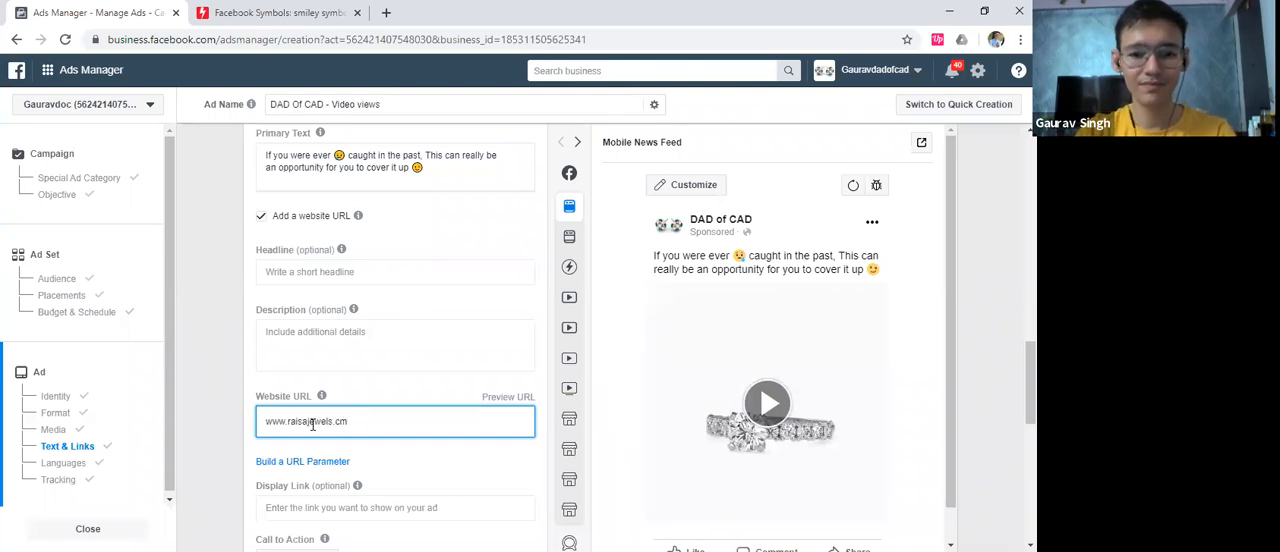
pyautogui.press('BackSpace')
pyautogui.write('om')
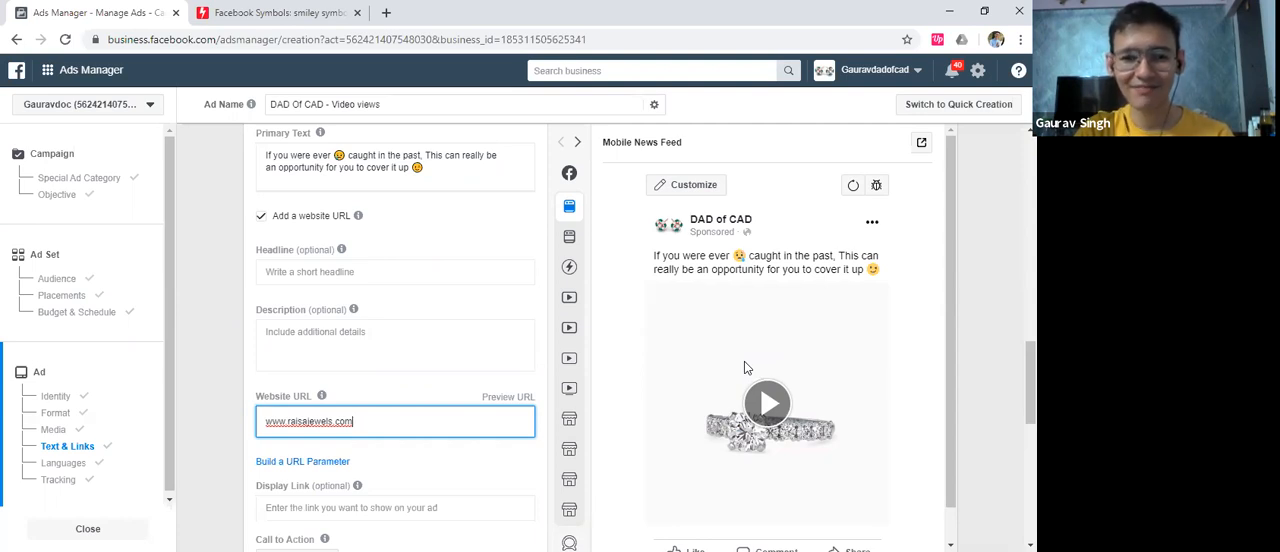
pyautogui.click(547, 320)
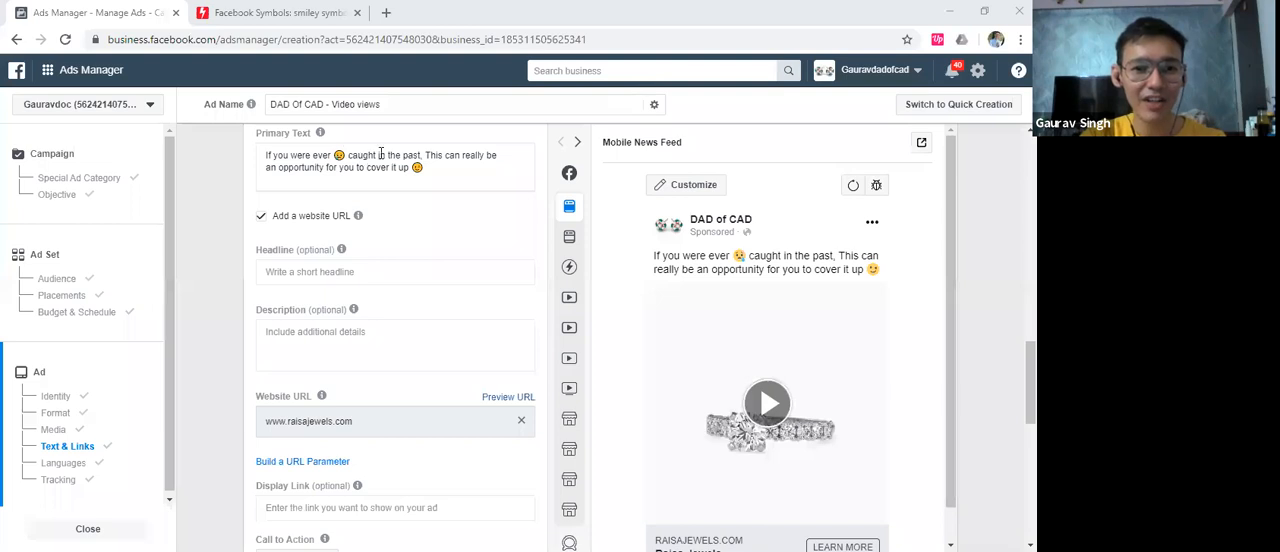
# Insert "red handed" after "caught" in the ad's primary text
pyautogui.click(398, 179)
pyautogui.write('red handed')
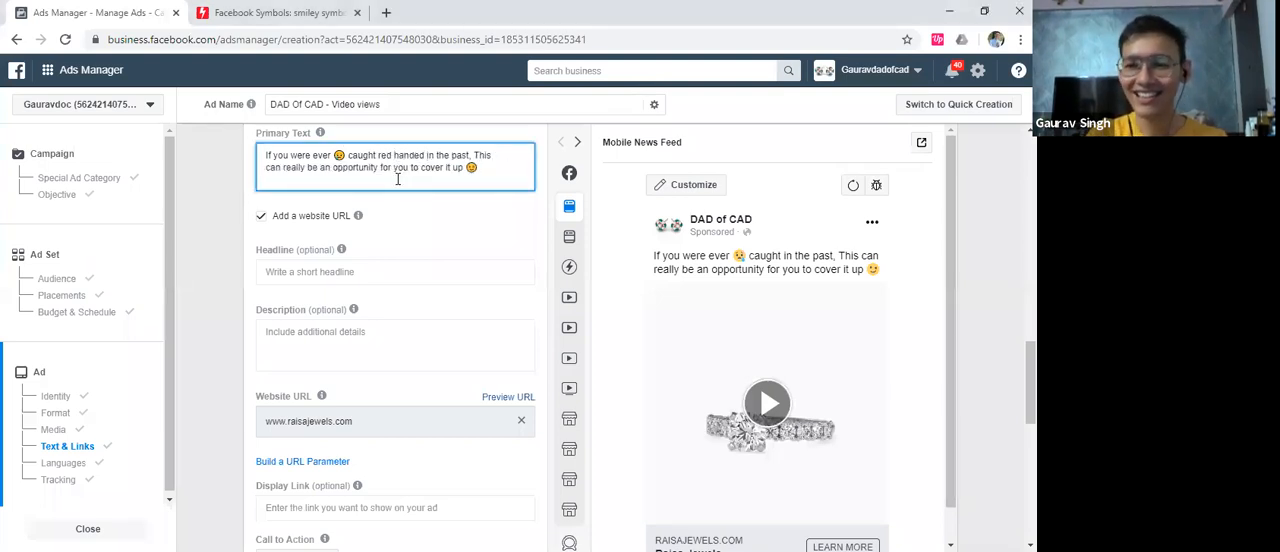
pyautogui.click(654, 128)
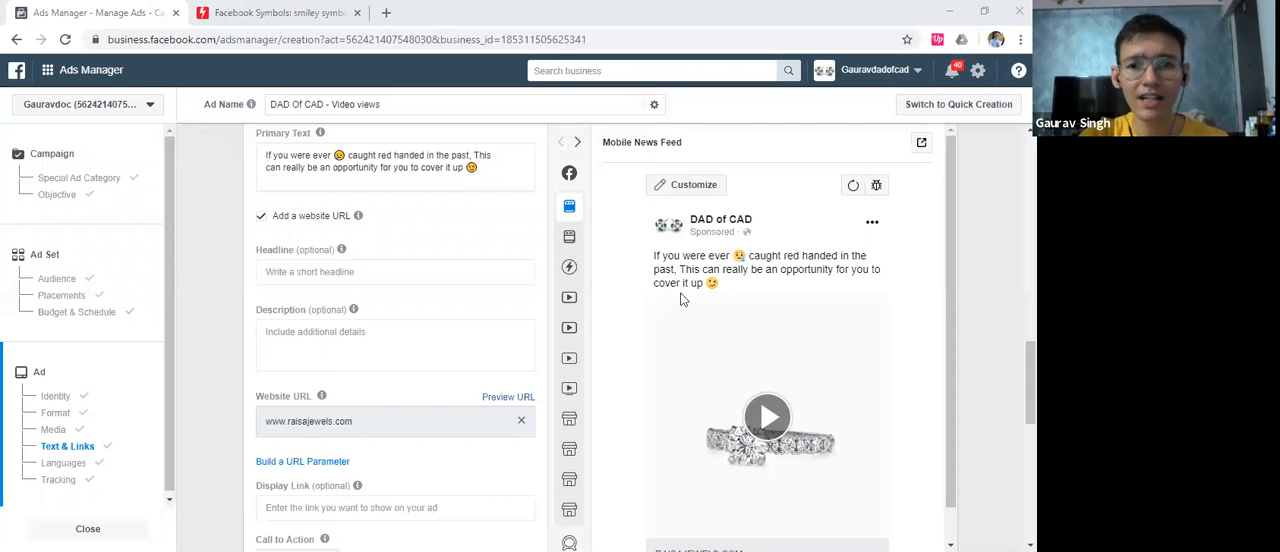
# Play the ad's video in the Mobile News Feed preview and check its website link and call to action
pyautogui.scroll(-2, 545, 300)
pyautogui.moveTo(570, 290)
pyautogui.scroll(1, 570, 290)
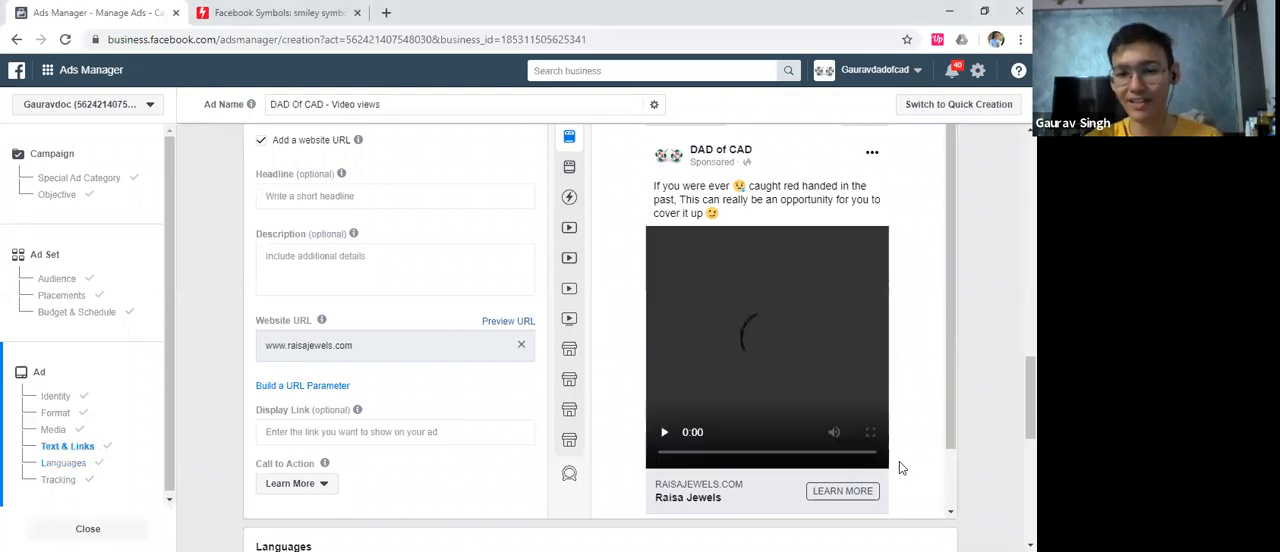
pyautogui.scroll(-1, 617, 354)
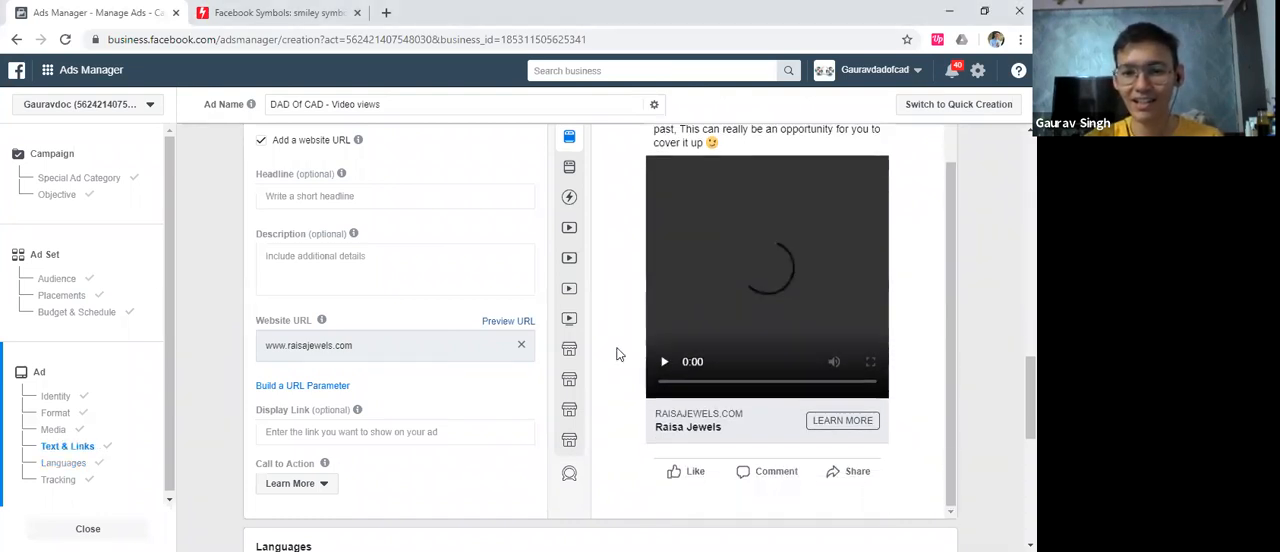
pyautogui.click(664, 372)
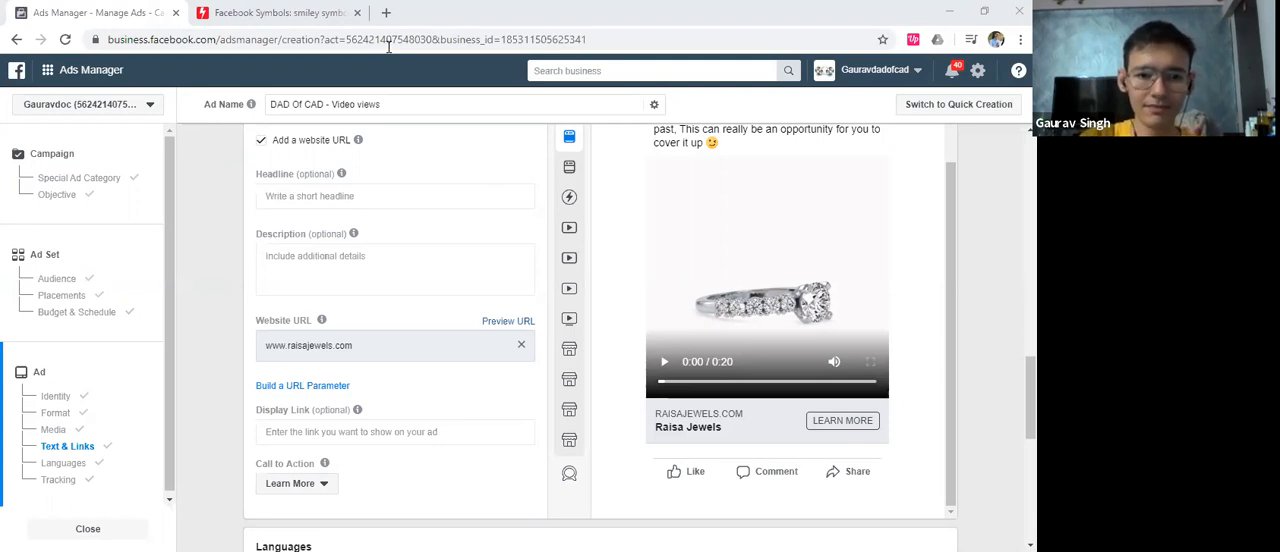
# Review the ad's text, links, tracking and identity settings before confirmation
pyautogui.scroll(-3, 528, 282)
pyautogui.scroll(2, 522, 287)
pyautogui.scroll(2, 522, 287)
pyautogui.scroll(-5, 534, 275)
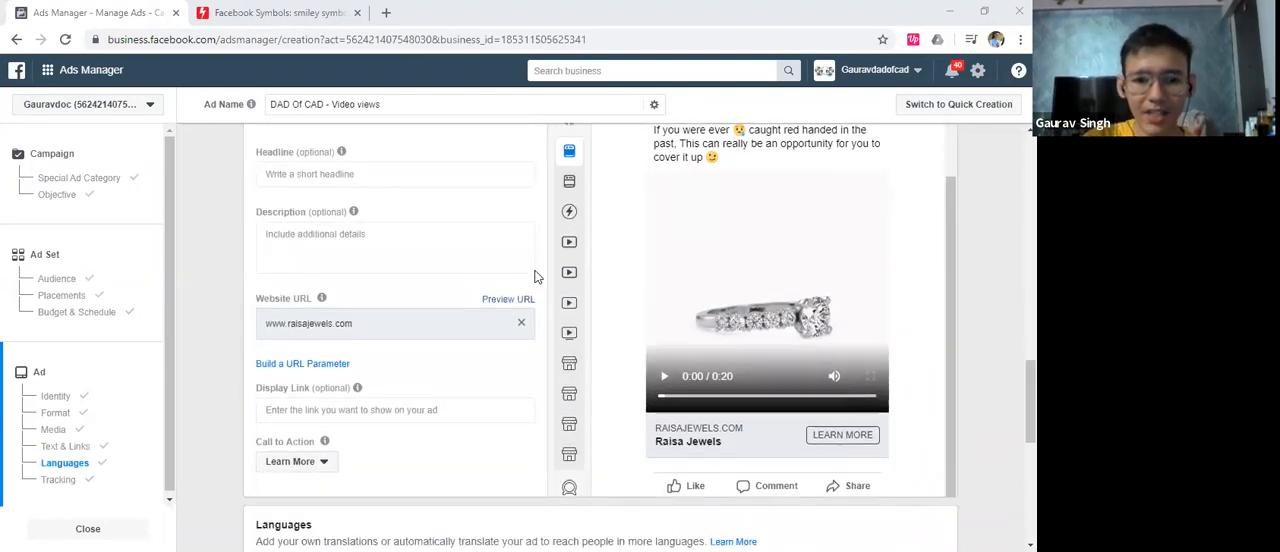
pyautogui.scroll(-1, 545, 276)
pyautogui.scroll(-1, 556, 276)
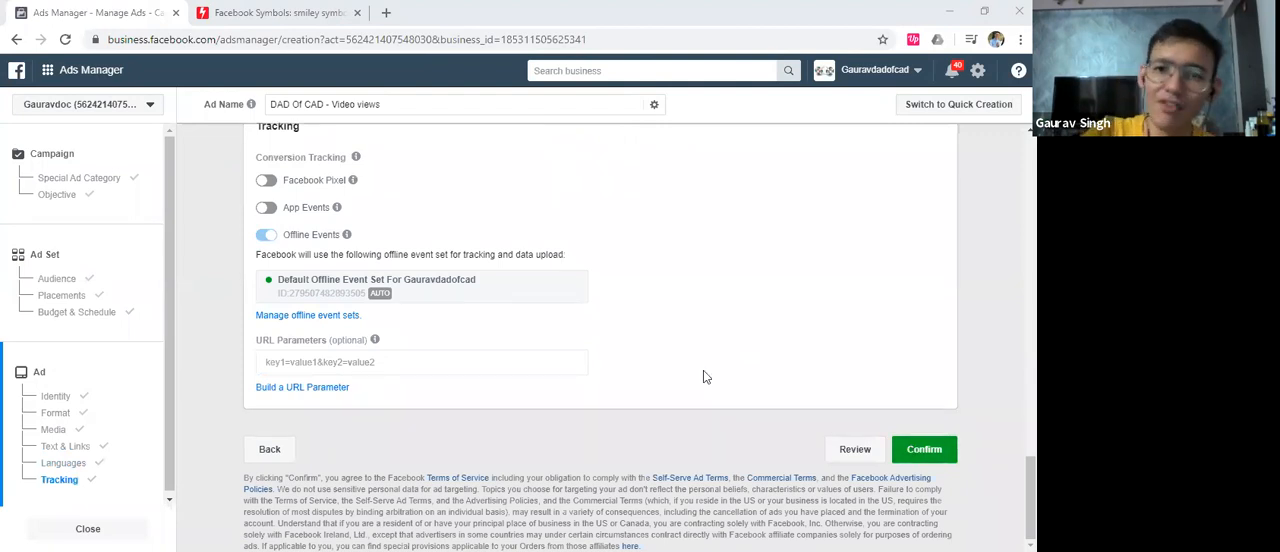
pyautogui.scroll(10, 703, 372)
pyautogui.scroll(1, 659, 391)
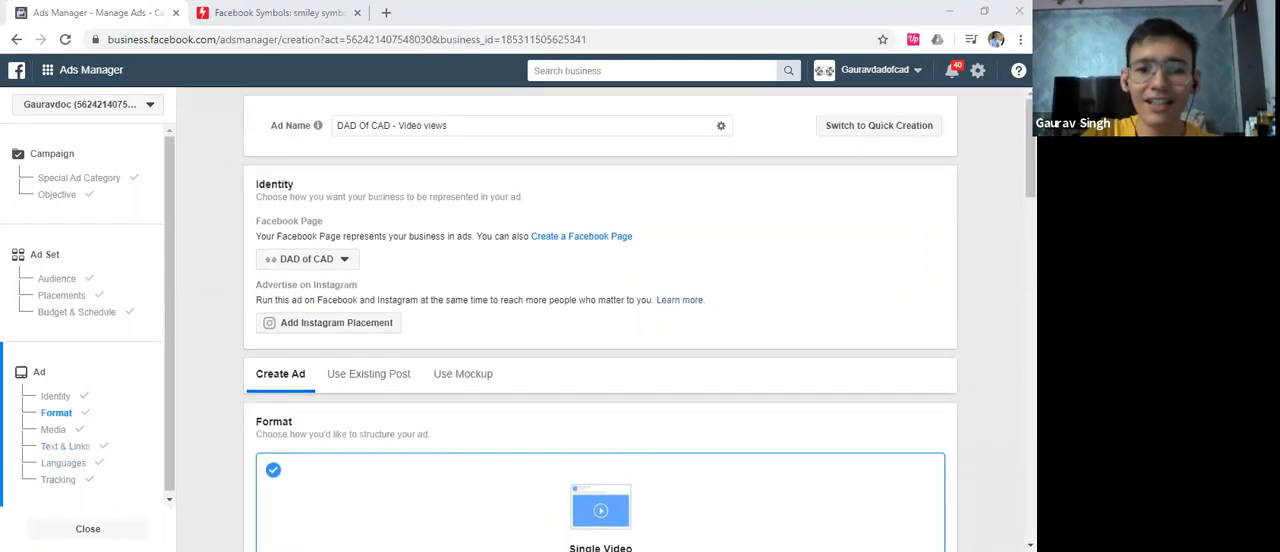
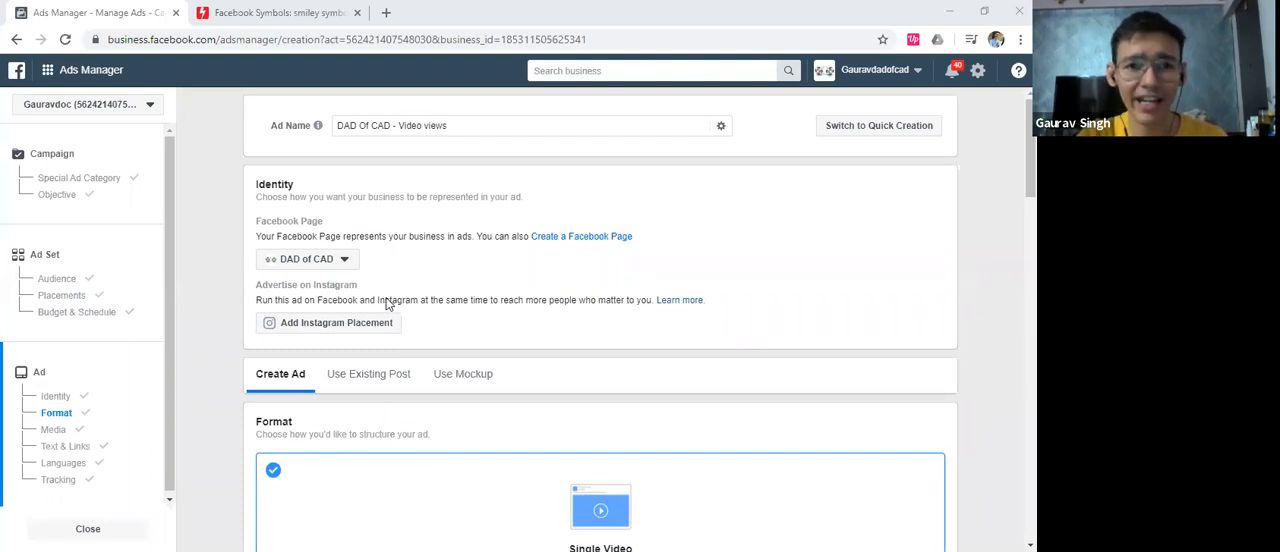
# Open instamojo.com in a new browser tab and go to the store's list of live products
pyautogui.hotkey('ctrl', 't')
pyautogui.write('instamojo.com')
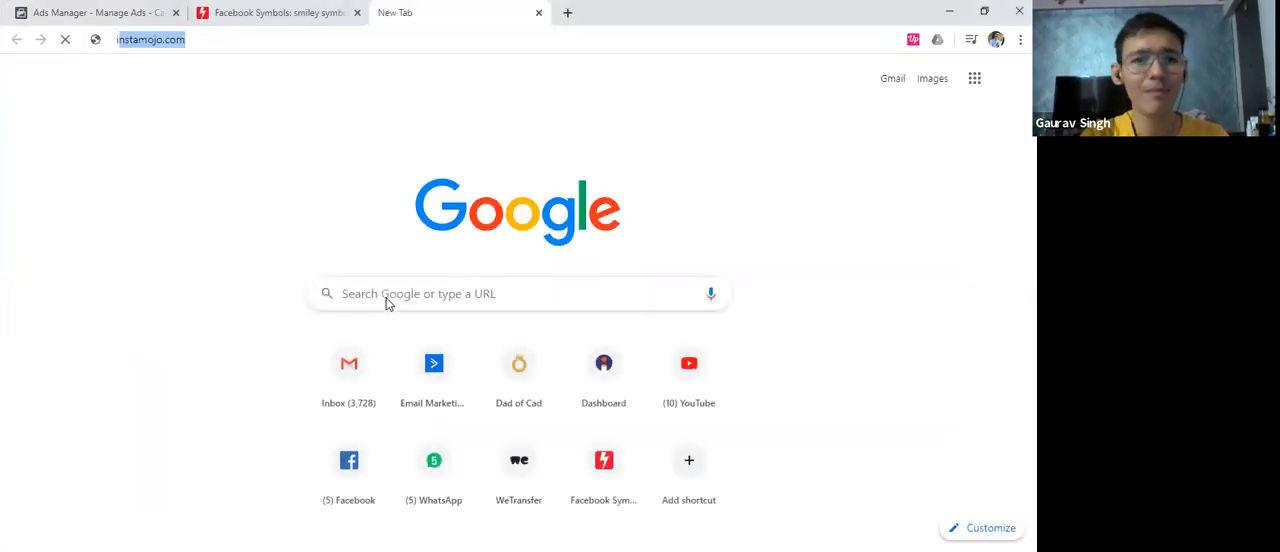
pyautogui.click(250, 70)
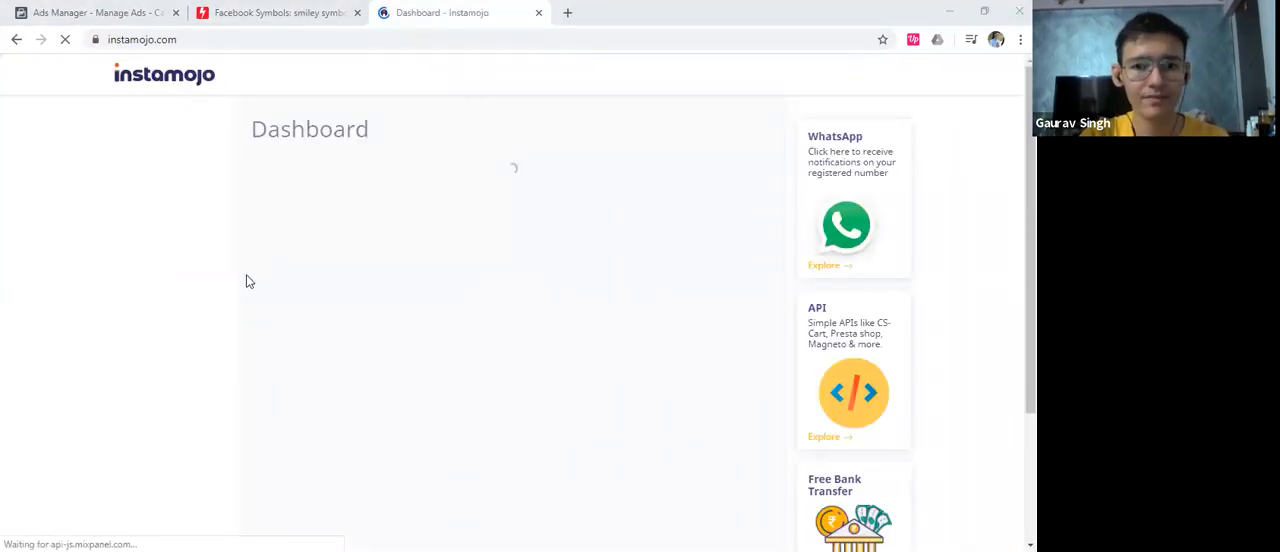
pyautogui.click(168, 297)
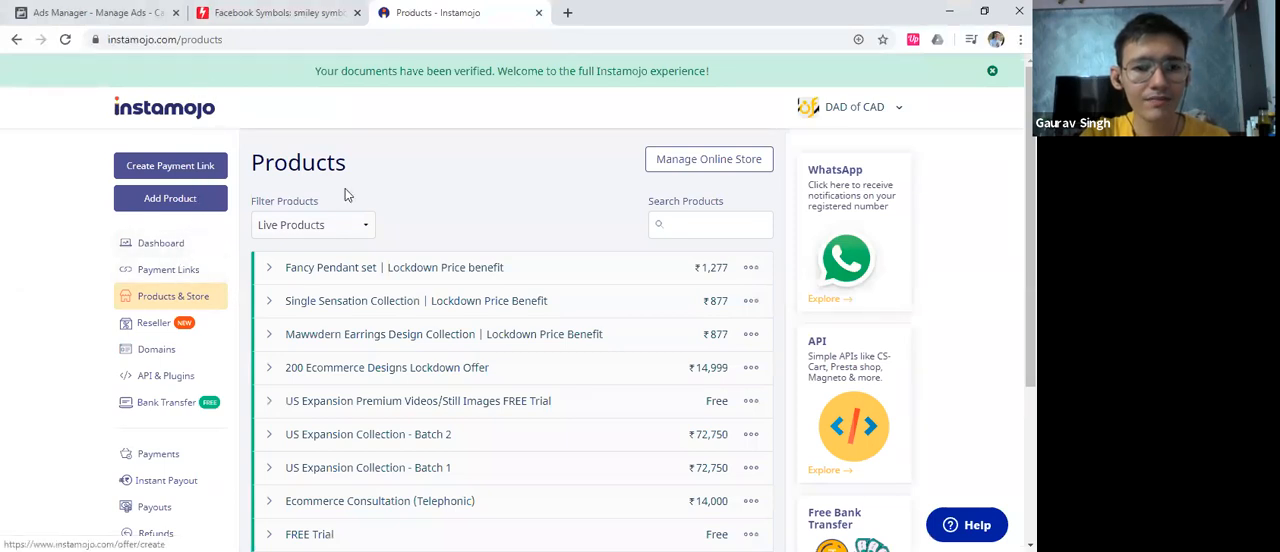
# Open the FREE Trial product's page from its link and select the page's full web address
pyautogui.scroll(-1, 334, 423)
pyautogui.click(342, 458)
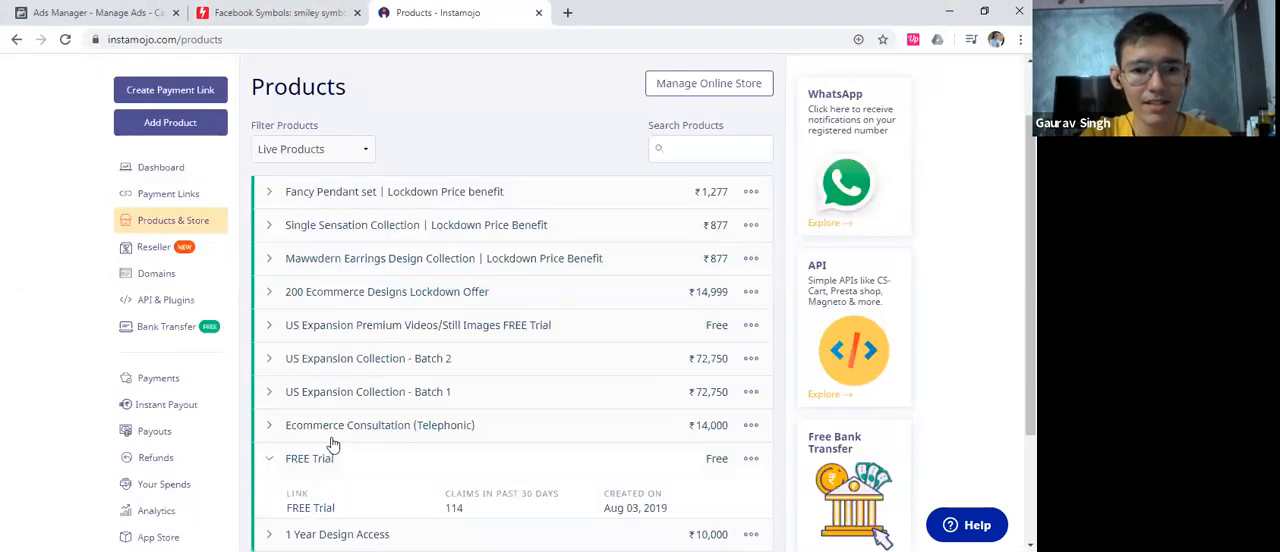
pyautogui.click(310, 507)
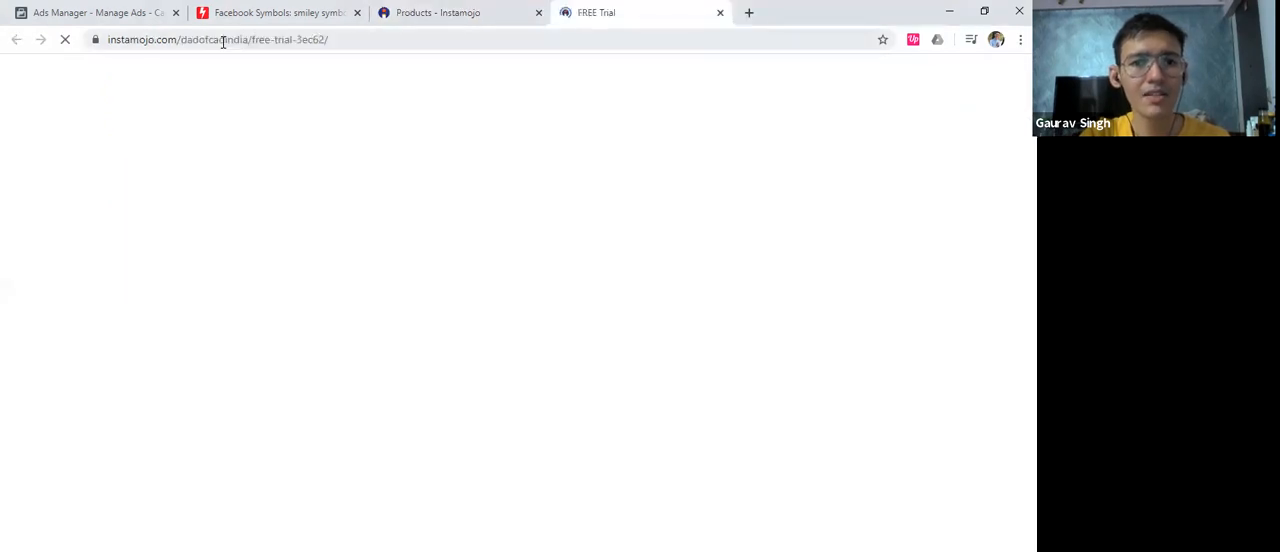
pyautogui.click(222, 41)
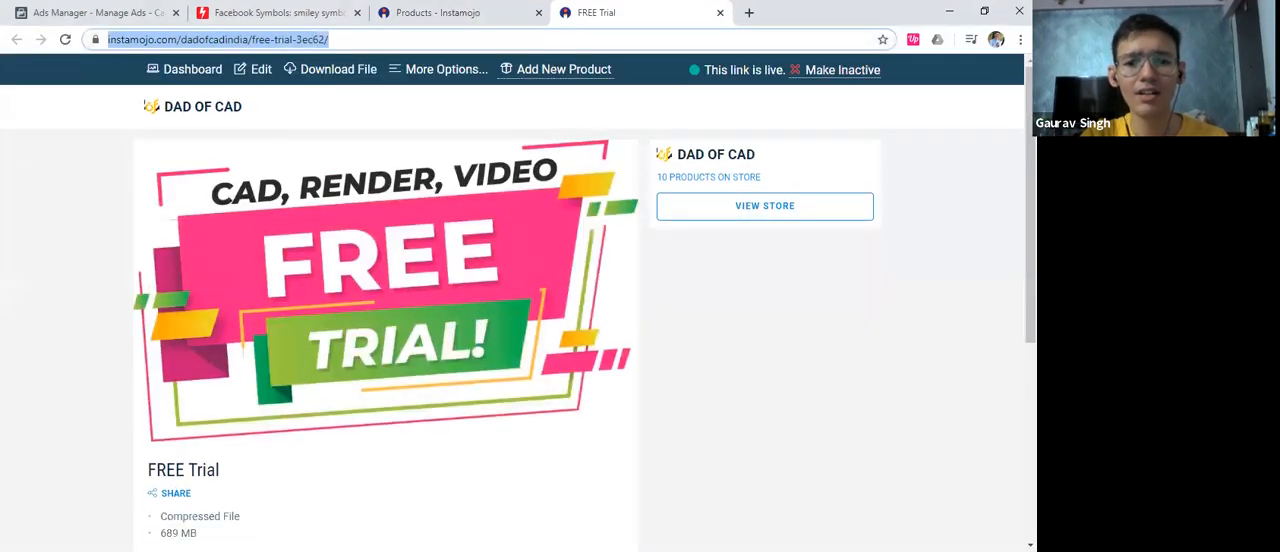
pyautogui.hotkey('alt', 'Tab')
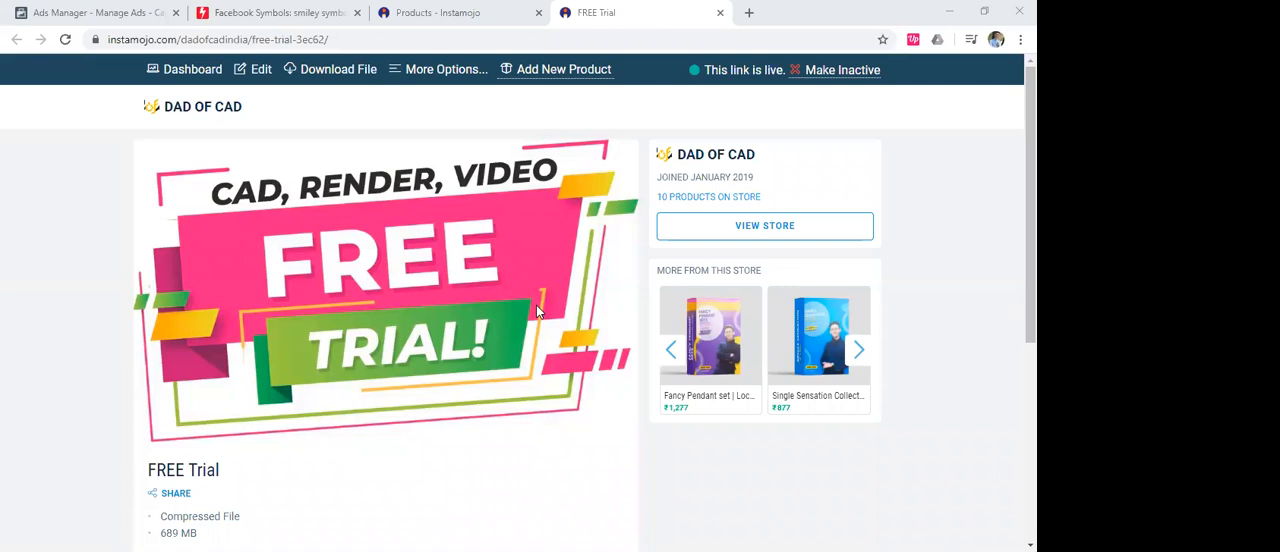
# Return to Ads Manager and check the available ad accounts, keeping the current business account selected
pyautogui.click(46, 9)
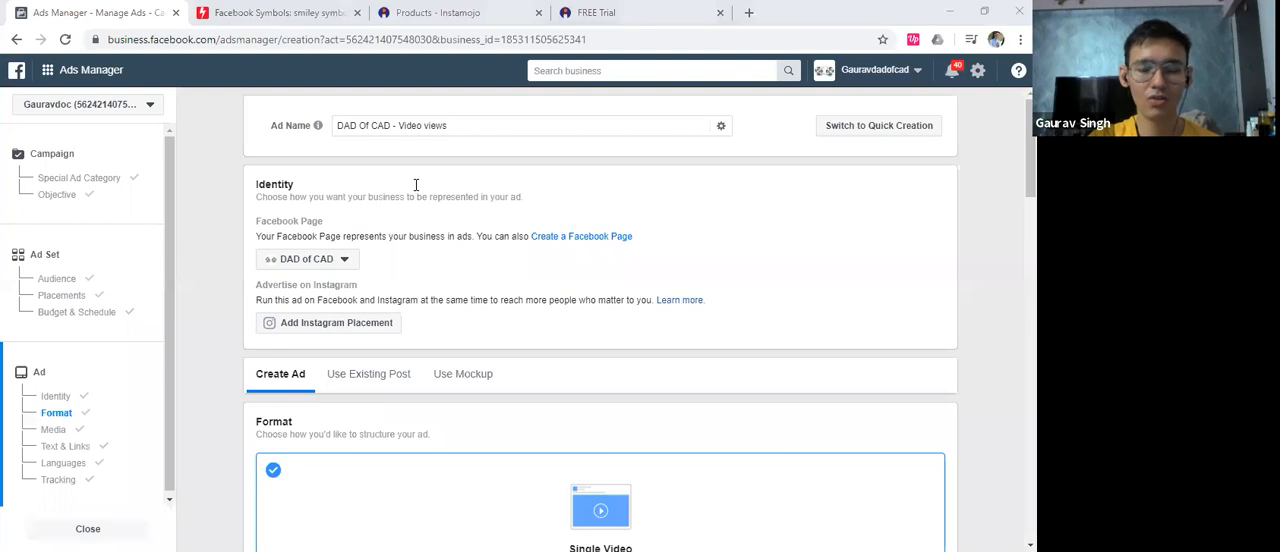
pyautogui.scroll(-1, 517, 292)
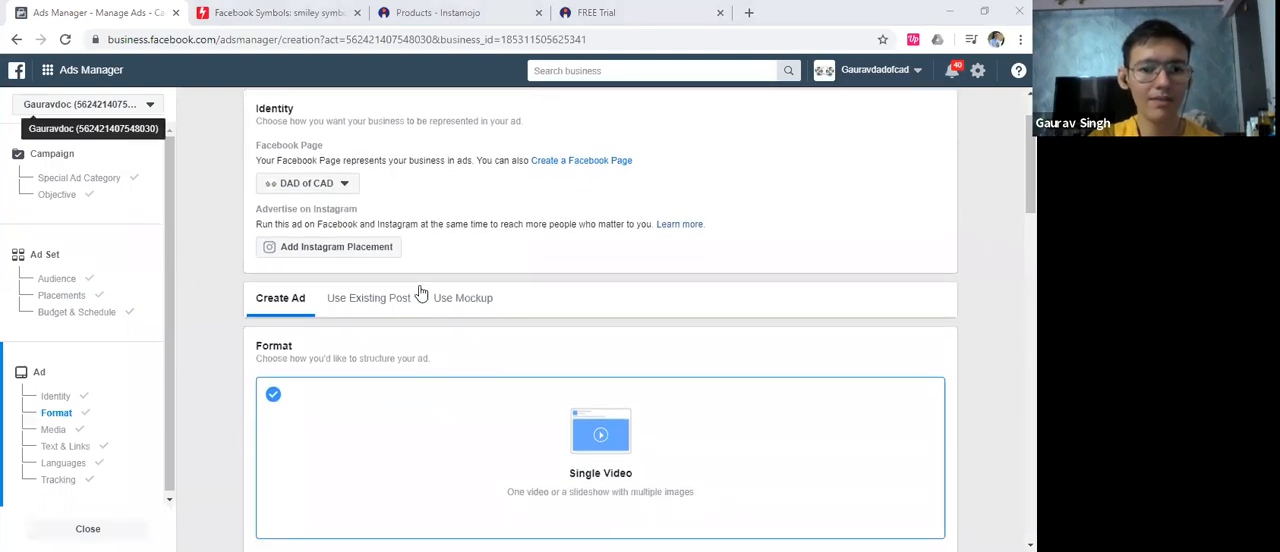
pyautogui.scroll(-1, 240, 280)
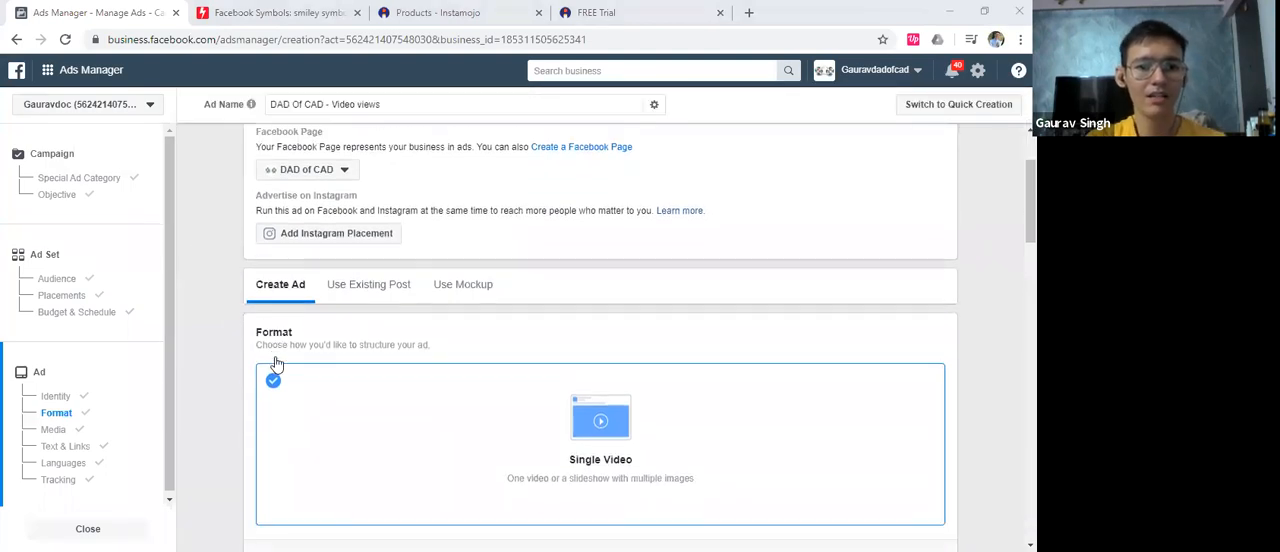
pyautogui.click(70, 106)
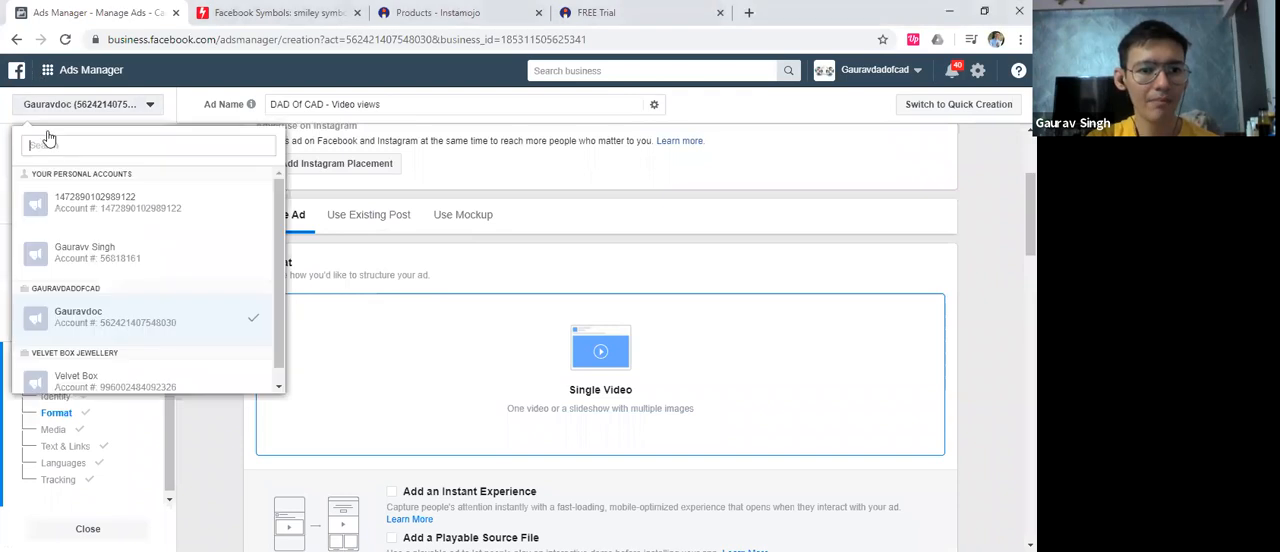
pyautogui.click(92, 318)
pyautogui.scroll(2, 355, 308)
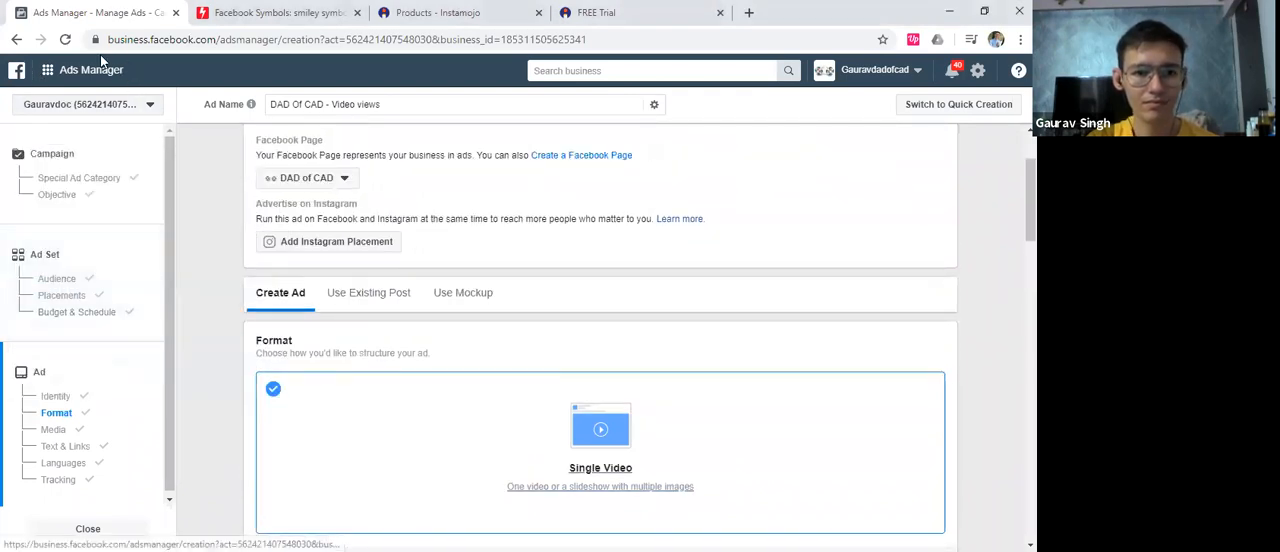
# Open the list of all business tools and look through its shortcuts and business management entries
pyautogui.click(48, 78)
pyautogui.scroll(-2, 171, 363)
pyautogui.scroll(1, 171, 363)
pyautogui.scroll(1, 171, 363)
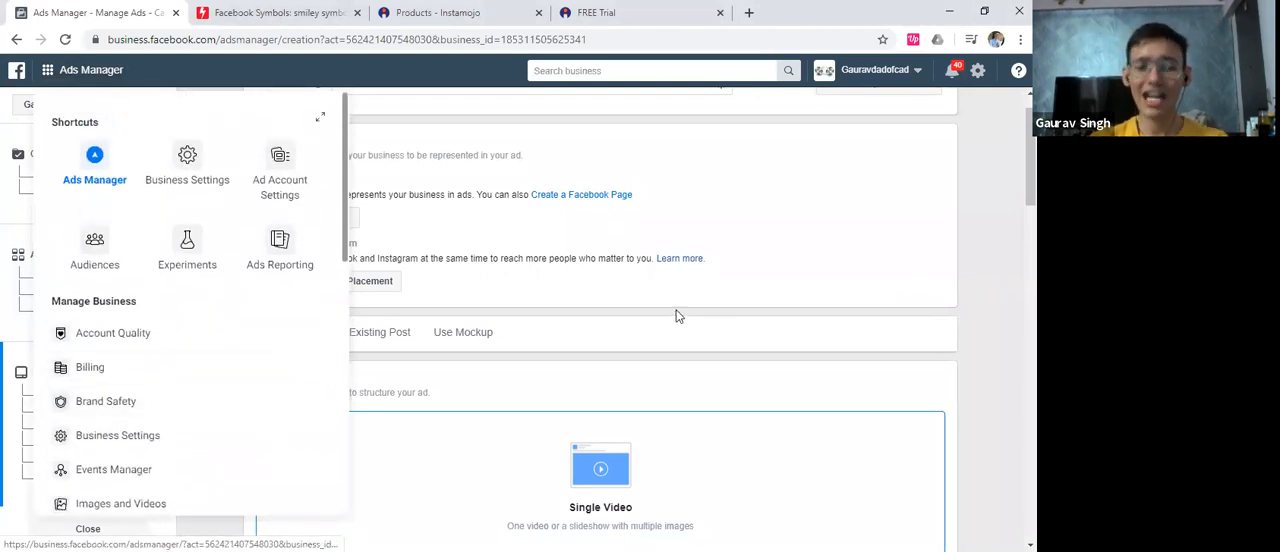